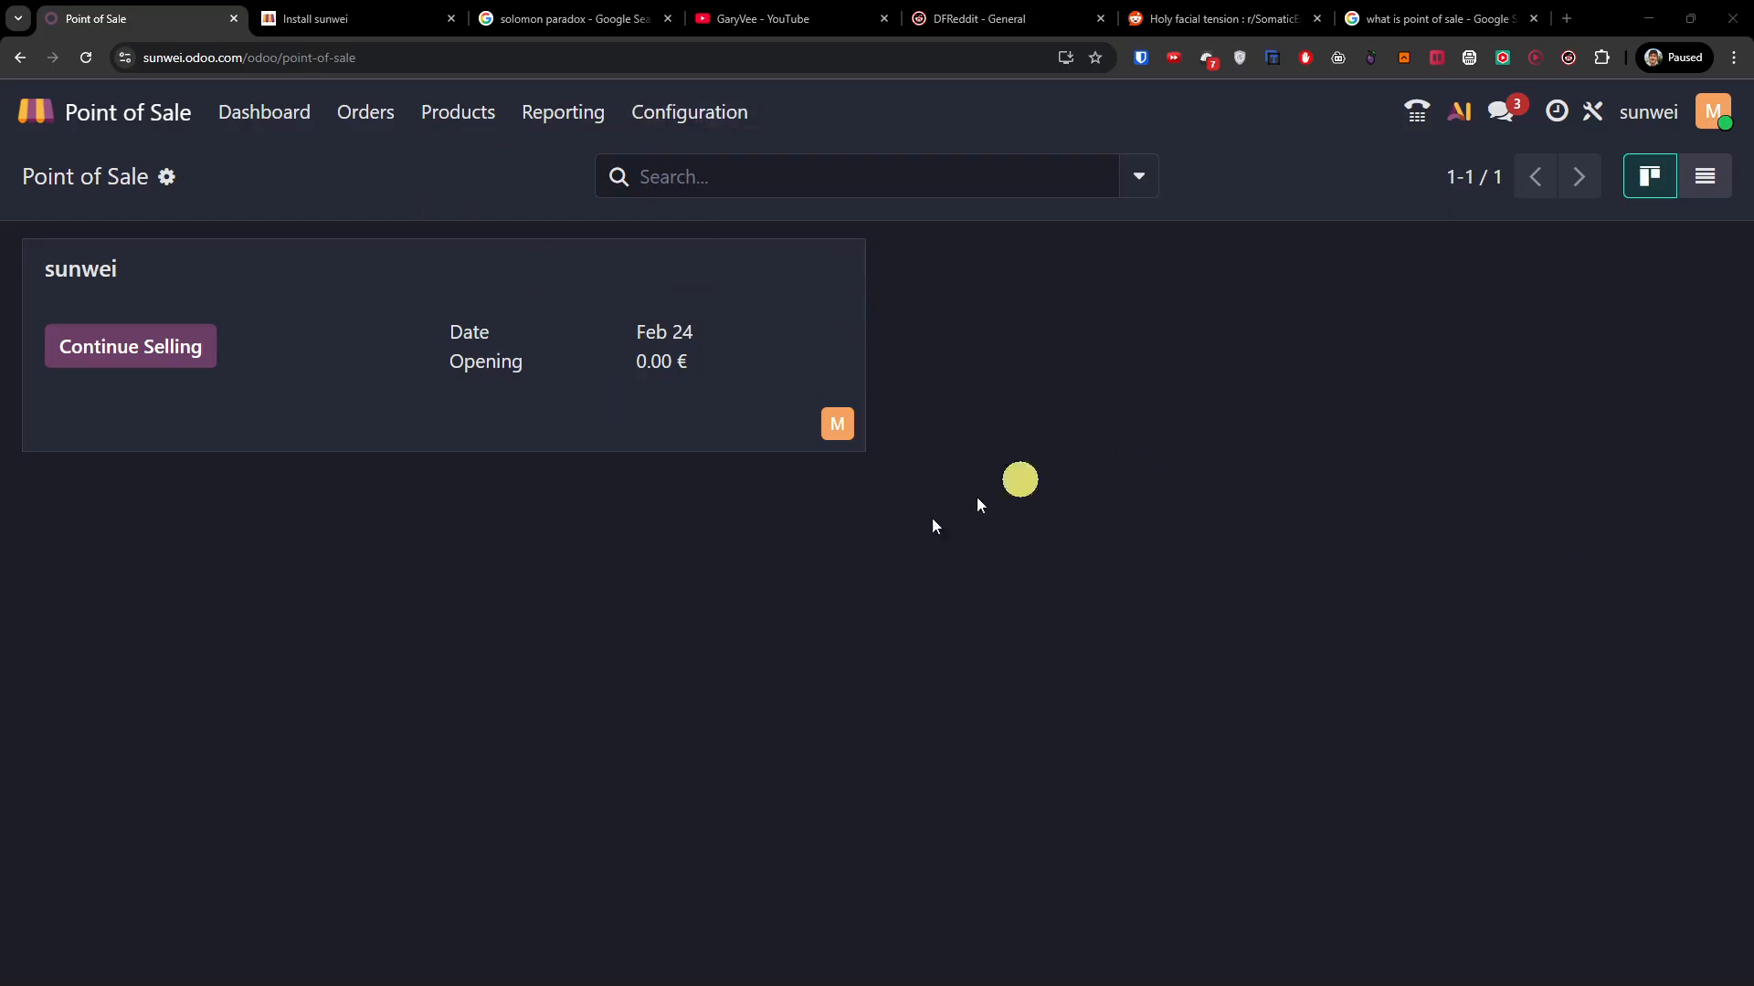
Step: View the configured payment methods, and open the Point of Sale settings for the sunwei shop
left_click(687, 117)
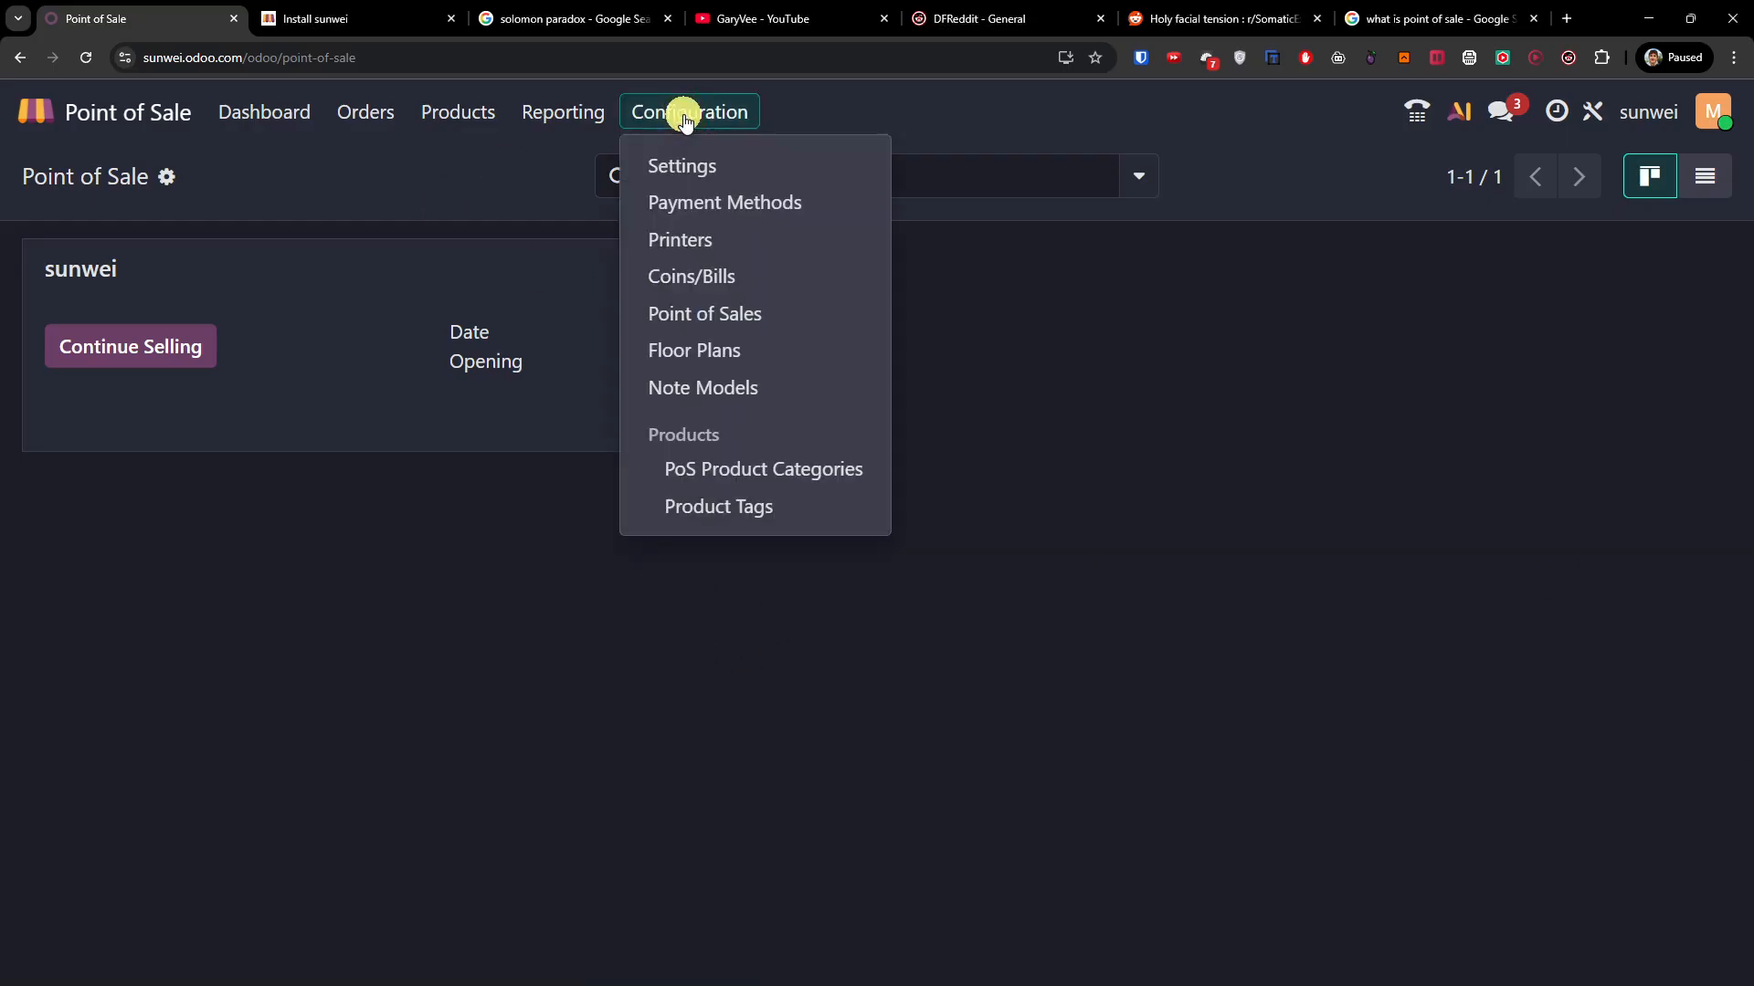
left_click(732, 203)
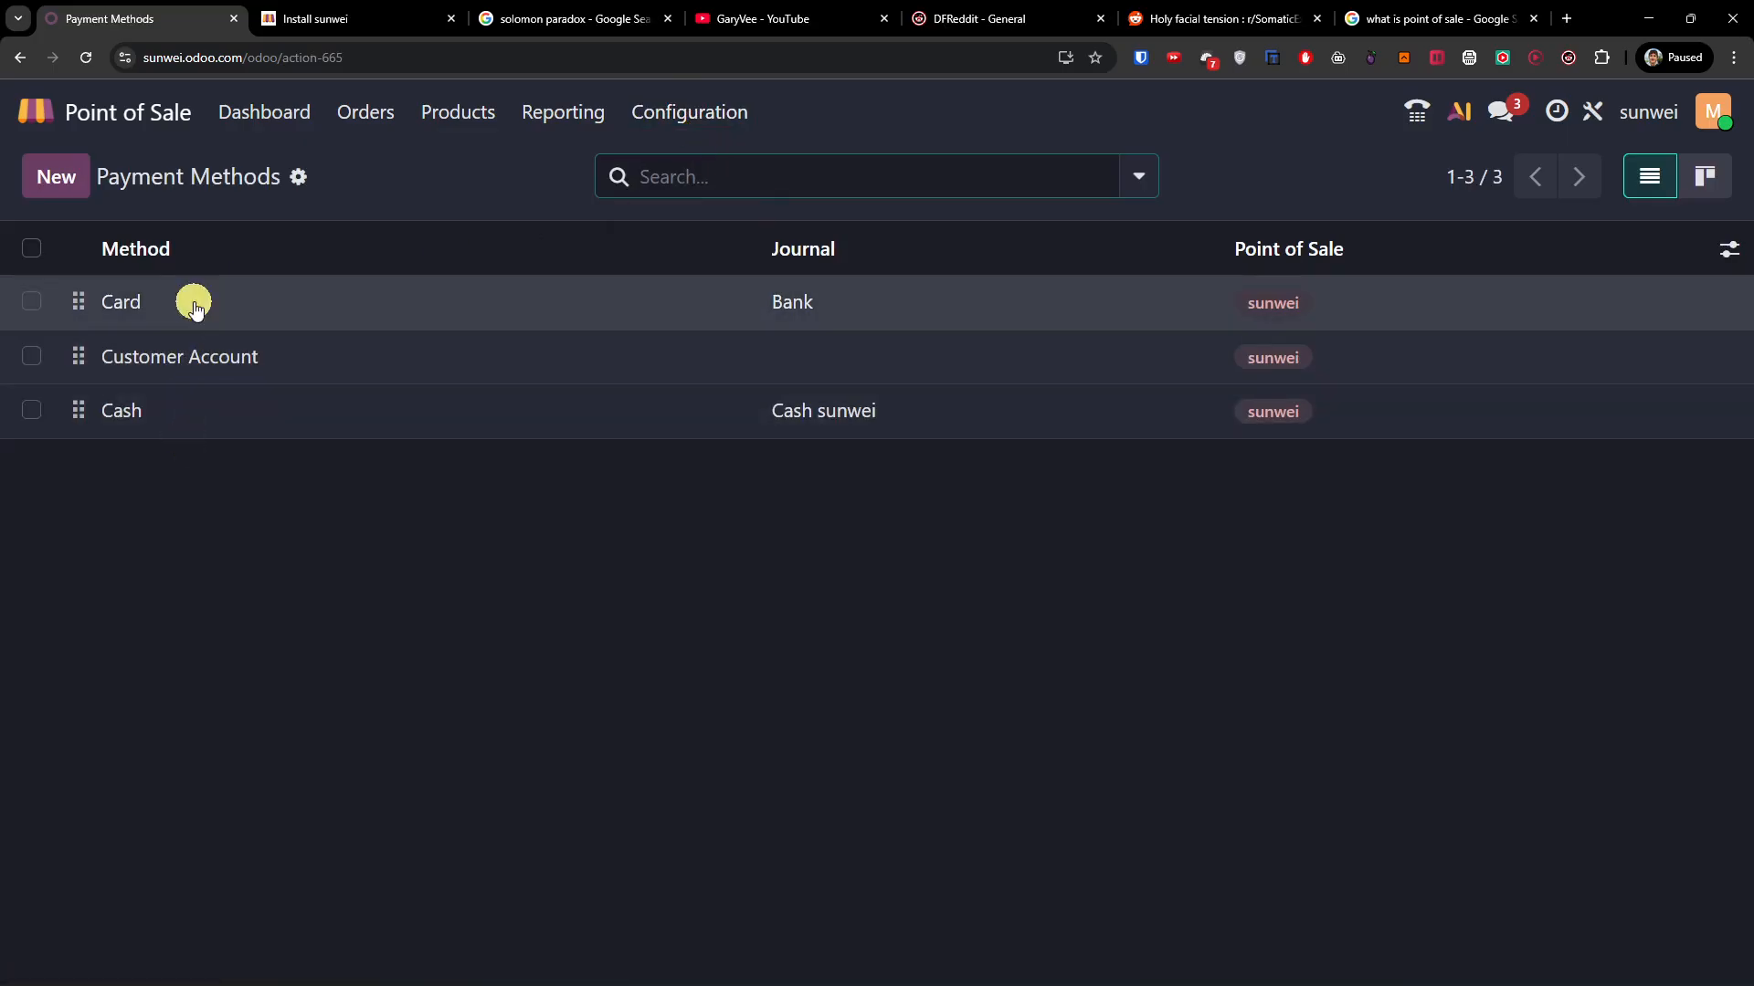
left_click(681, 119)
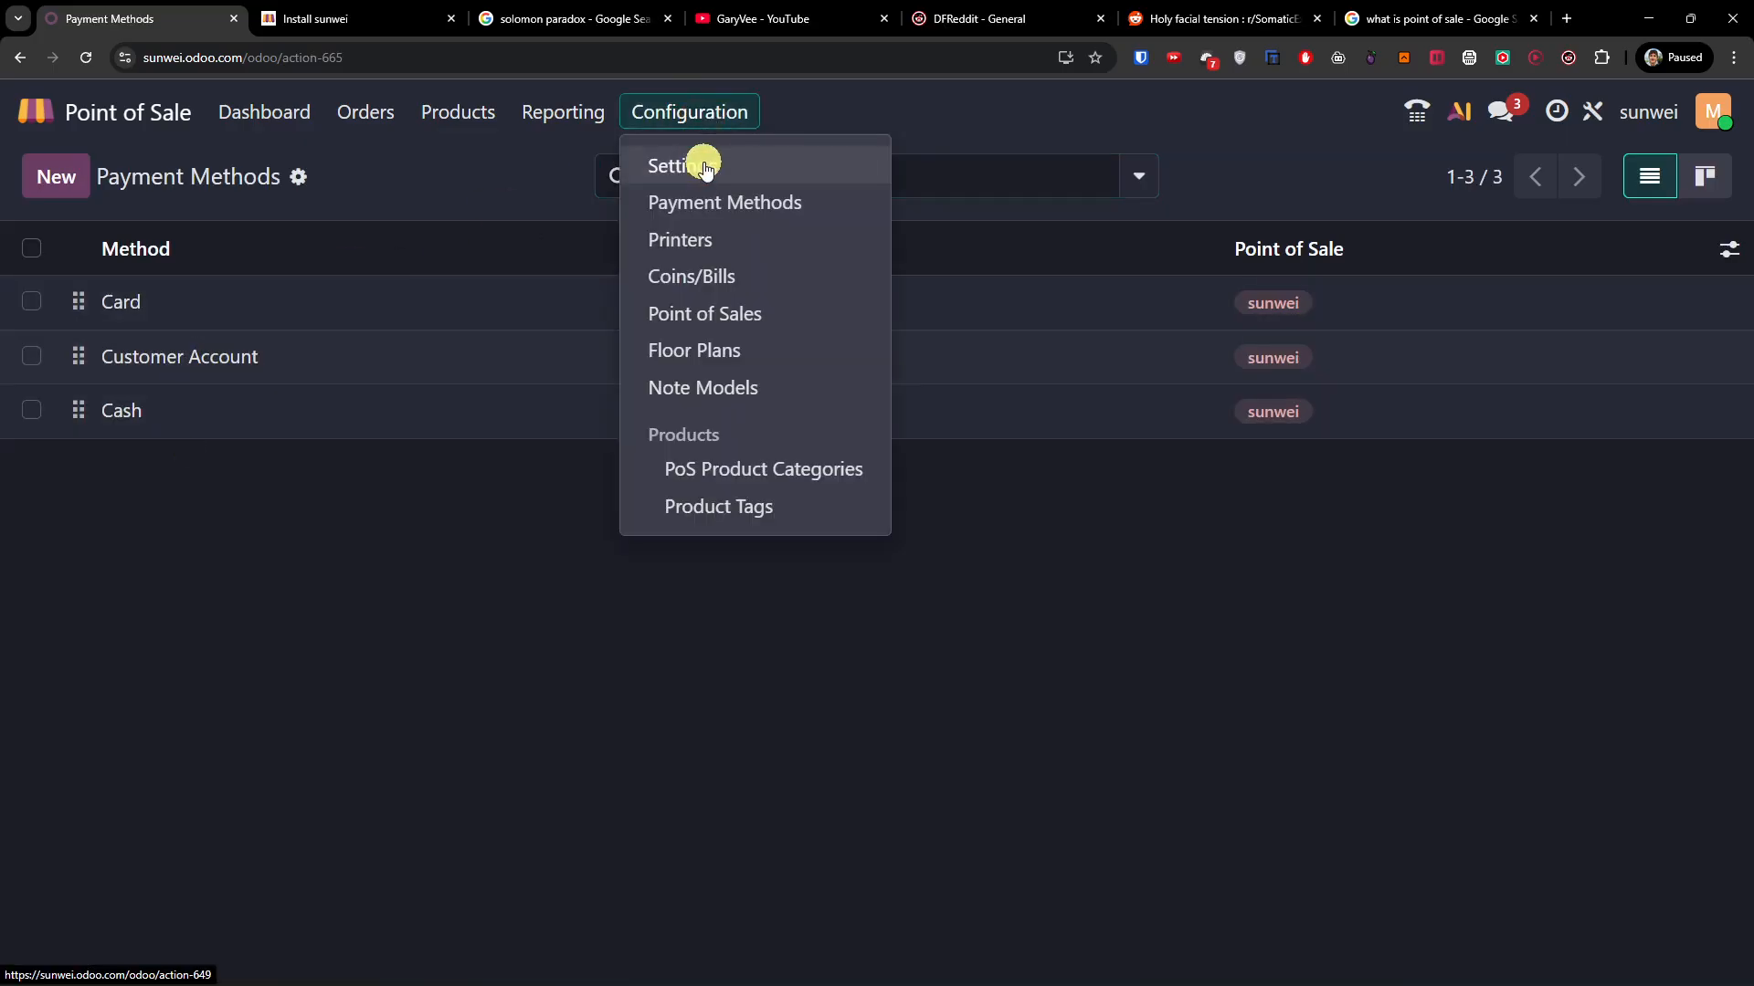
left_click(704, 169)
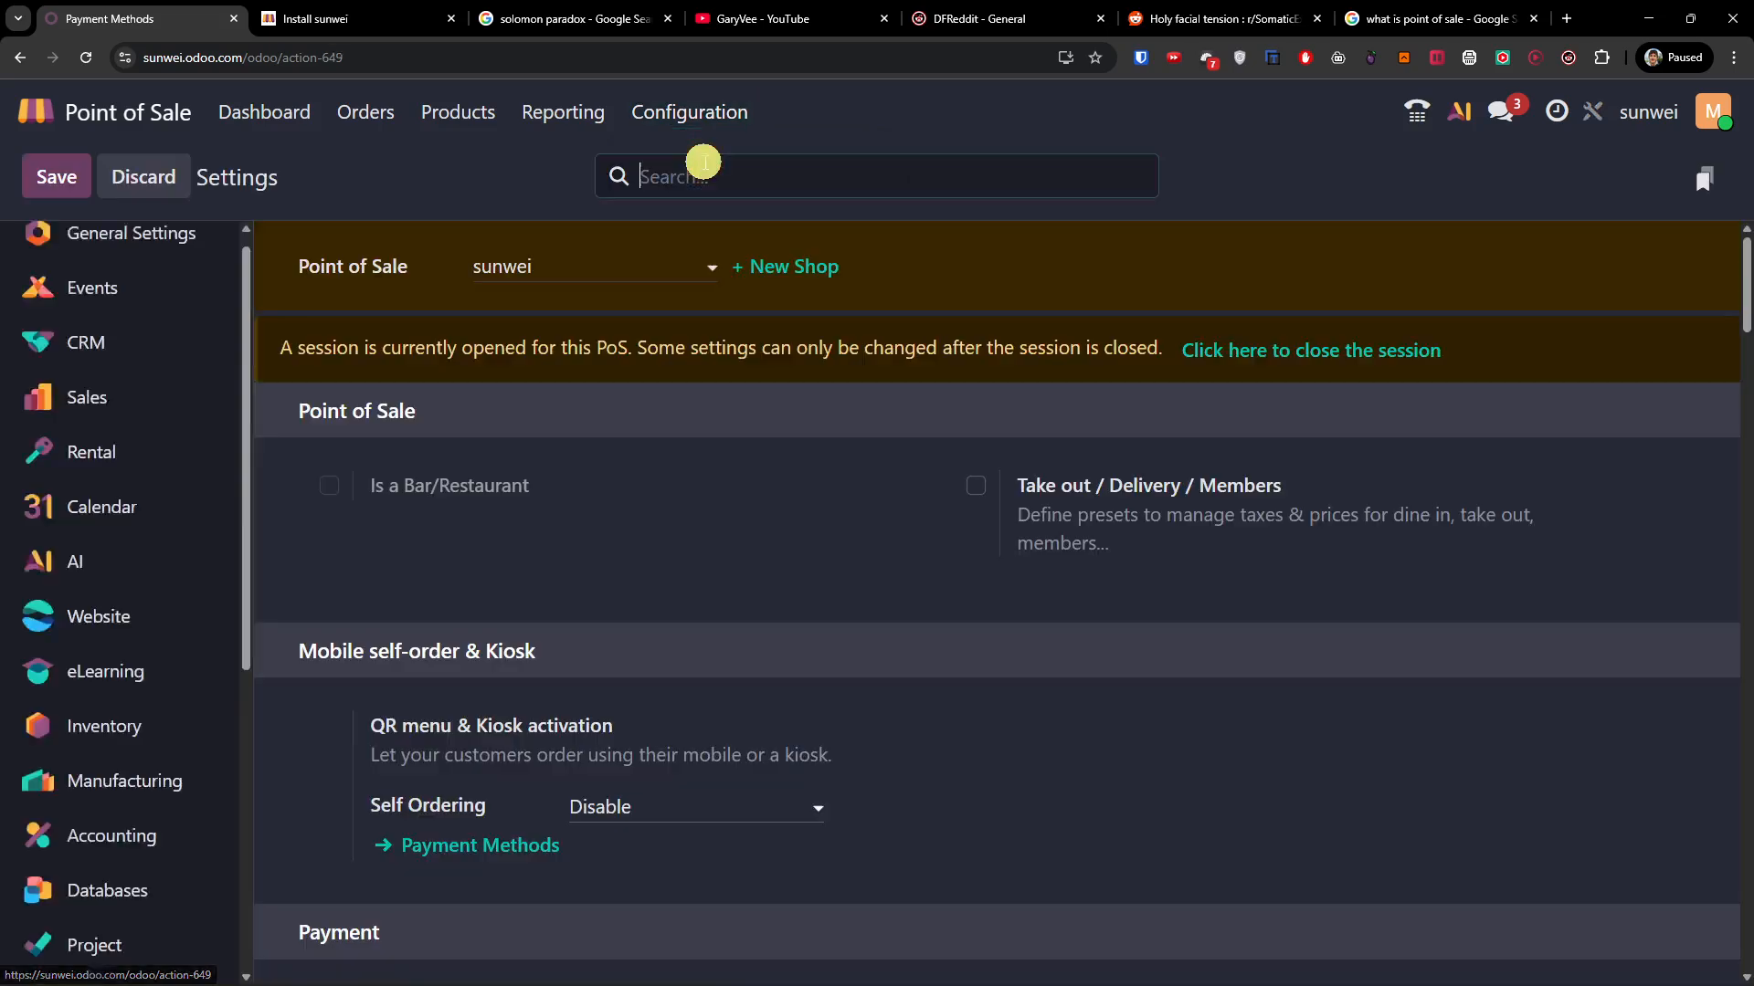
scroll(819, 535, "down", 1)
scroll(820, 537, "up", 2)
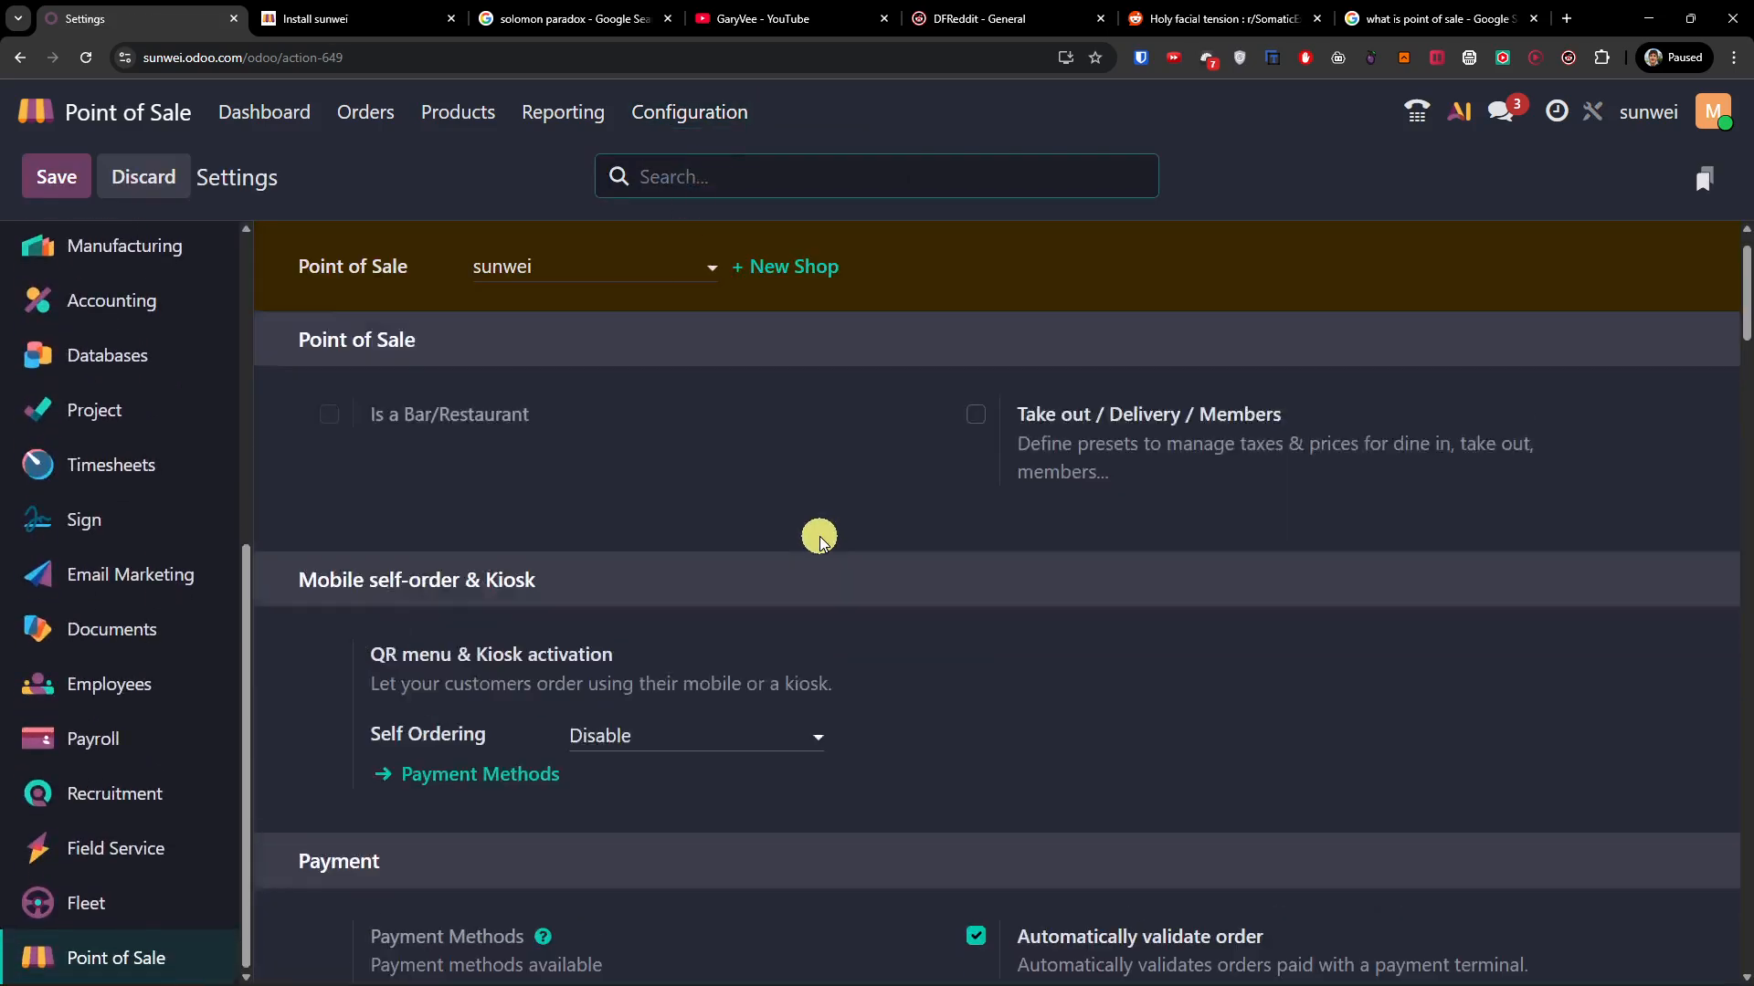
Step: Try the Take out / Delivery / Members option in the shop's settings
left_click(977, 487)
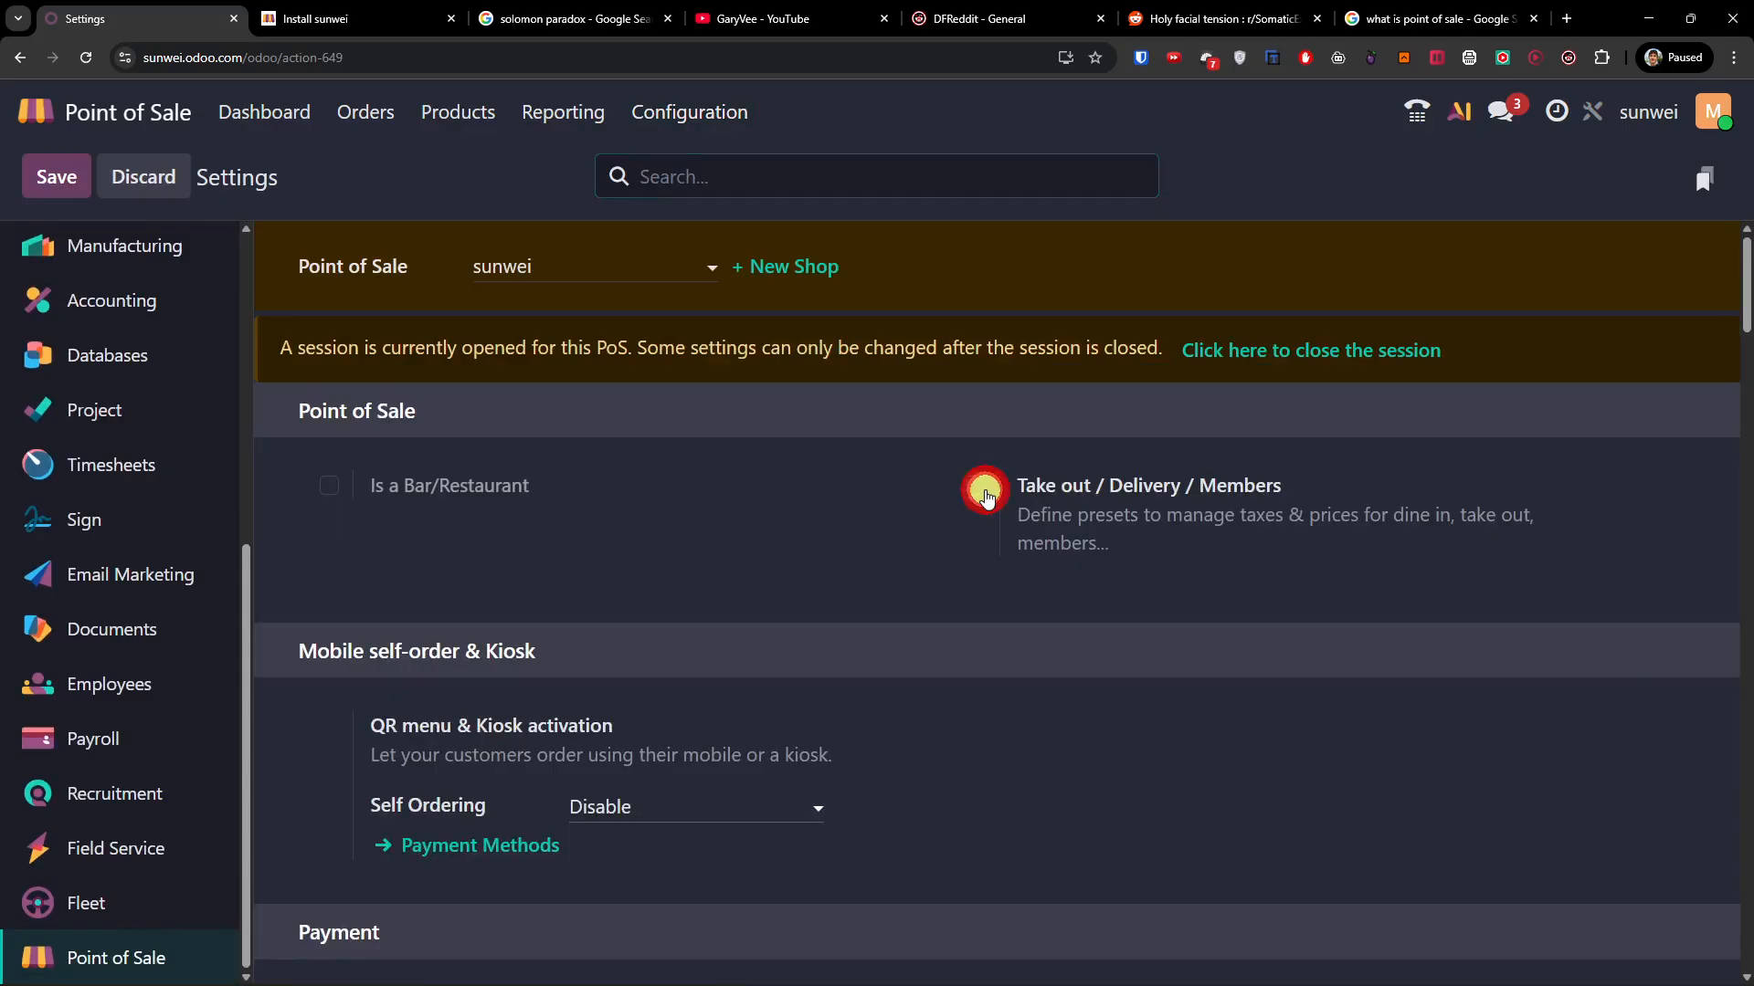
left_click(1243, 589)
left_click(976, 485)
Step: Examine the shop's settings for payment, product categories, accounting, pricing, receipts, payment terminals, preparation and inventory
scroll(1099, 572, "down", 4)
scroll(1101, 573, "down", 4)
scroll(858, 560, "up", 2)
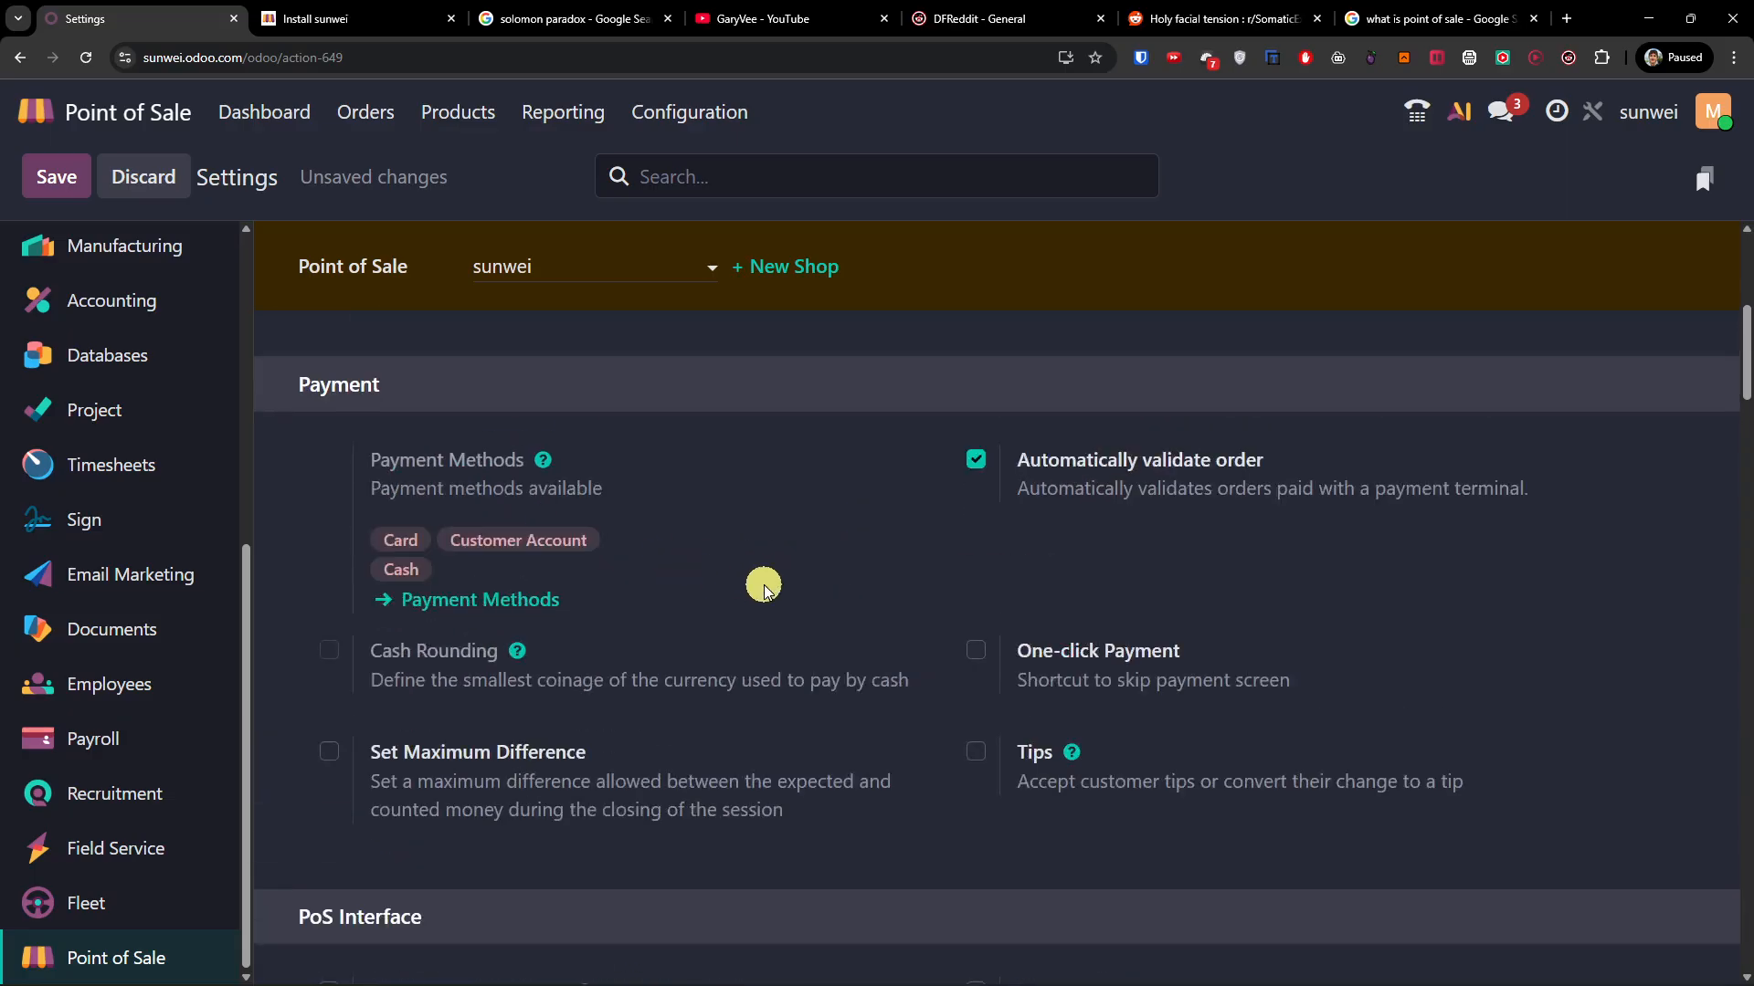
scroll(763, 584, "down", 8)
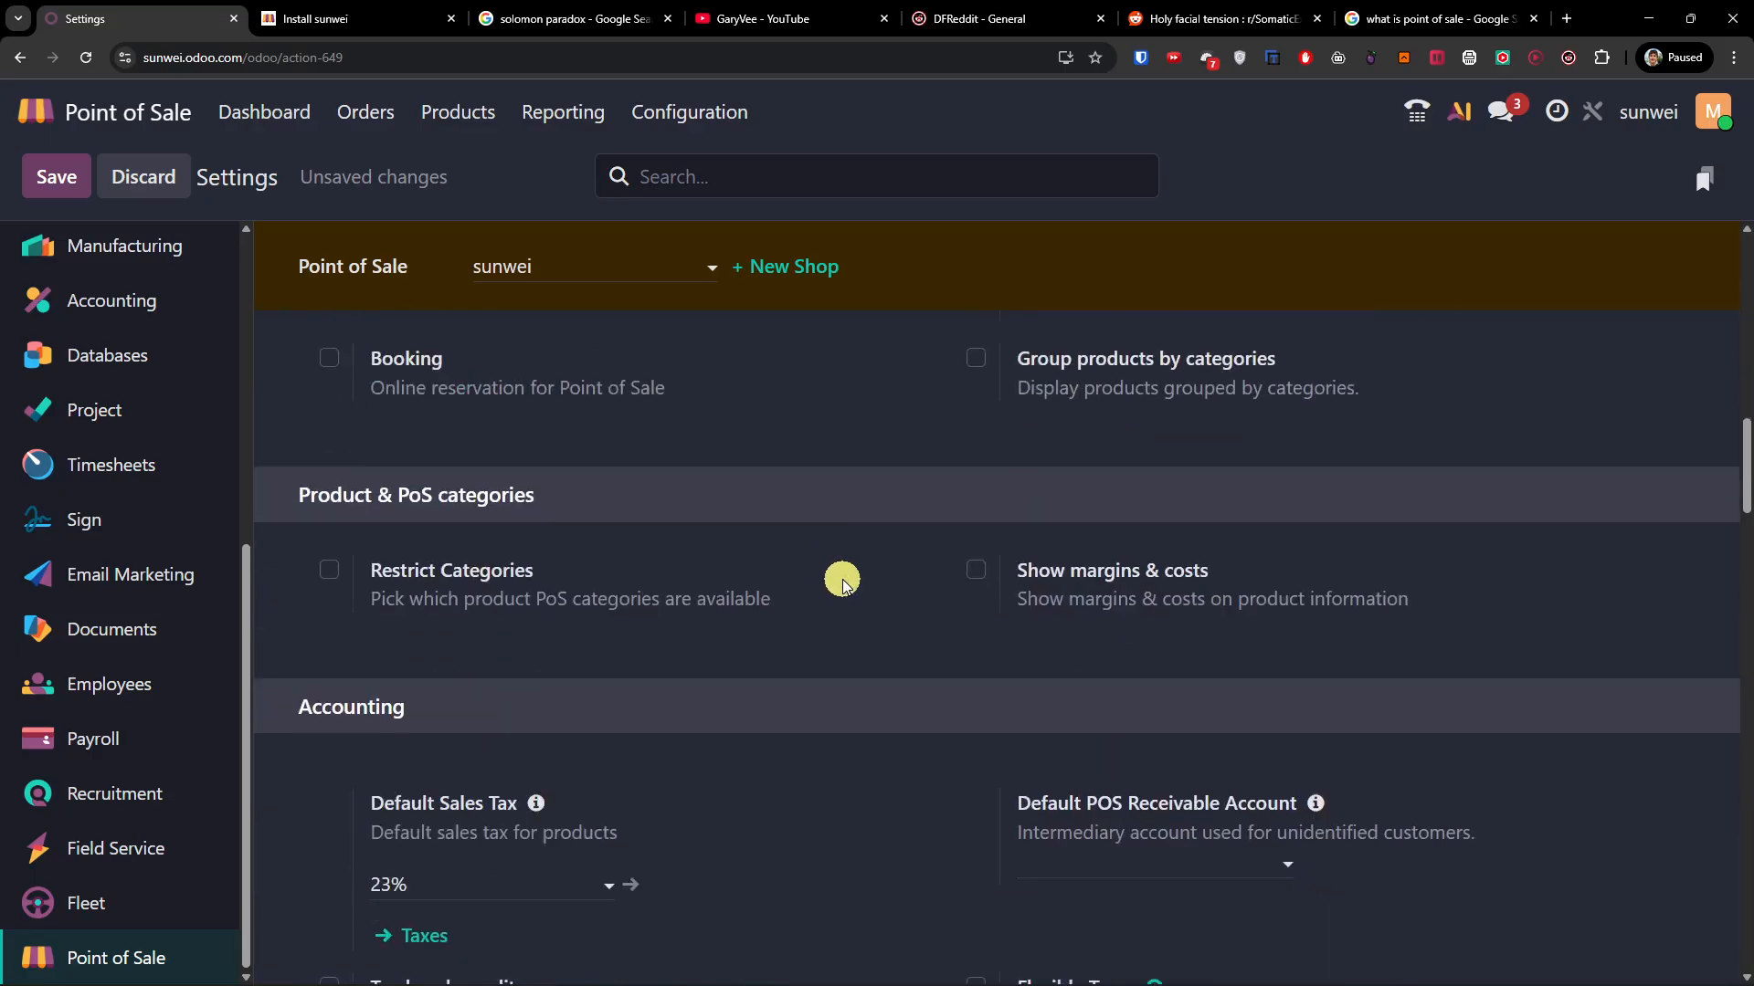
scroll(842, 580, "down", 4)
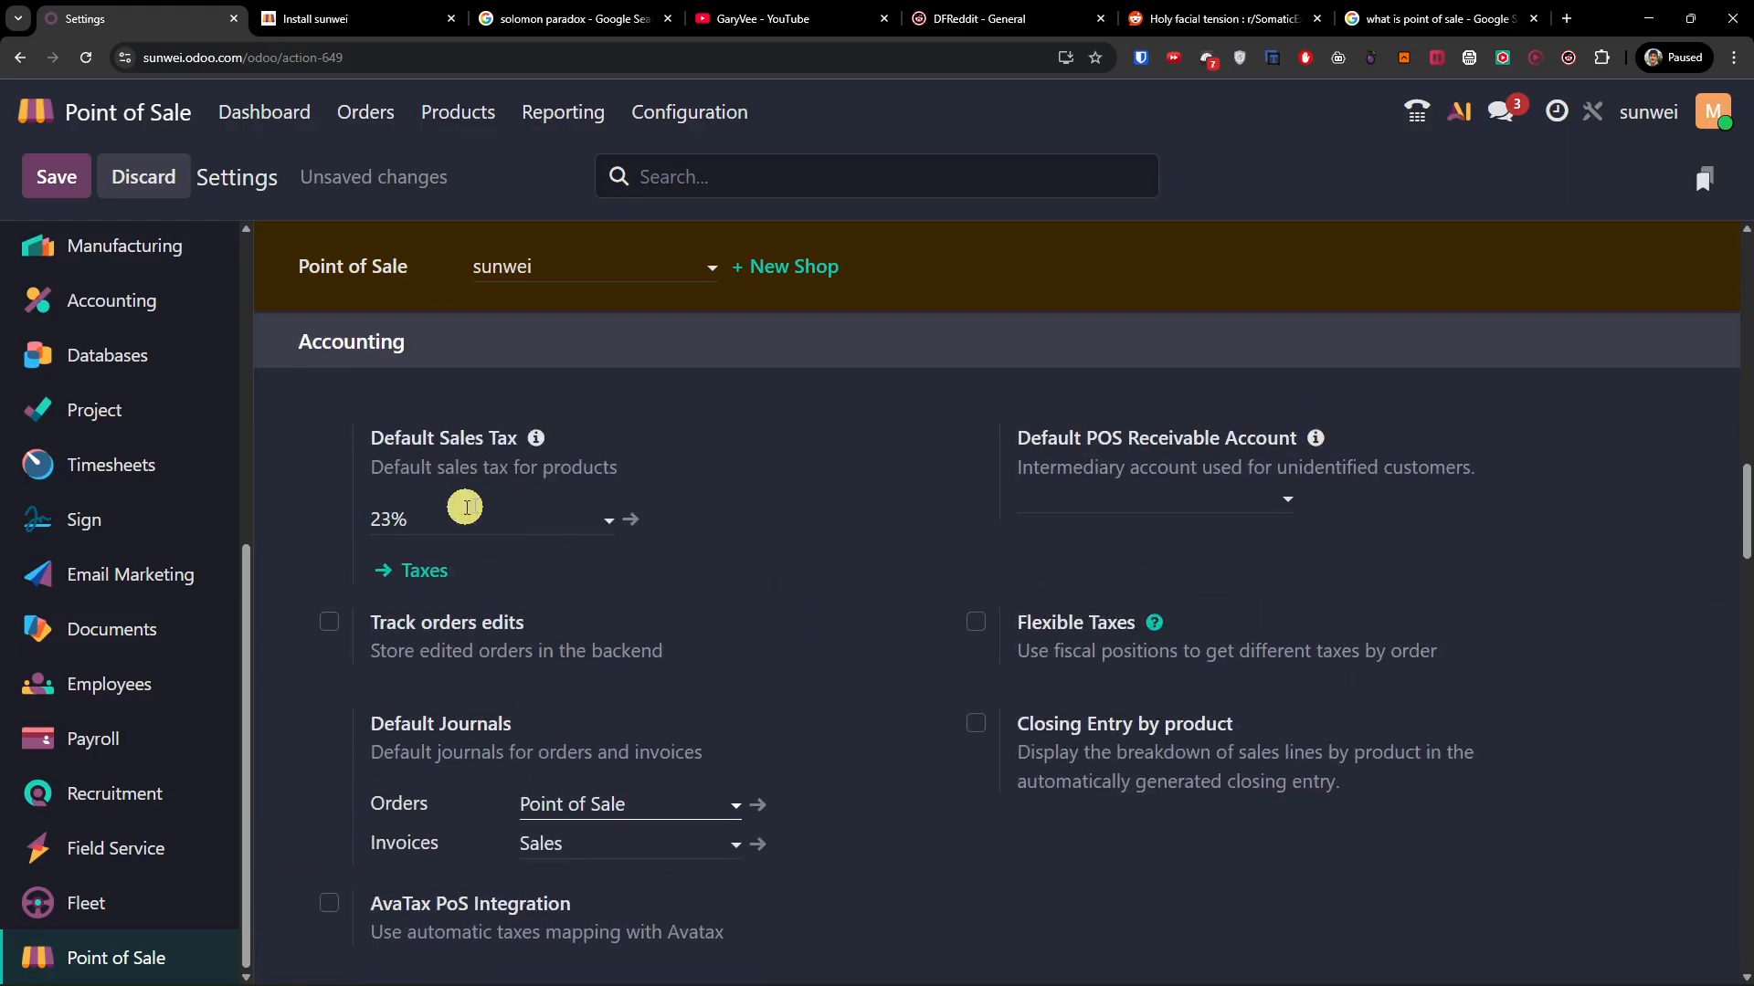
scroll(752, 599, "down", 6)
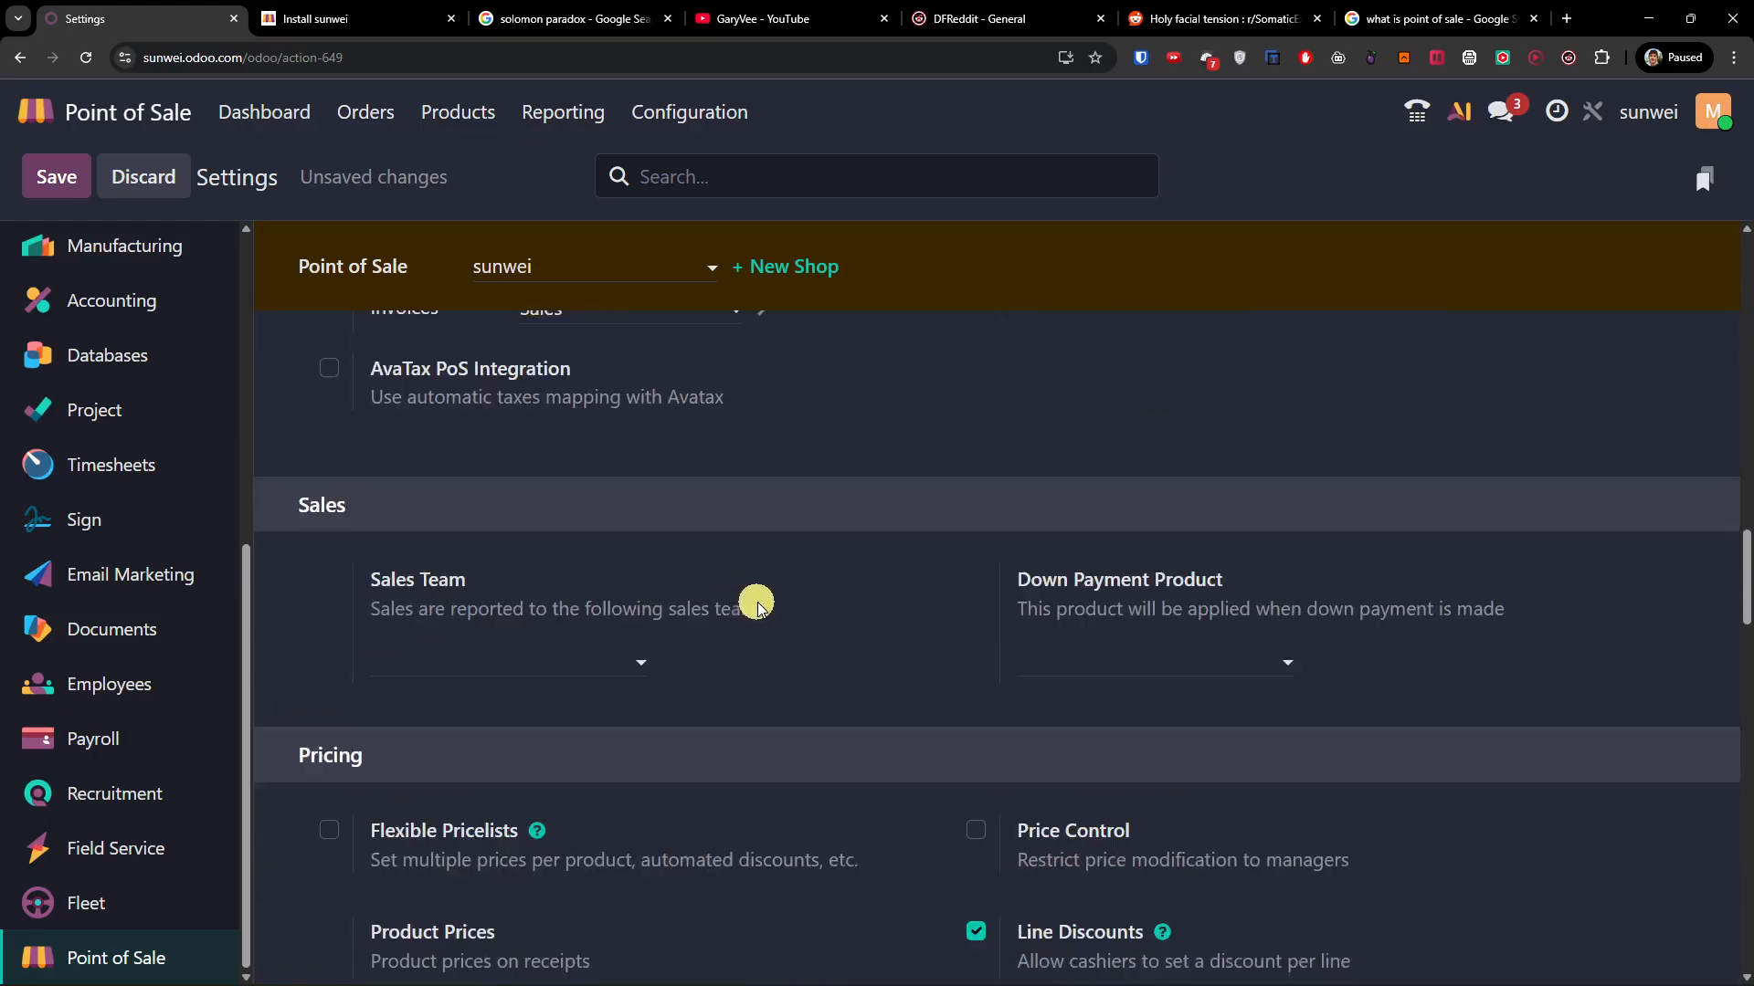
scroll(815, 595, "down", 10)
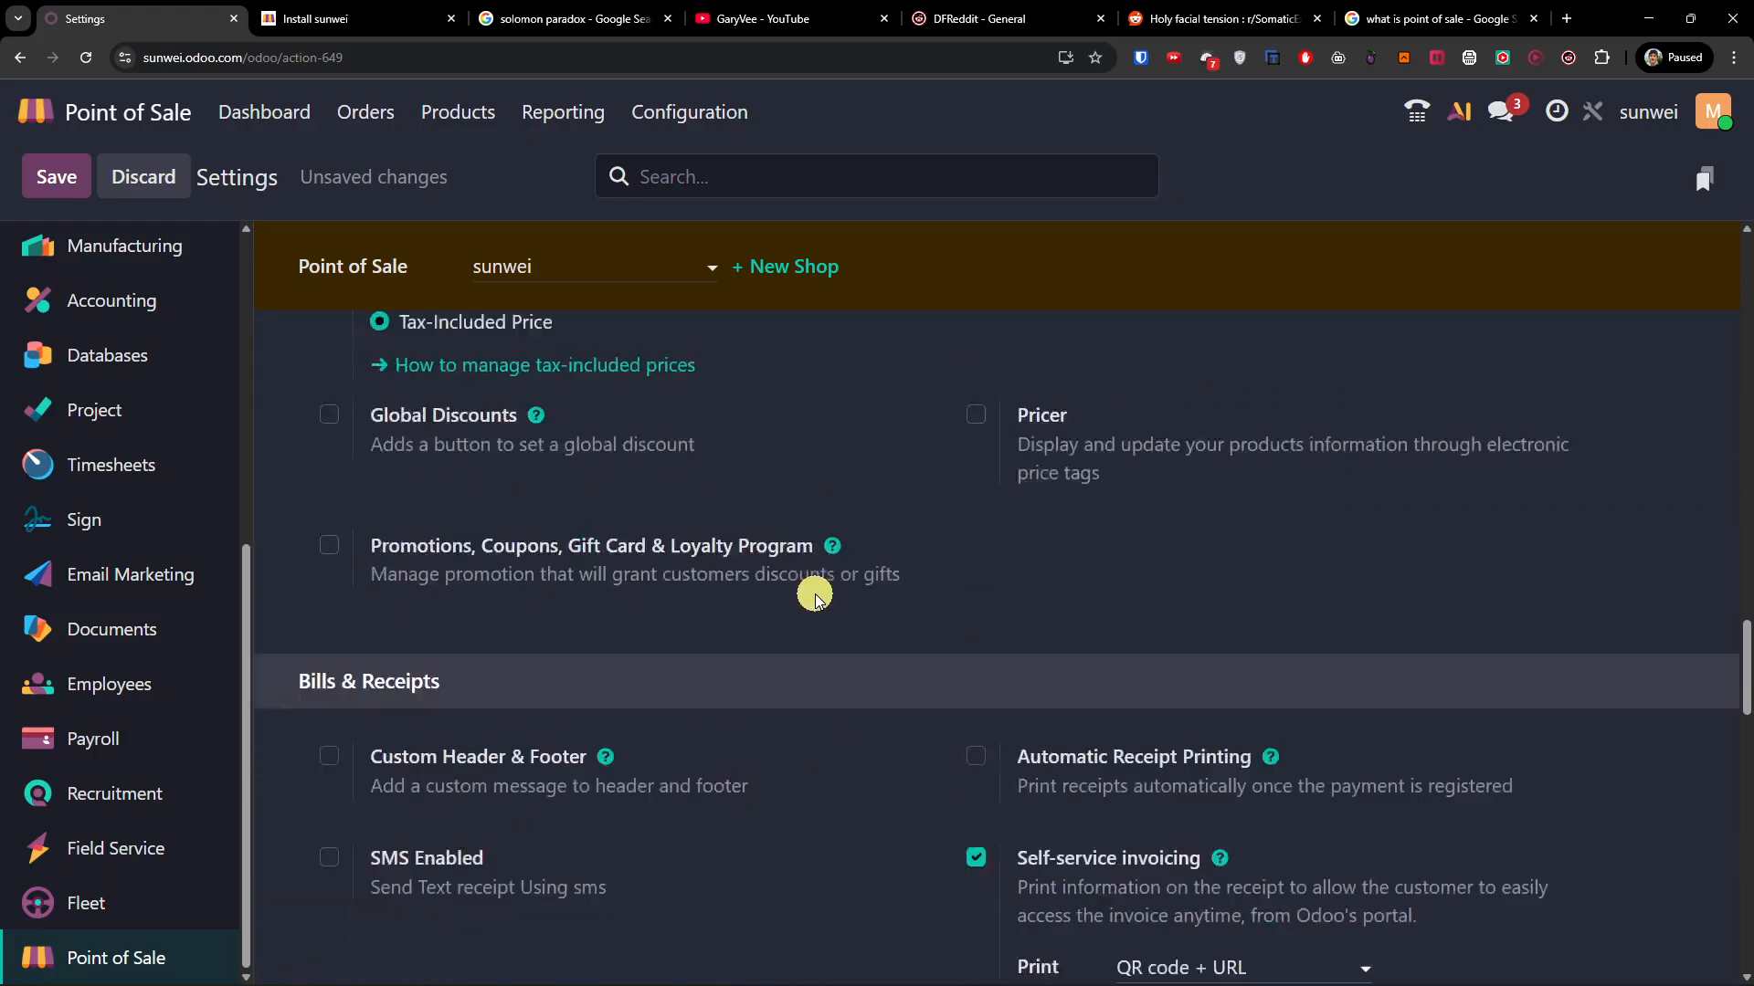
scroll(716, 548, "down", 7)
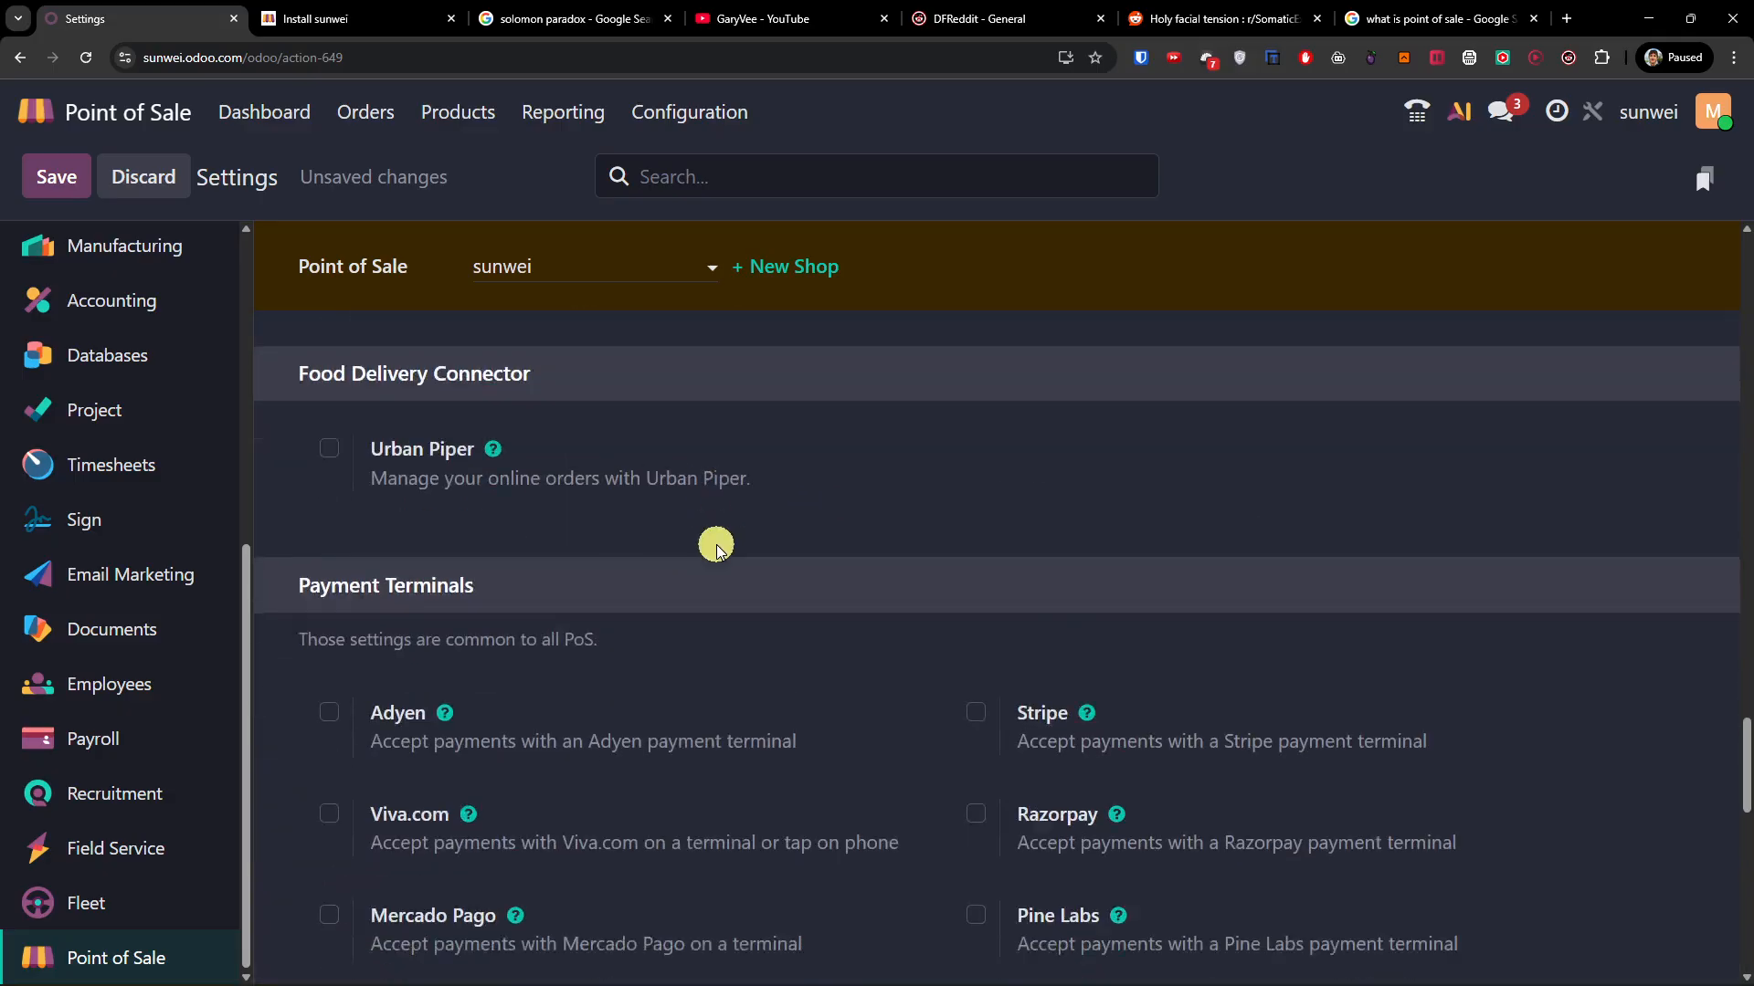
scroll(716, 548, "down", 2)
scroll(882, 665, "up", 2)
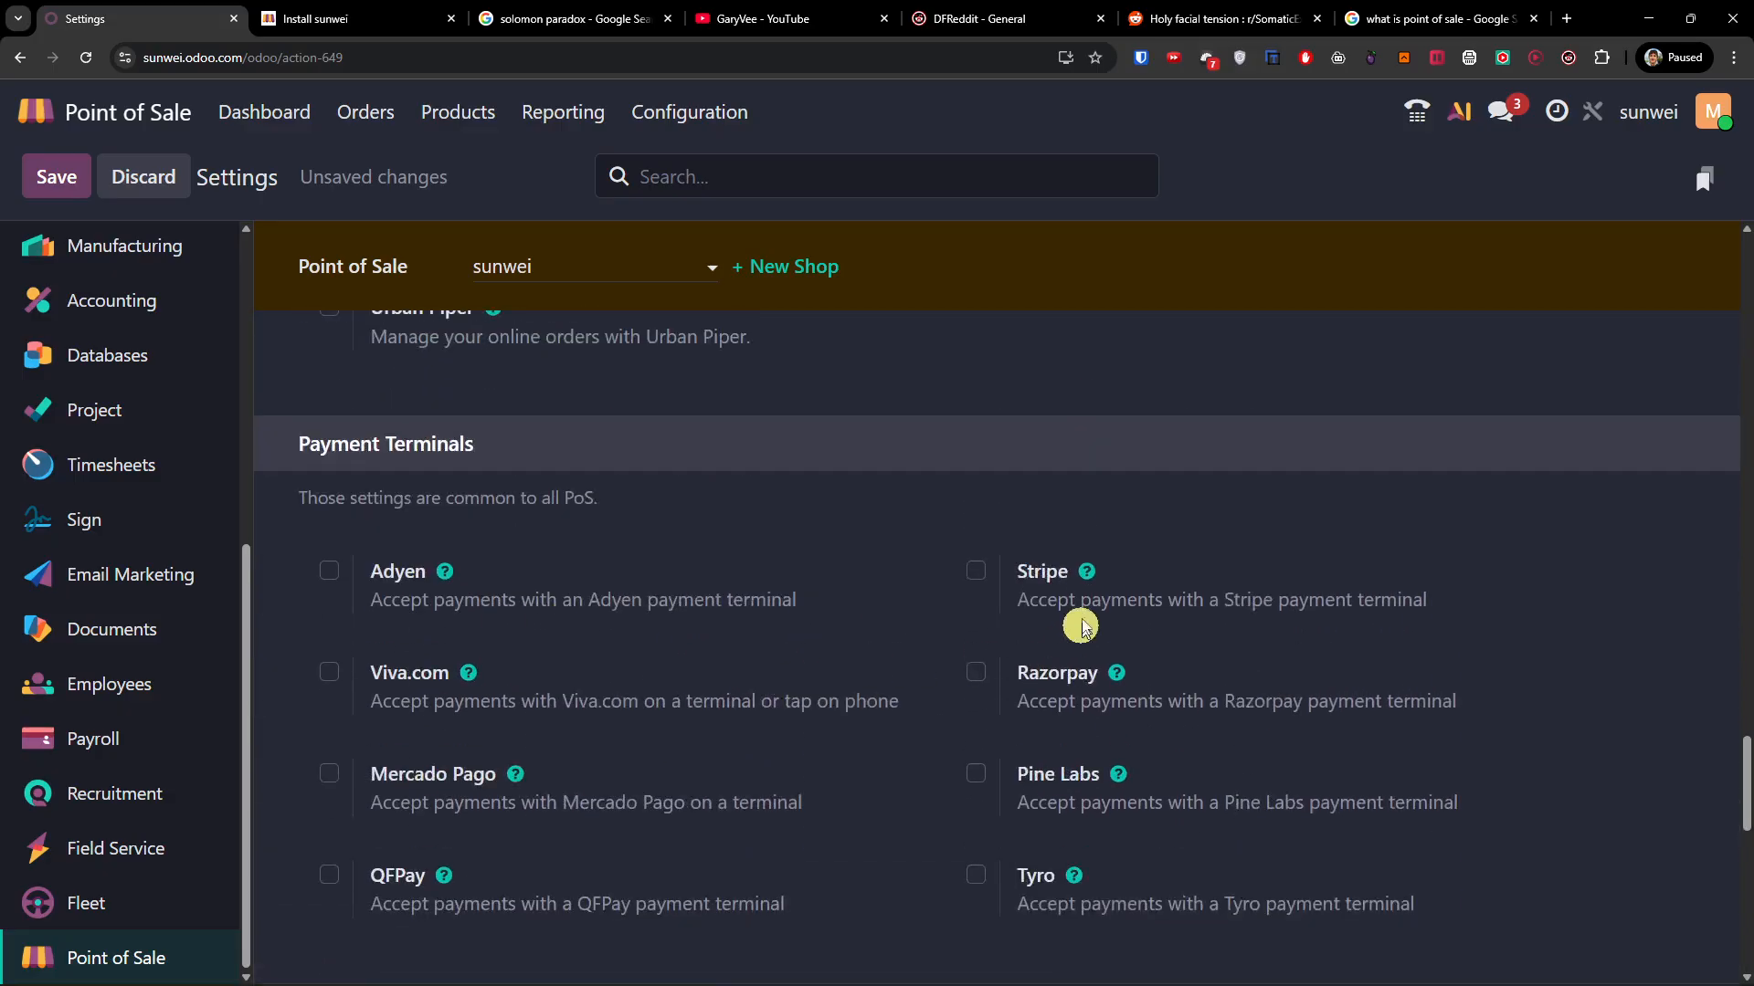
scroll(837, 677, "down", 8)
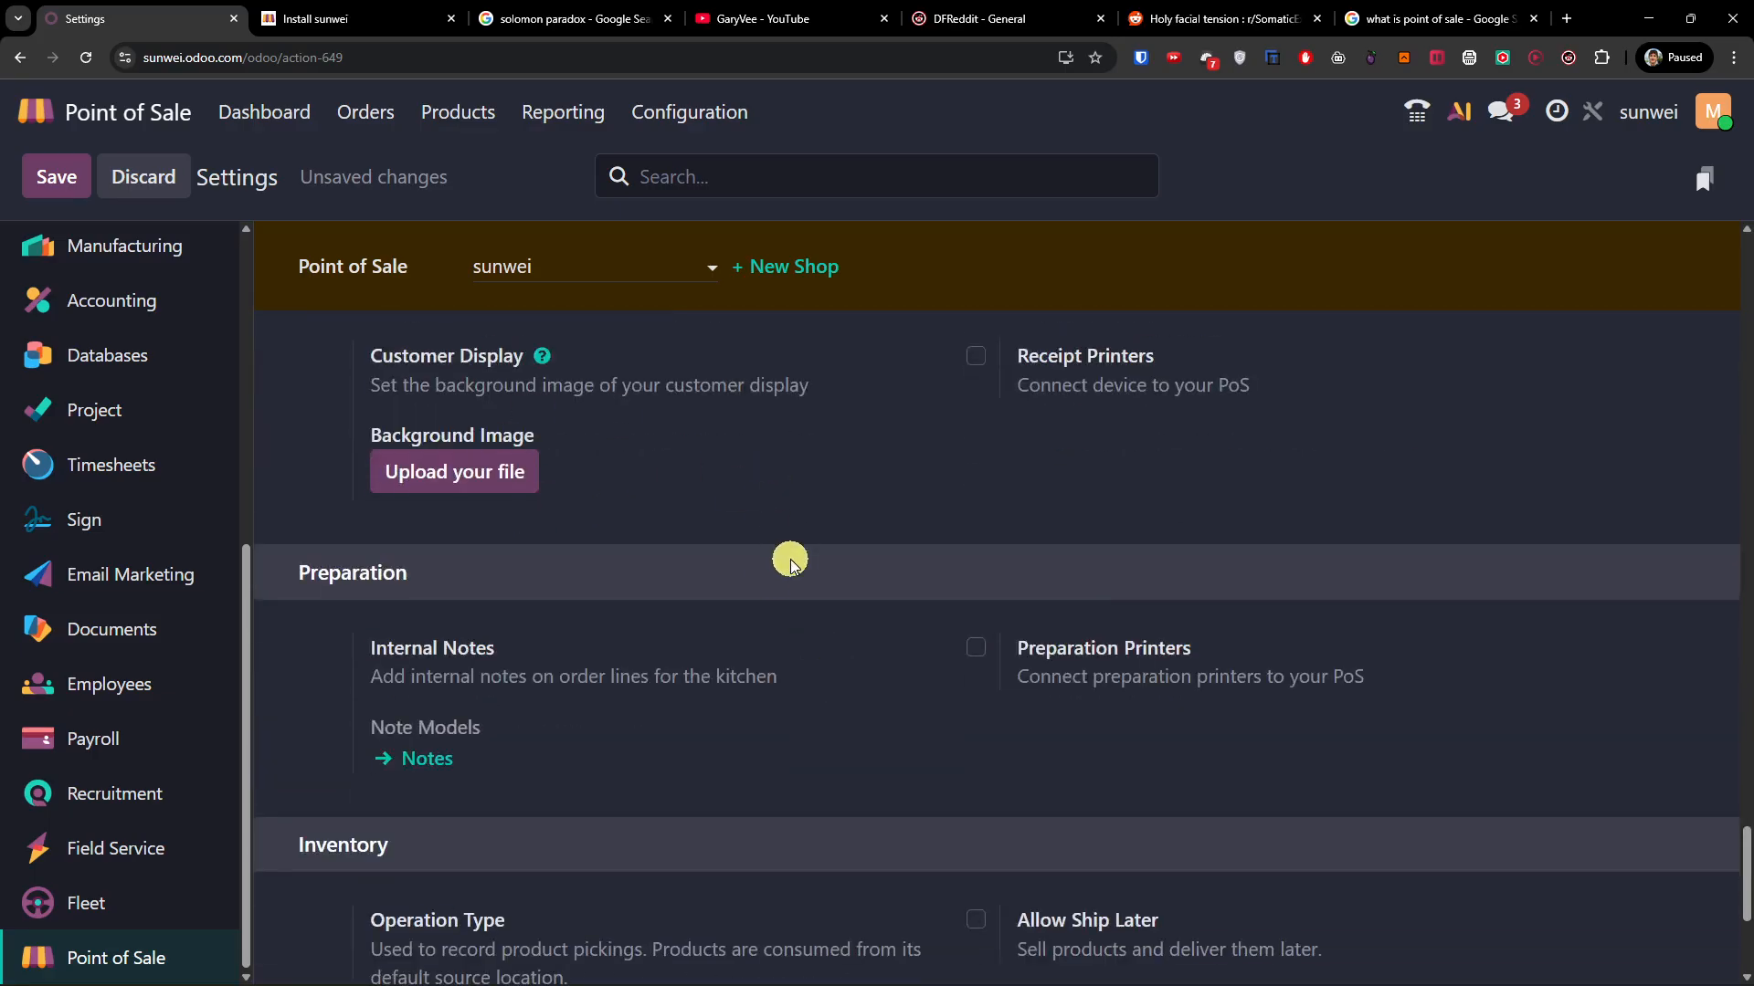
scroll(791, 562, "down", 4)
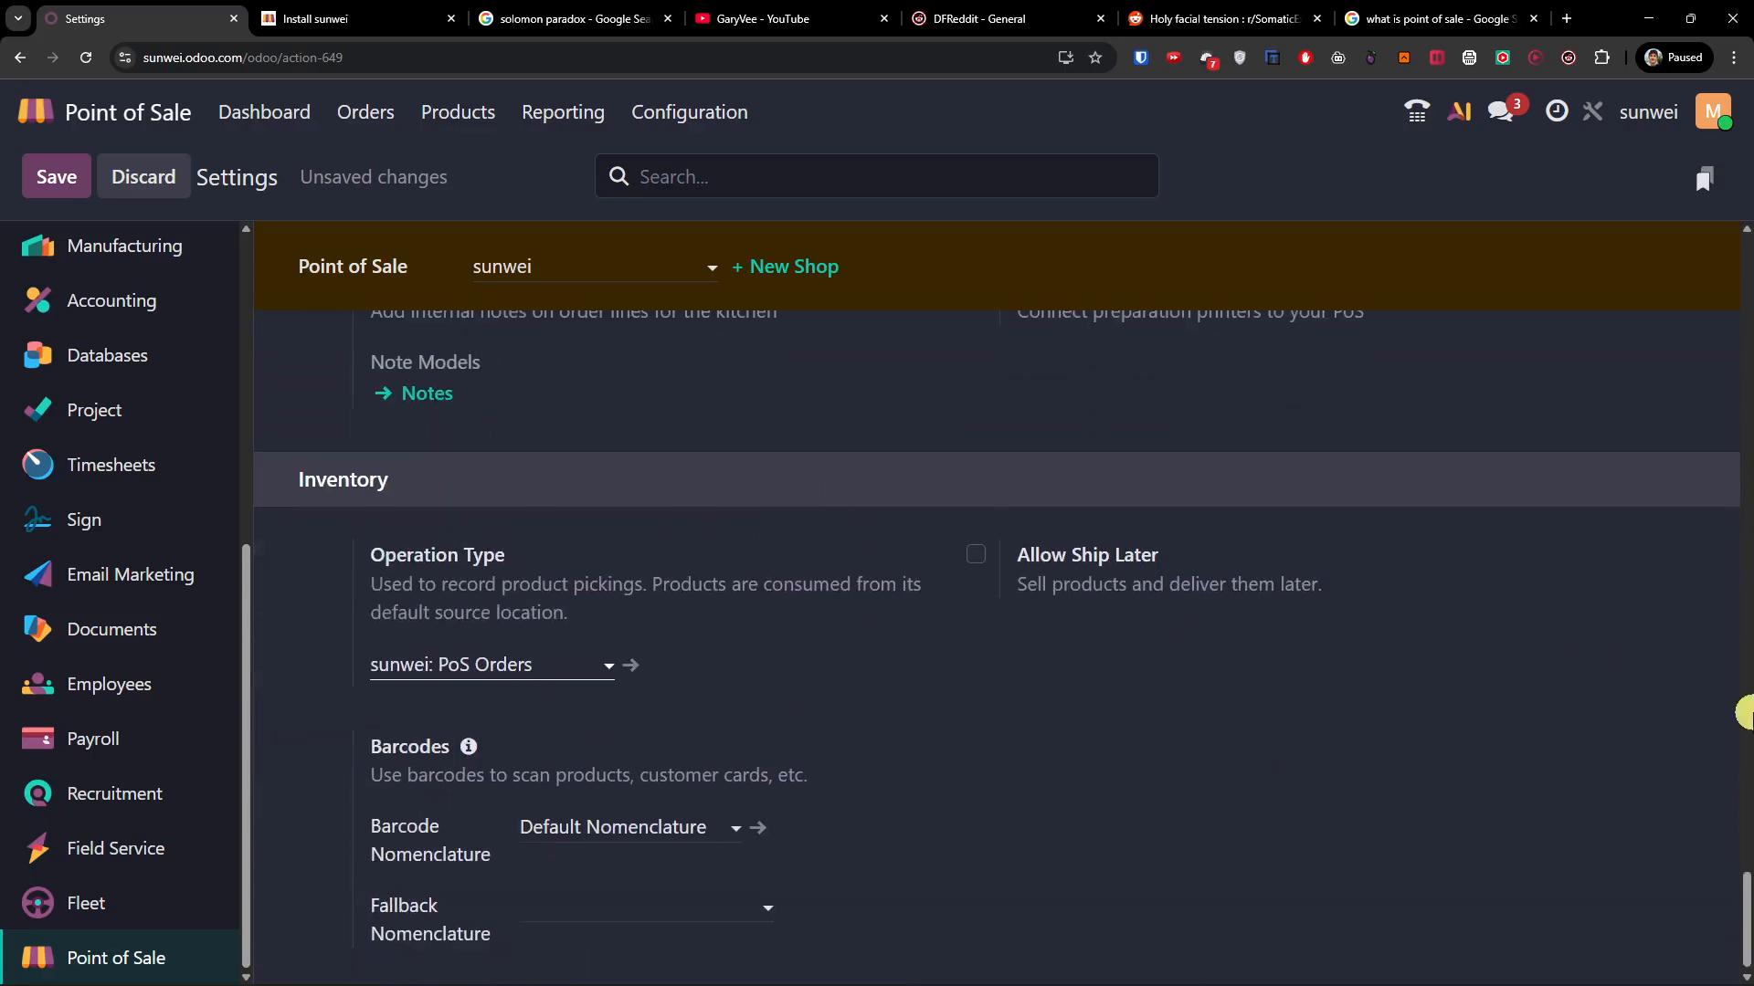
left_click_drag(1747, 893, 1726, 274)
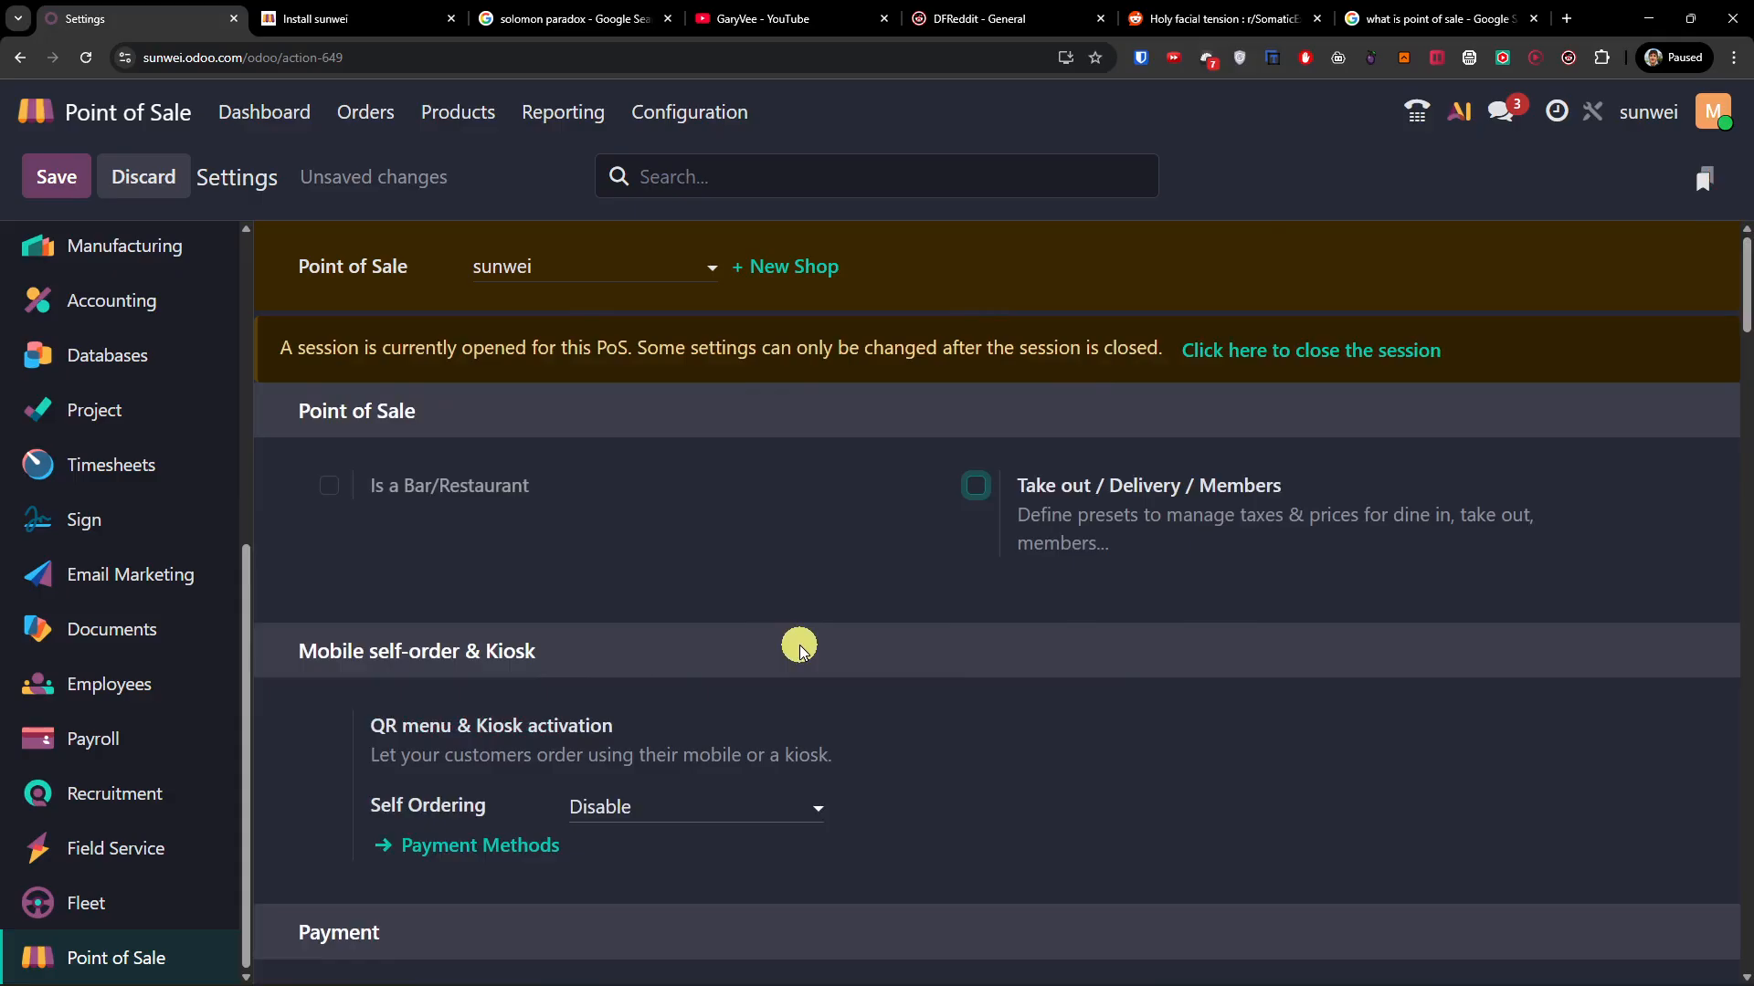
Step: Leave the settings, discarding the unsaved changes, and open the selling register of the sunwei shop
left_click(290, 110)
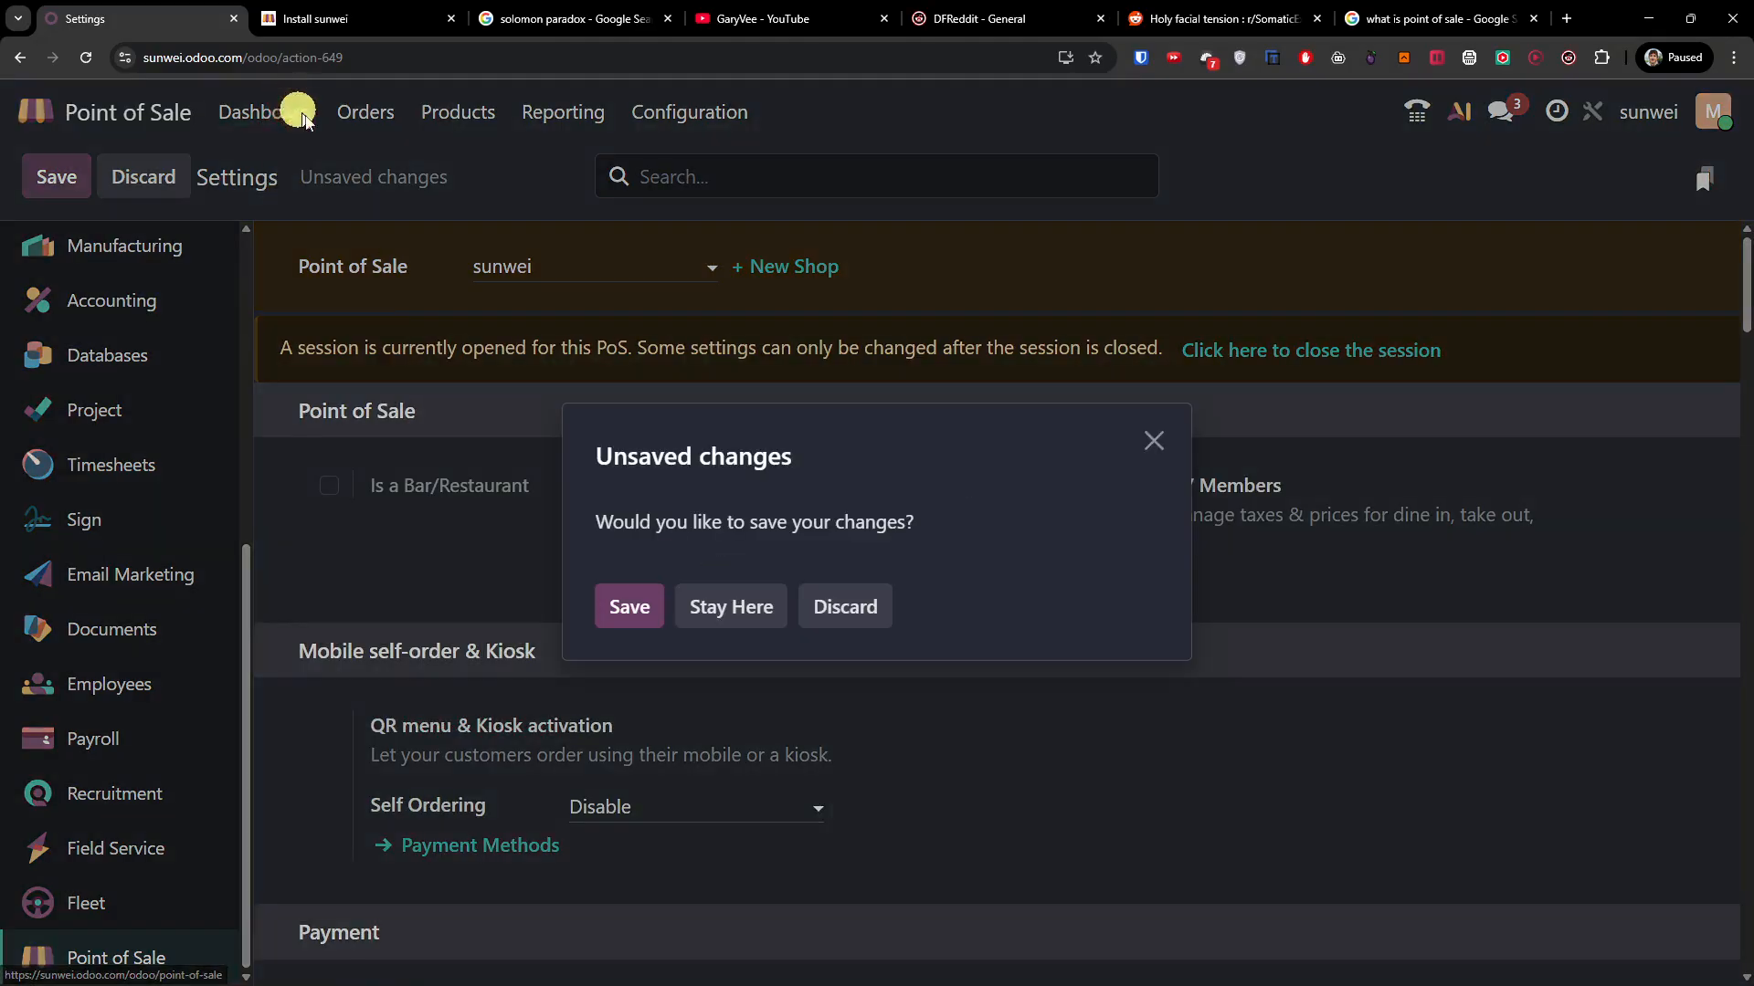
left_click(878, 615)
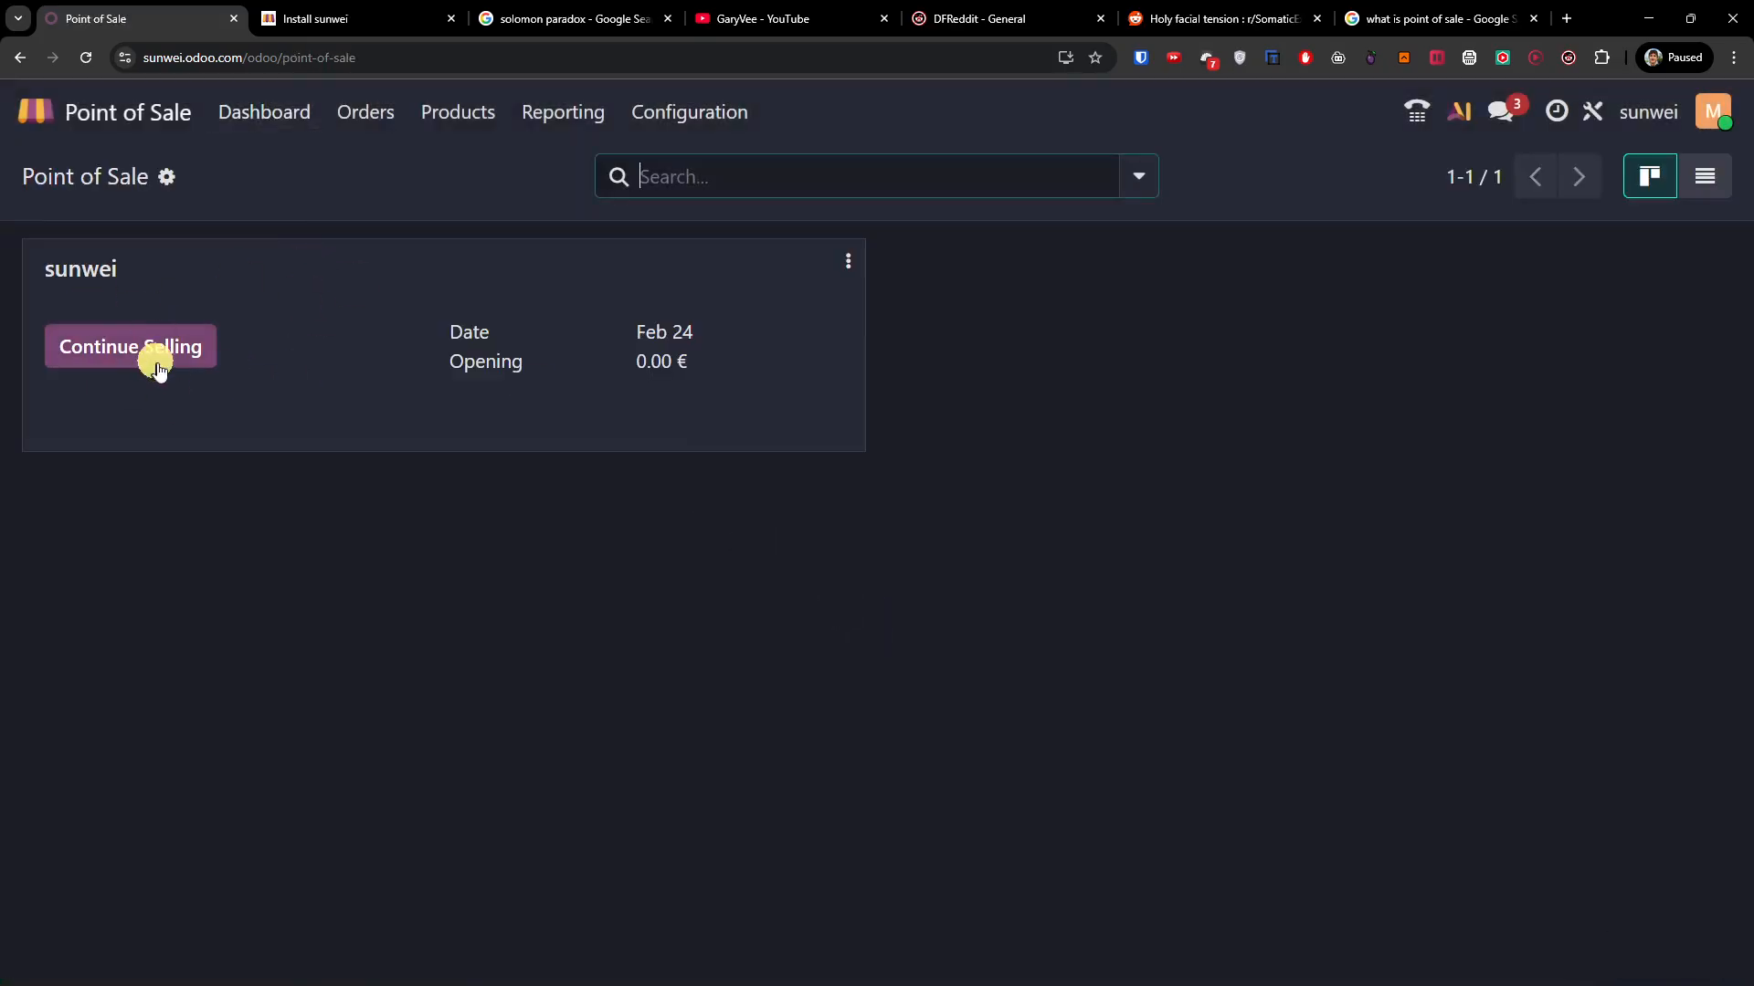
left_click(158, 368)
left_click(347, 20)
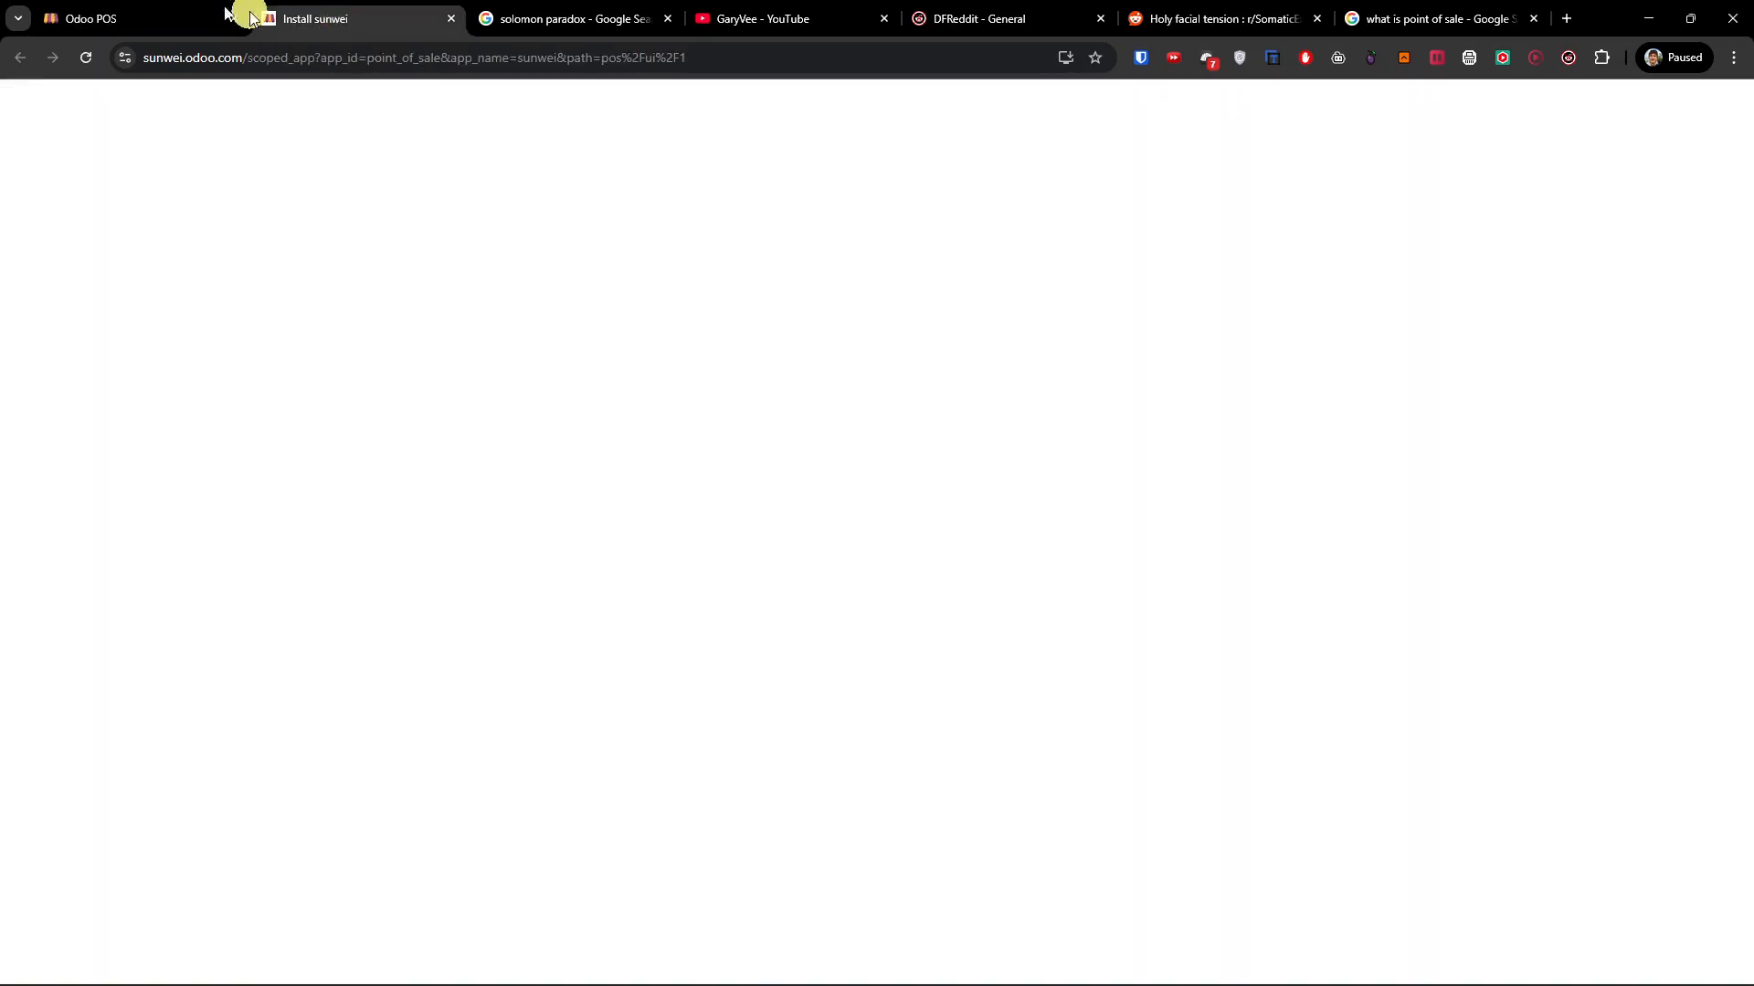
left_click(225, 14)
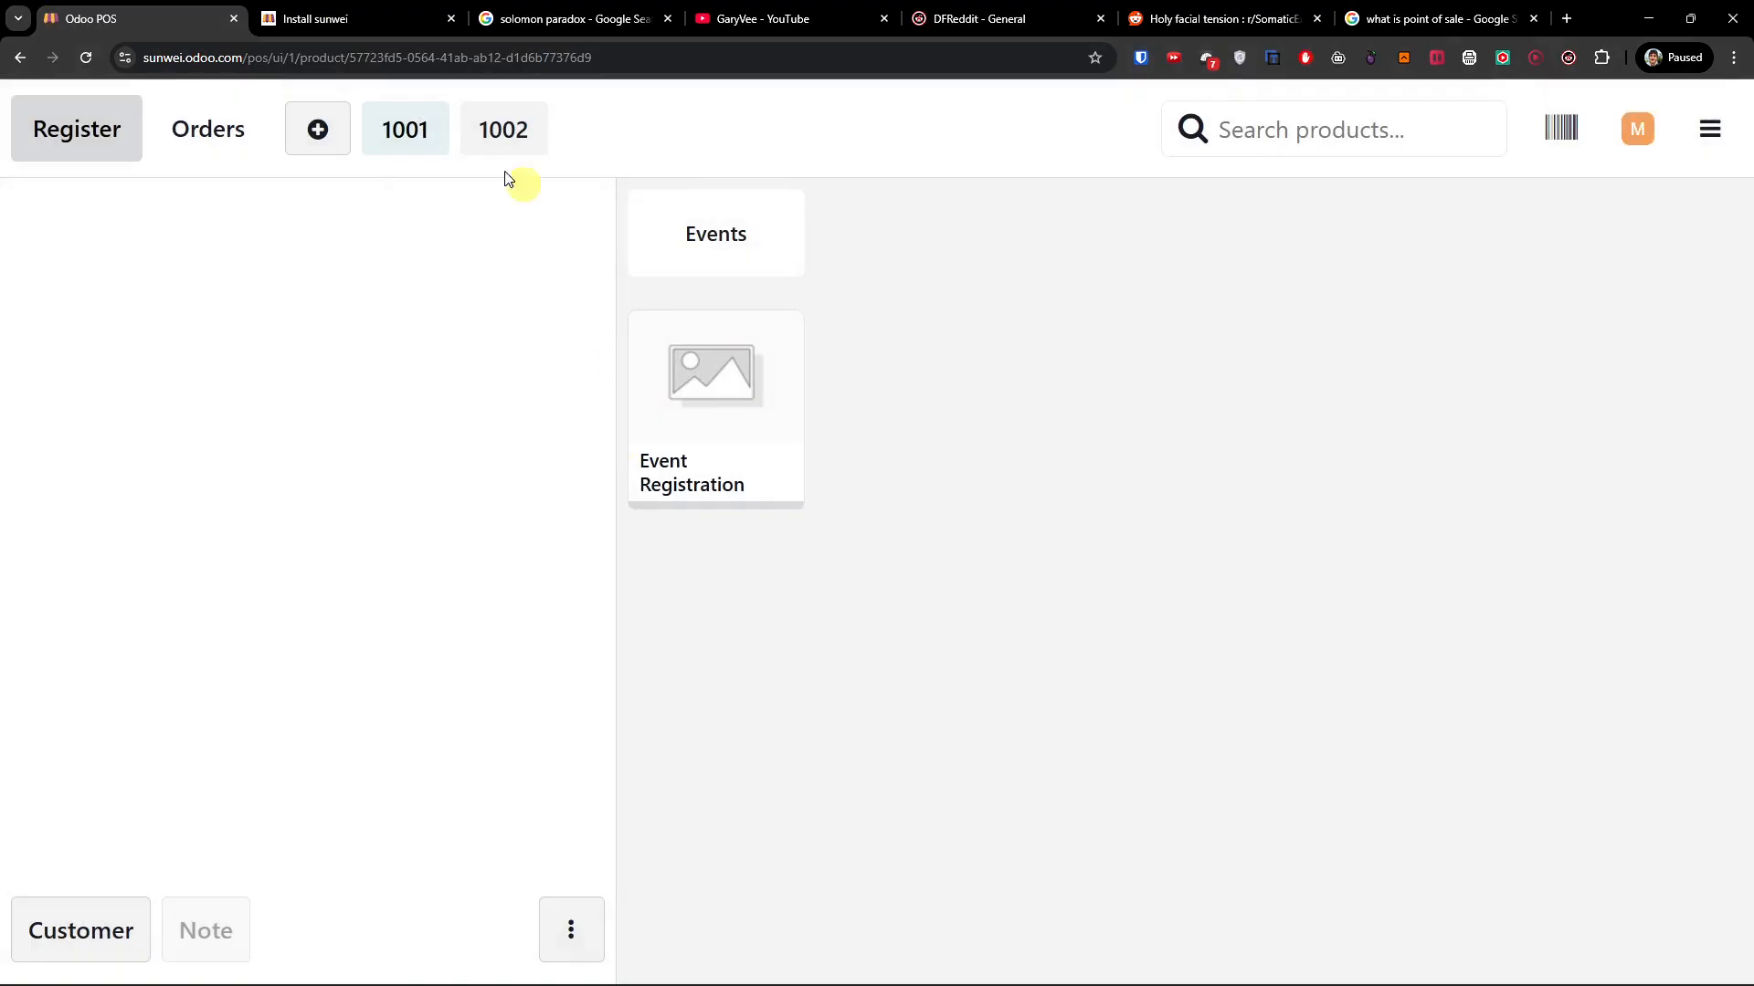
Step: View order 1001 in the register and return to the Point of Sale dashboard
left_click(439, 138)
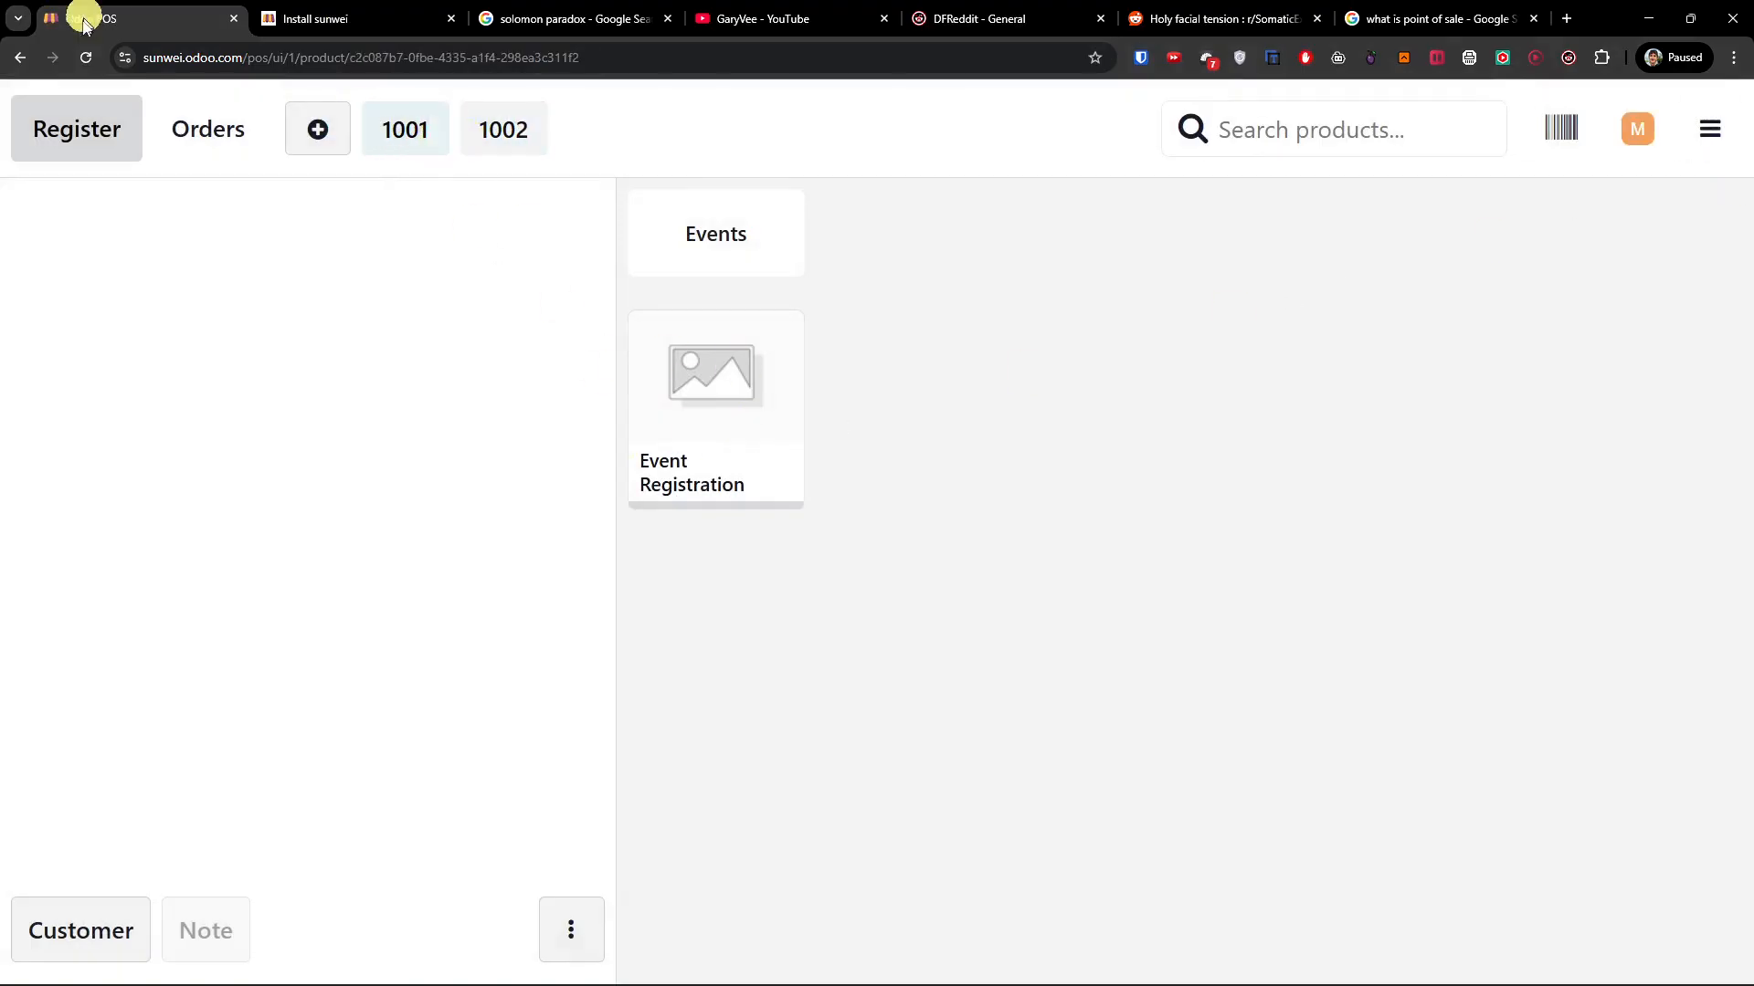
left_click(20, 61)
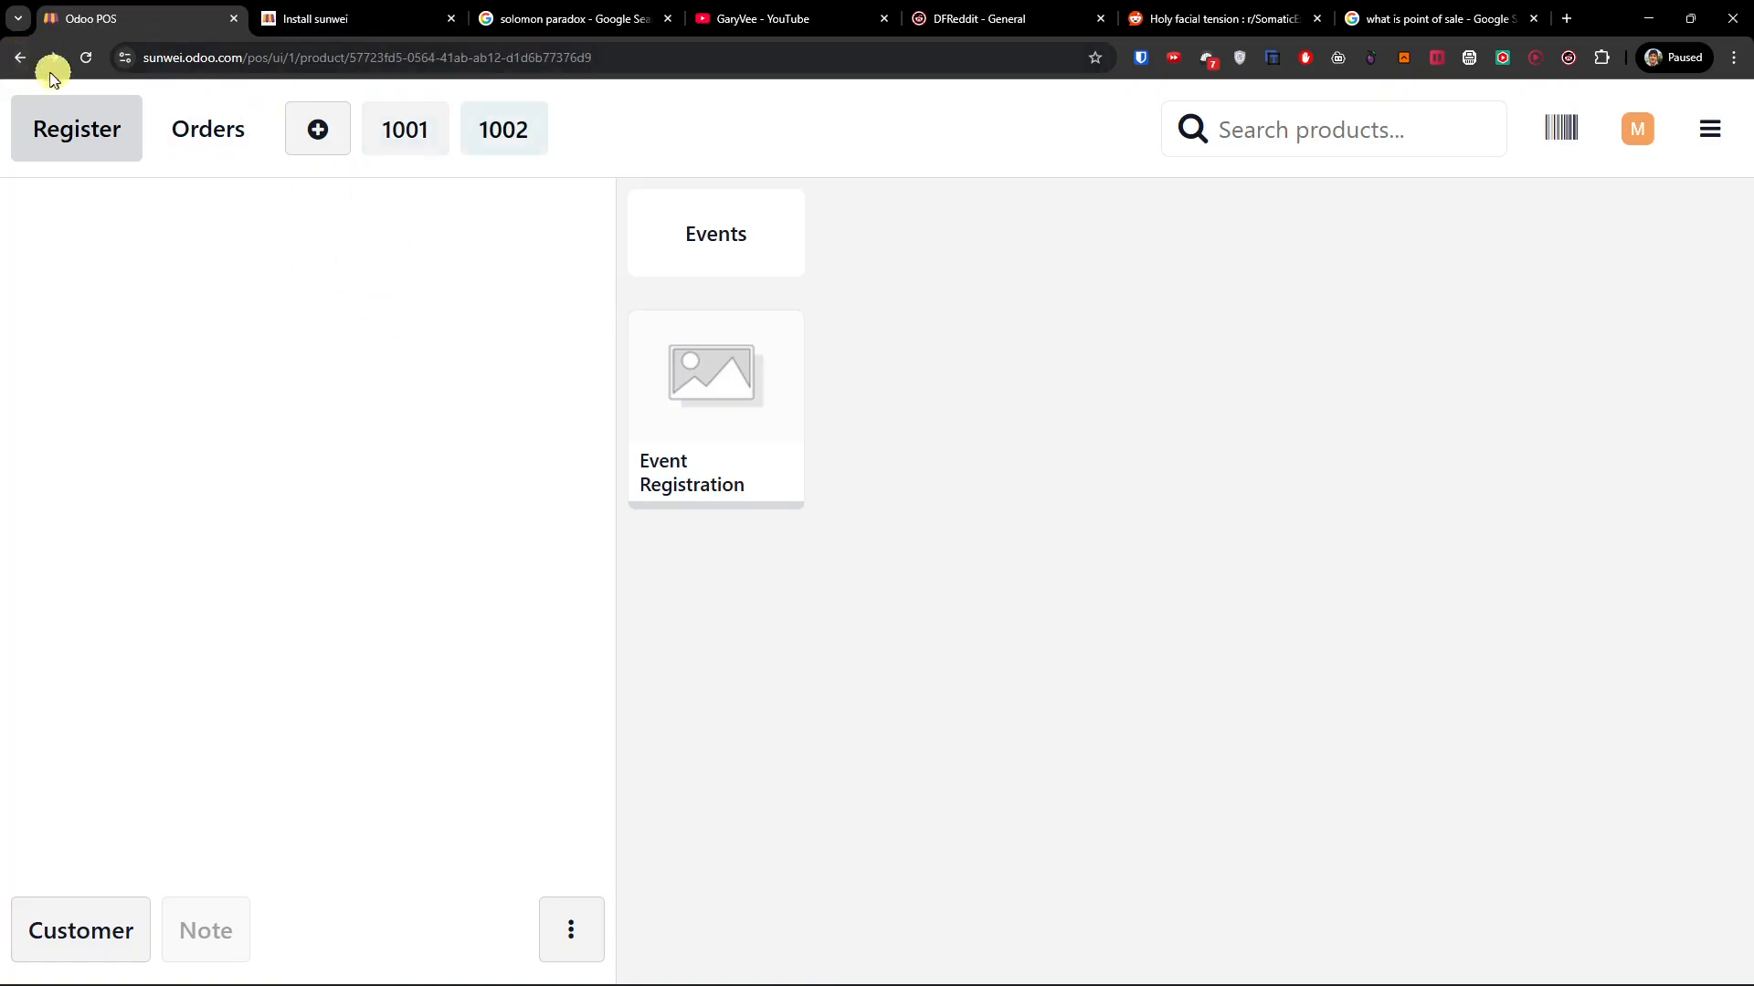
left_click(52, 71)
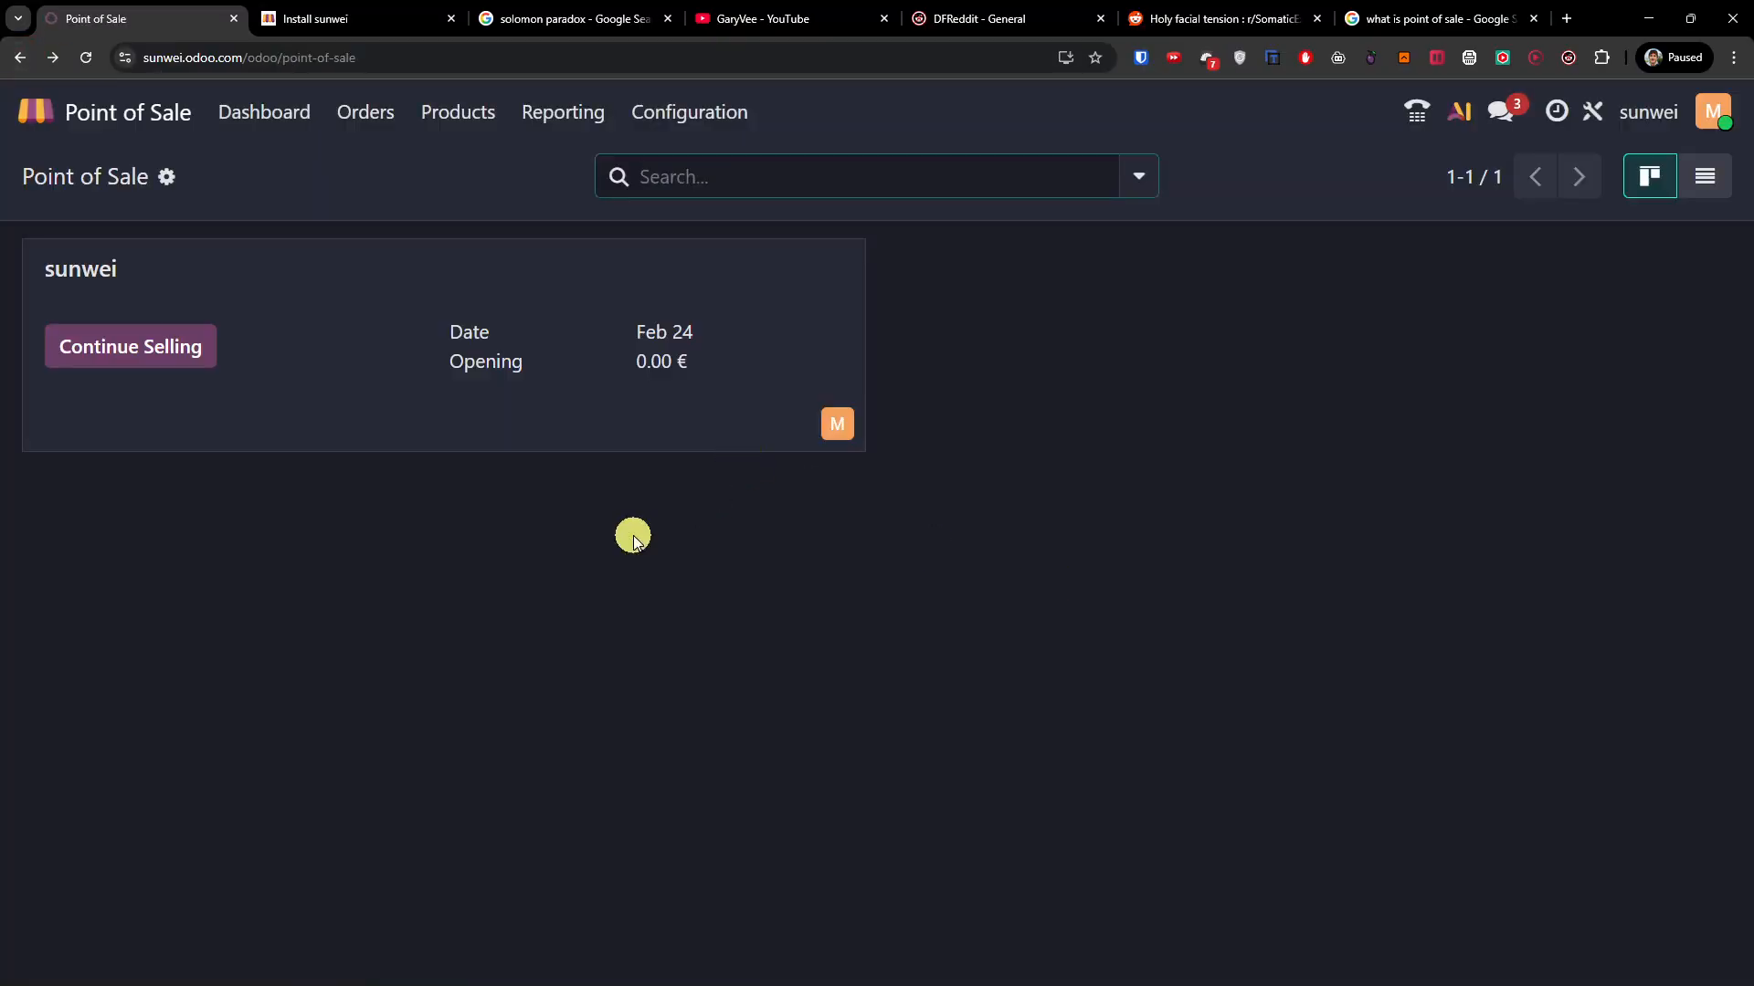
Step: Create a new Point of Sale product named Flower and upload the potted plant photo as its image
left_click(444, 115)
left_click(468, 166)
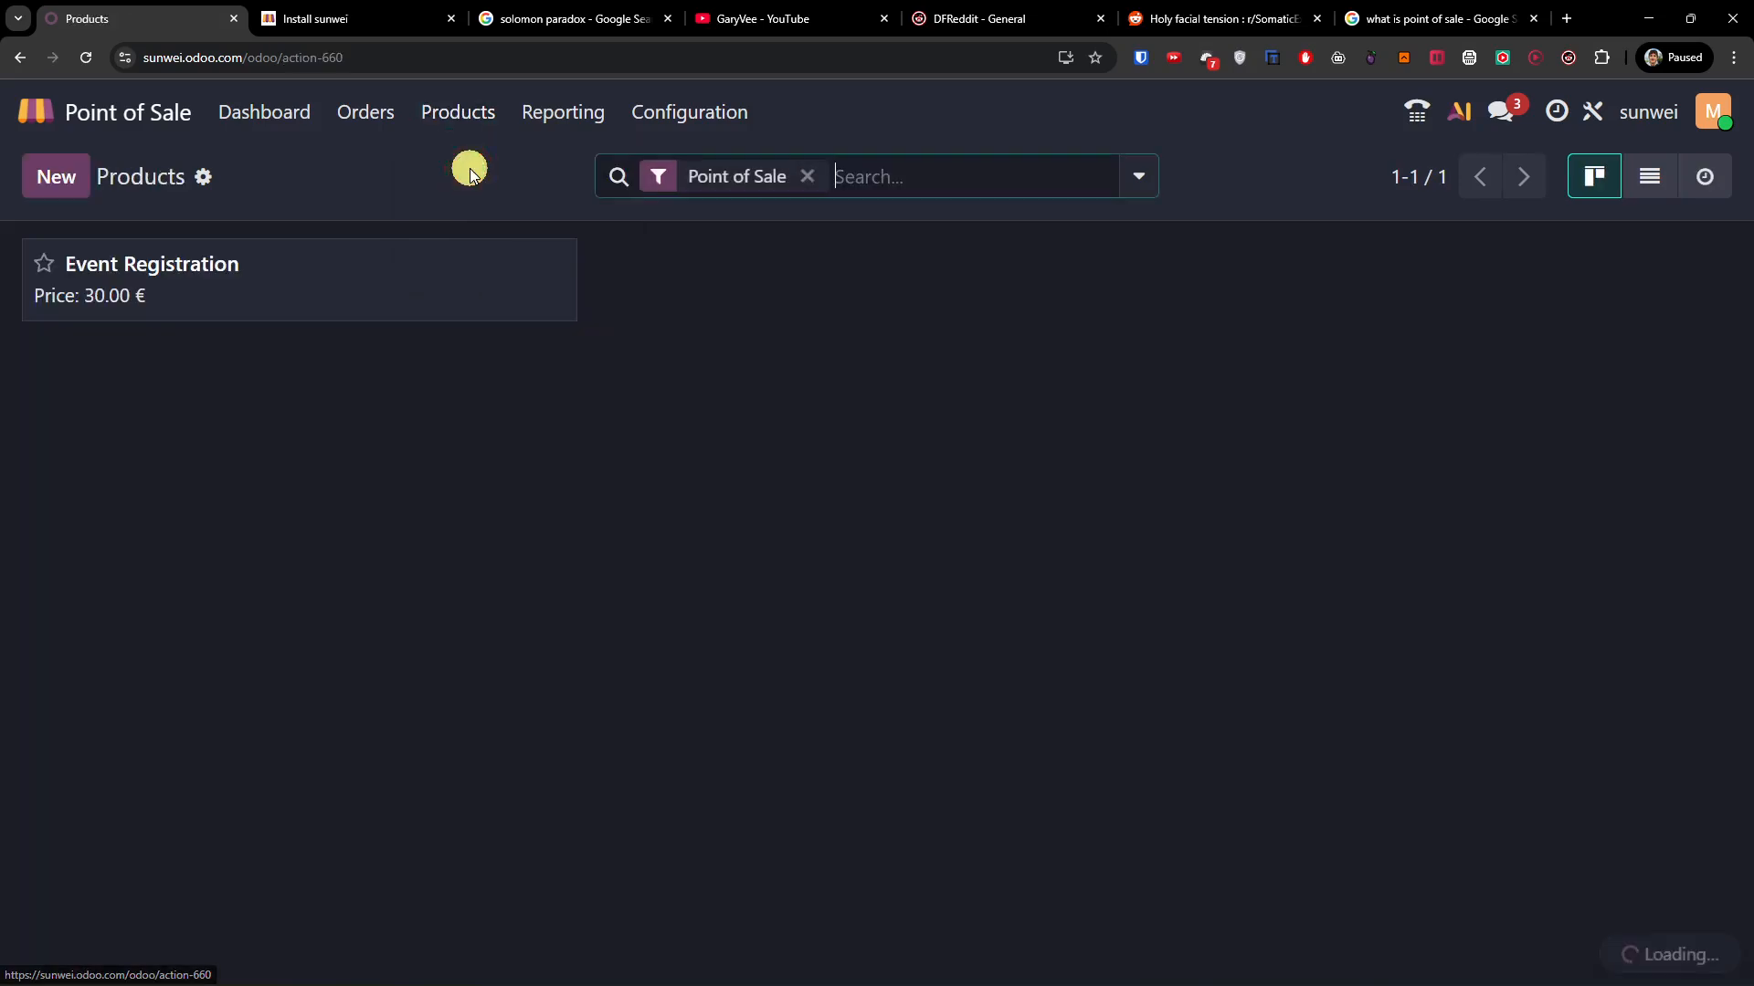
left_click(48, 184)
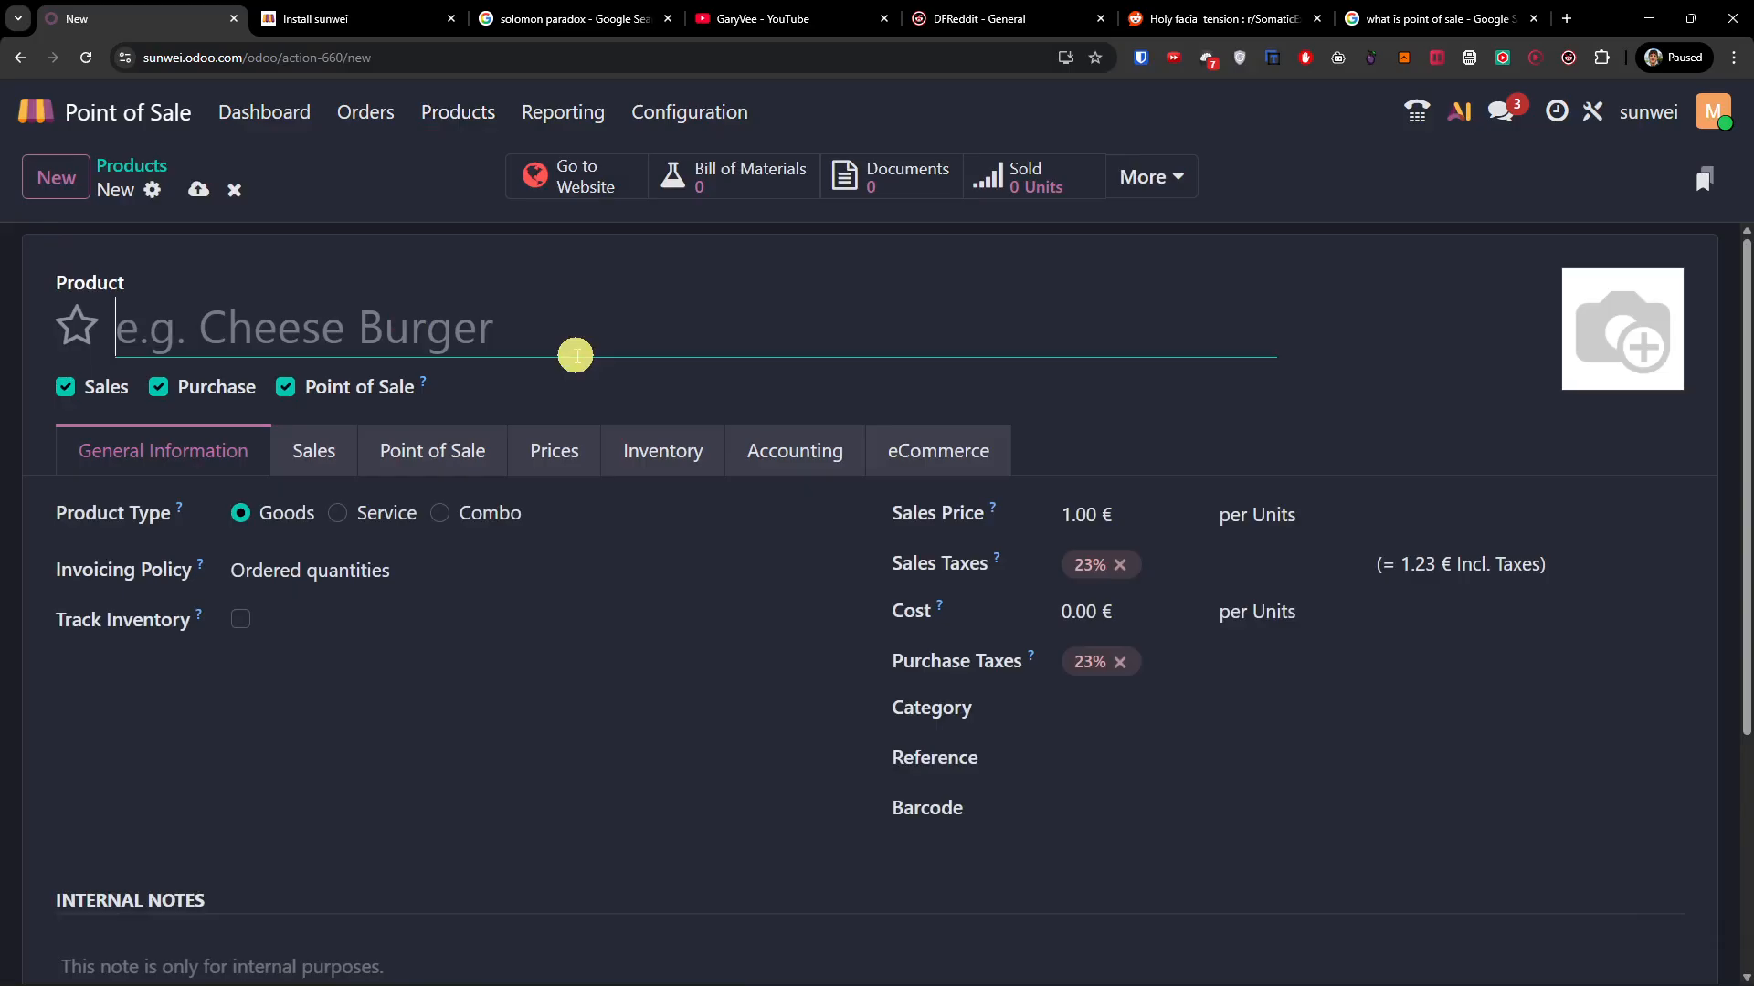
type("Flower")
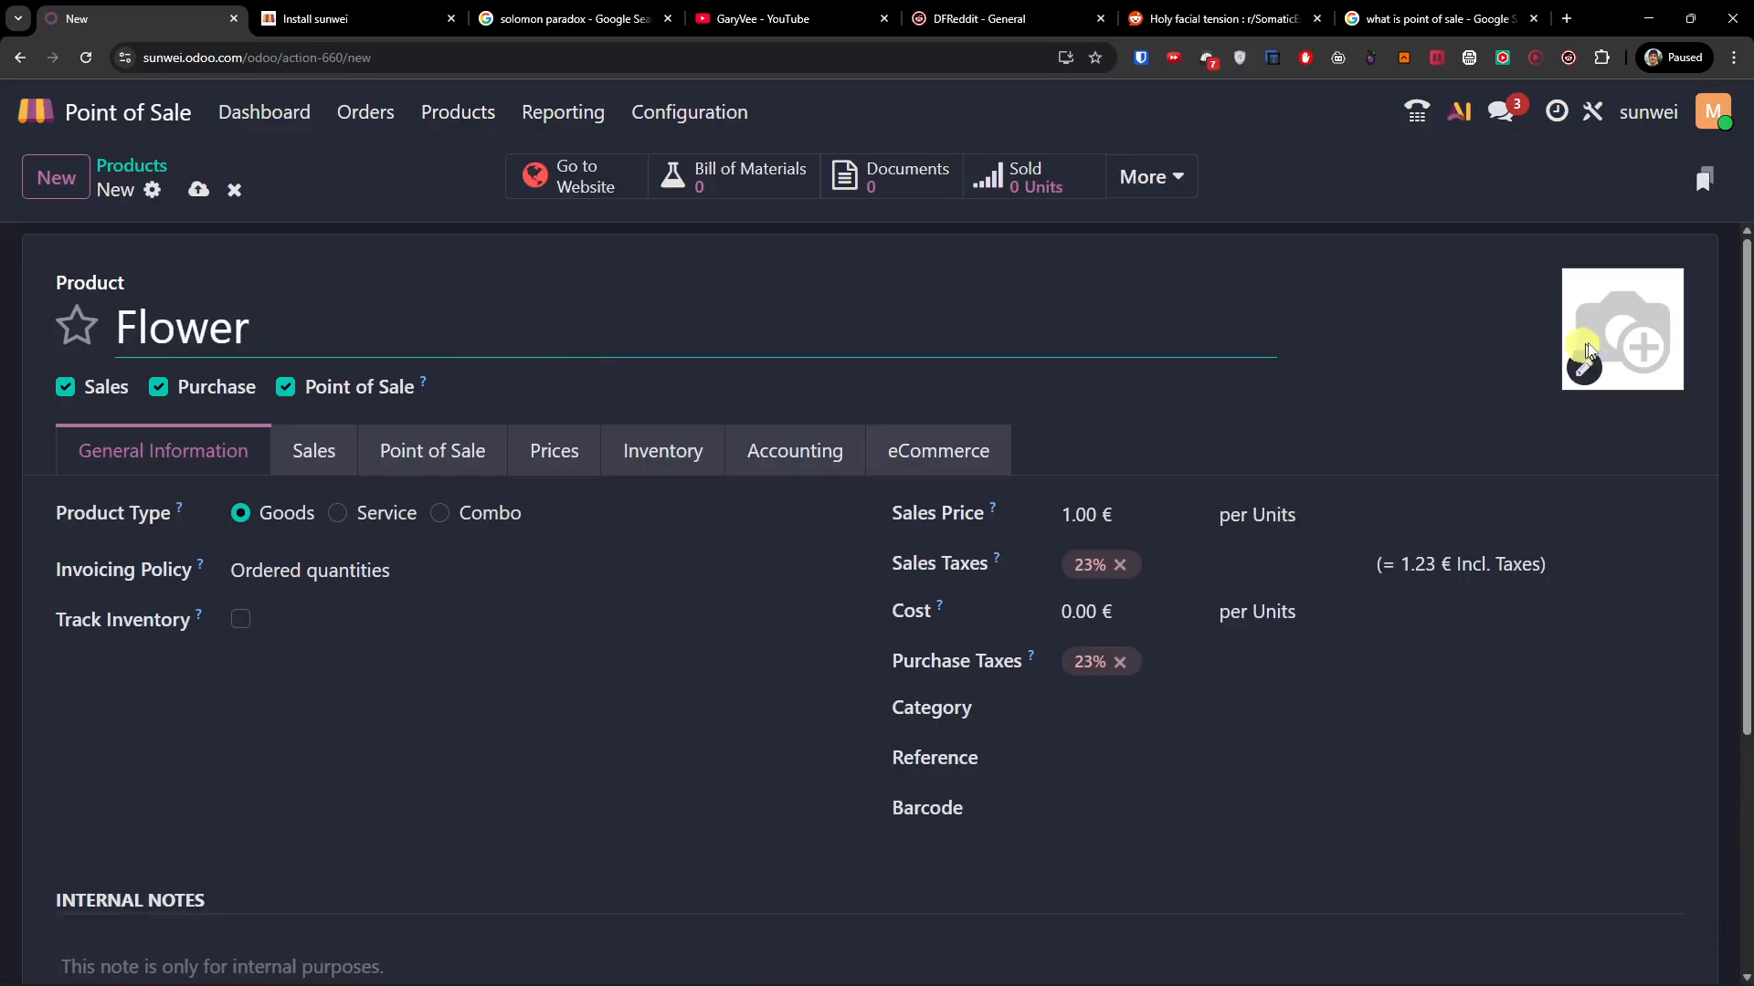
left_click(1587, 367)
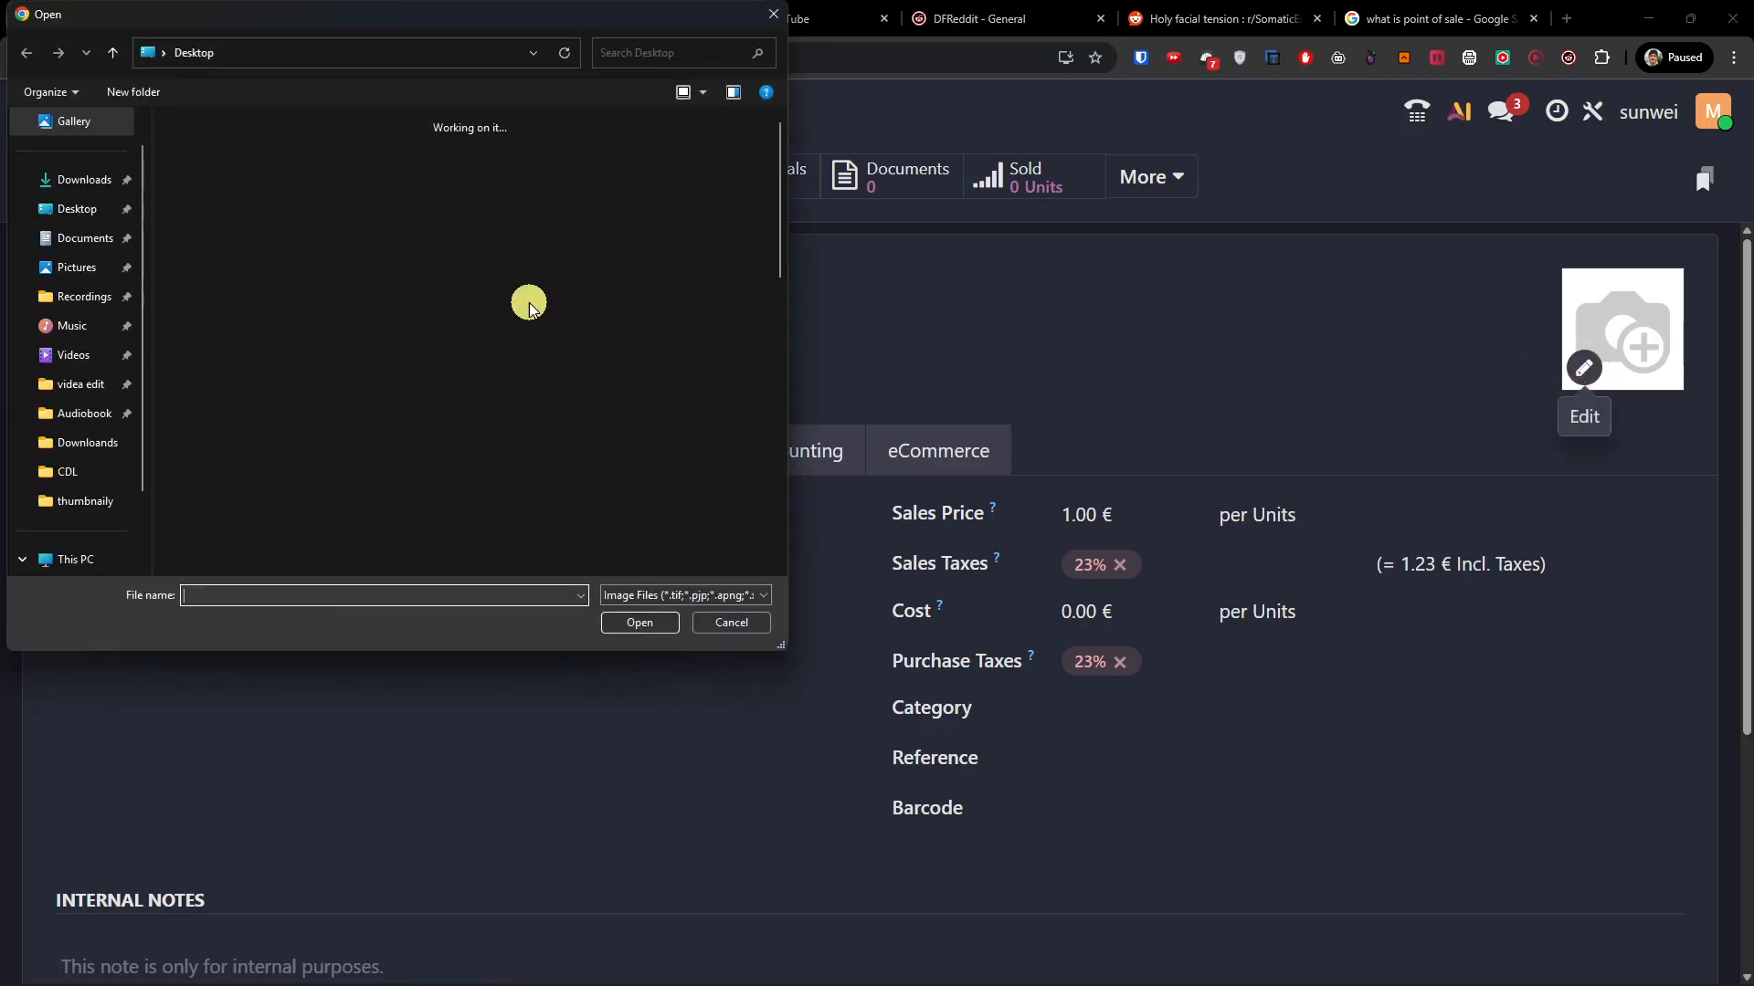
left_click_drag(354, 16, 0, 481)
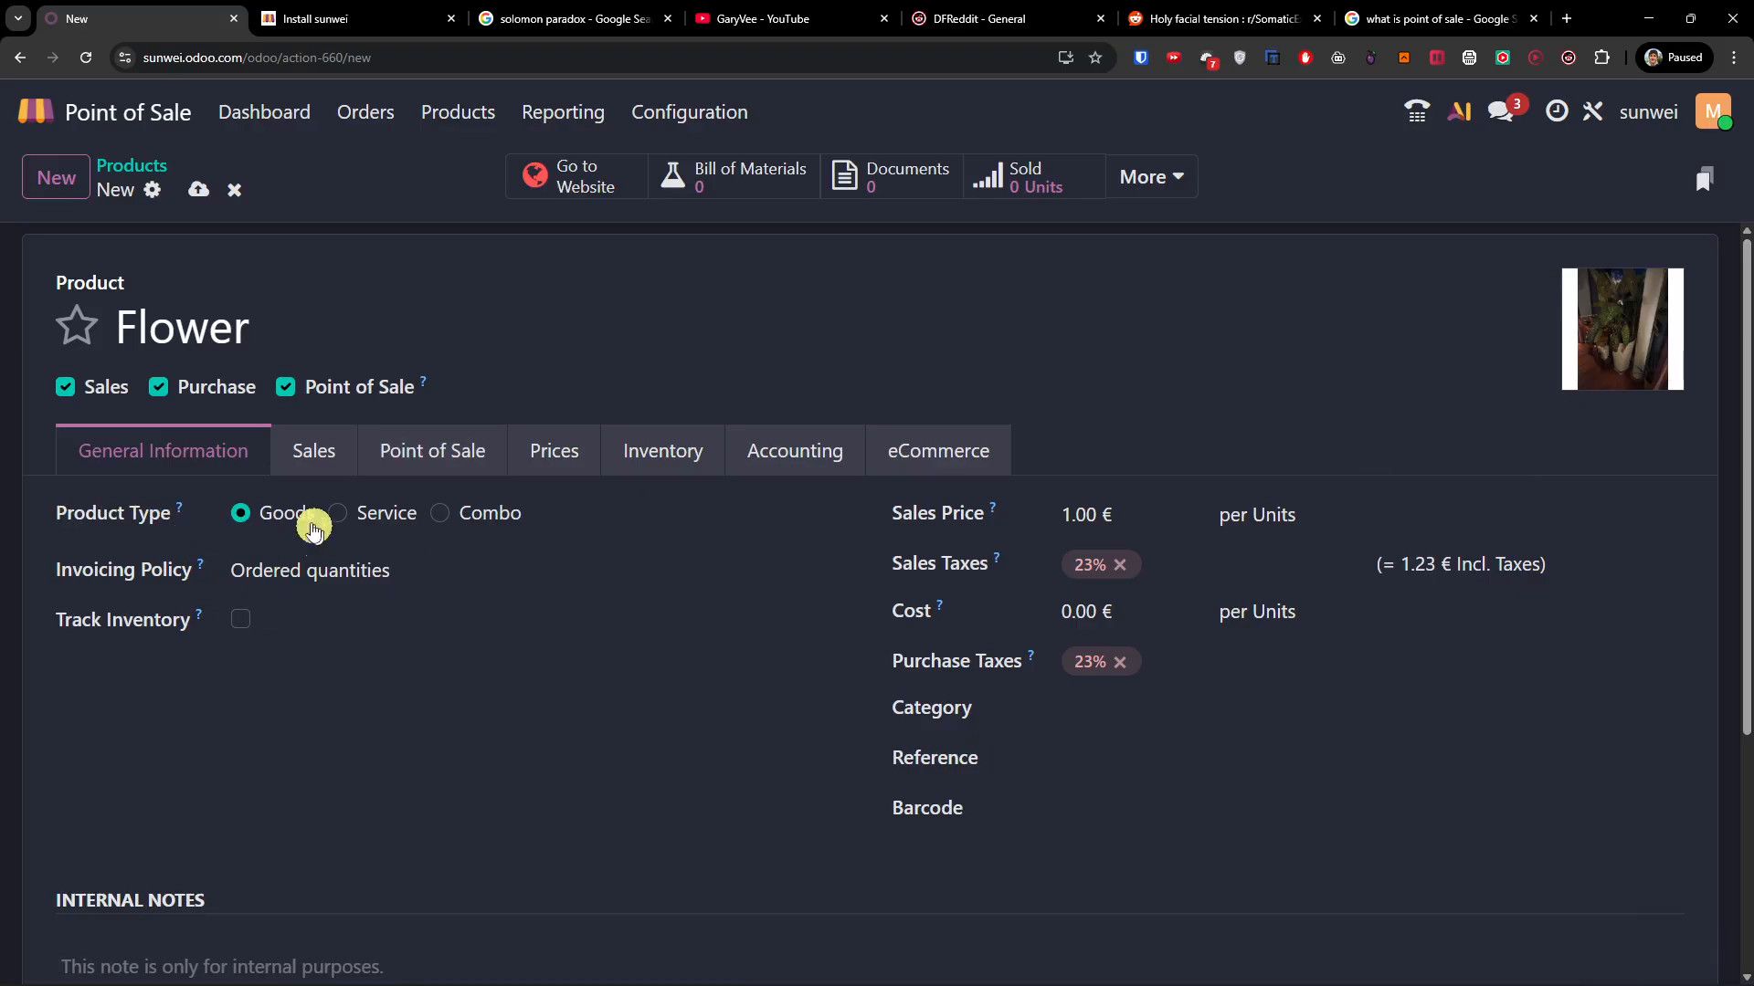
Step: Set the Flower product's sales price to 50 € and its cost to 15 €
scroll(962, 546, "down", 2)
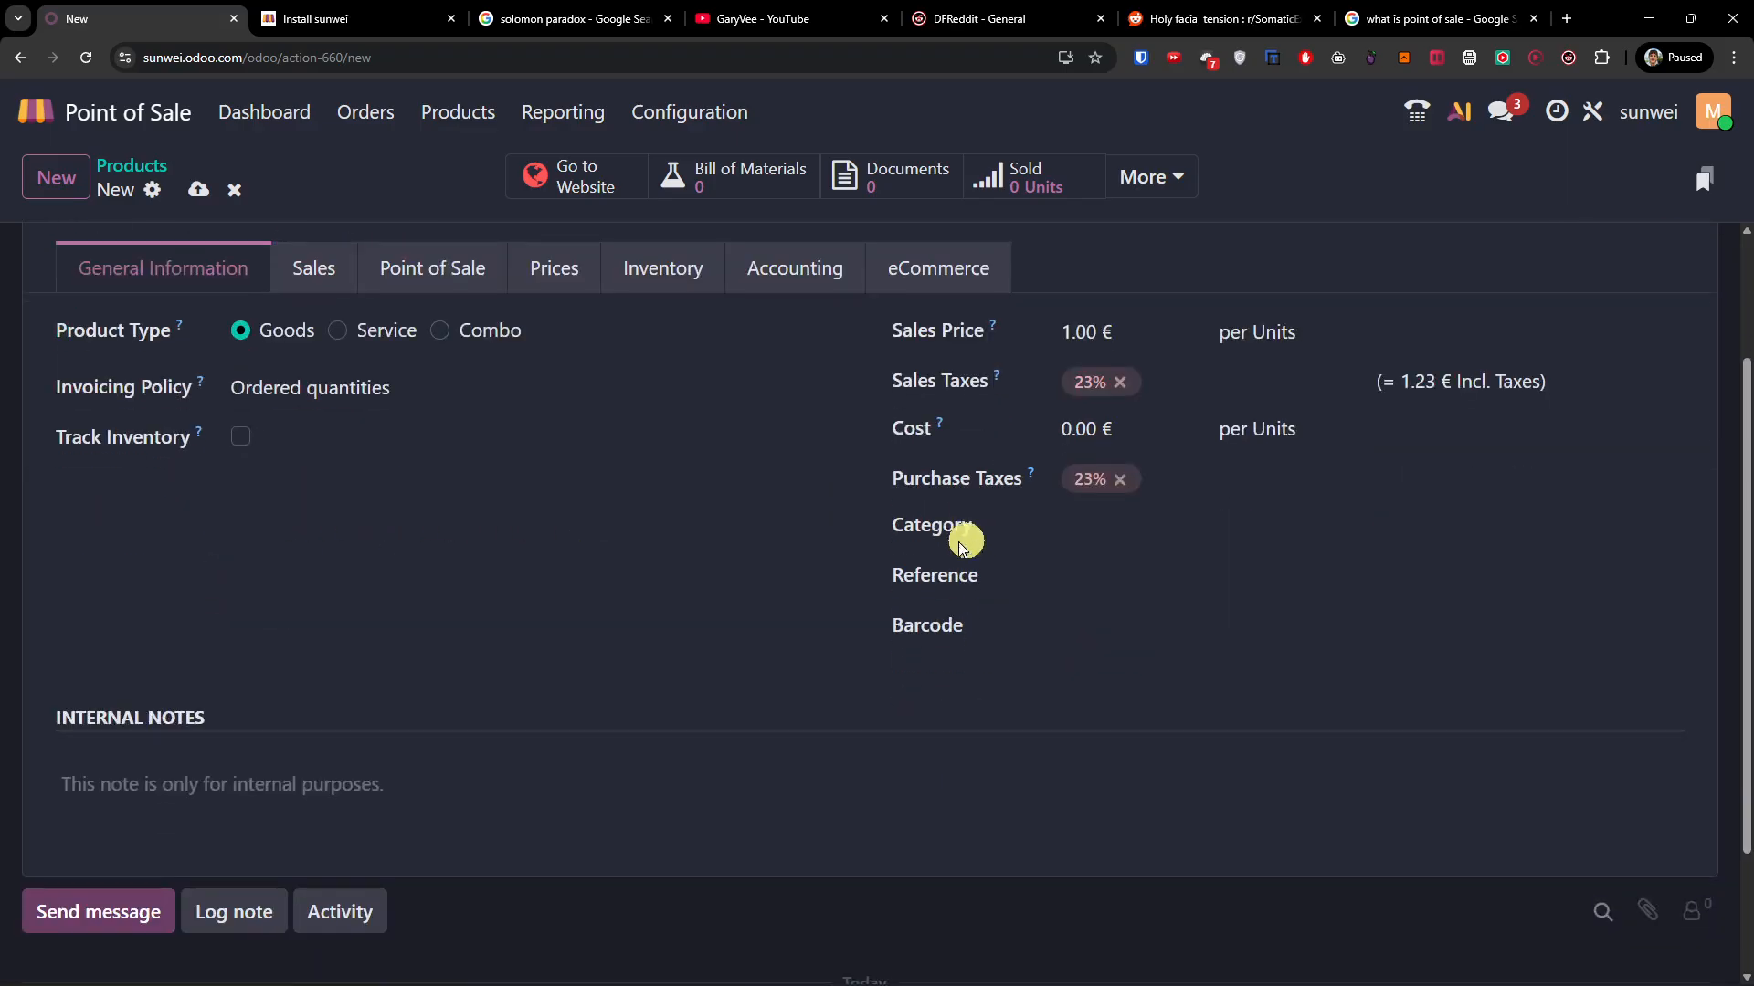
left_click_drag(1062, 332, 1198, 330)
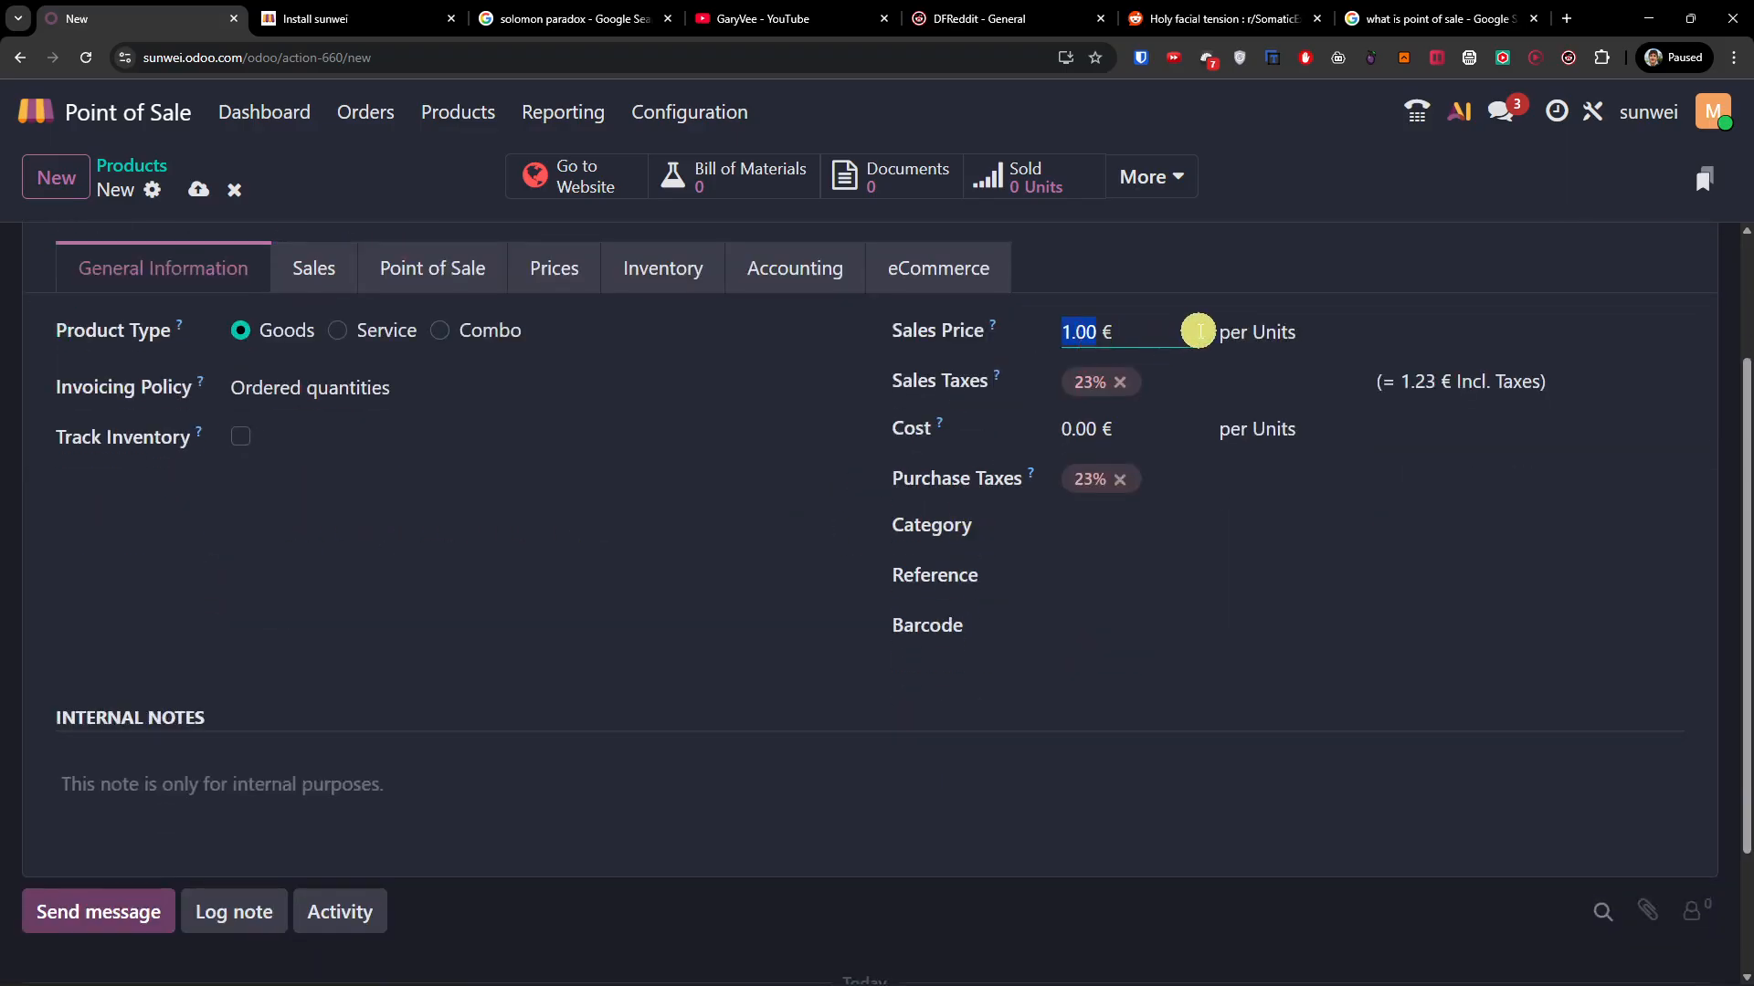
left_click(1060, 448)
type("15")
left_click(1551, 636)
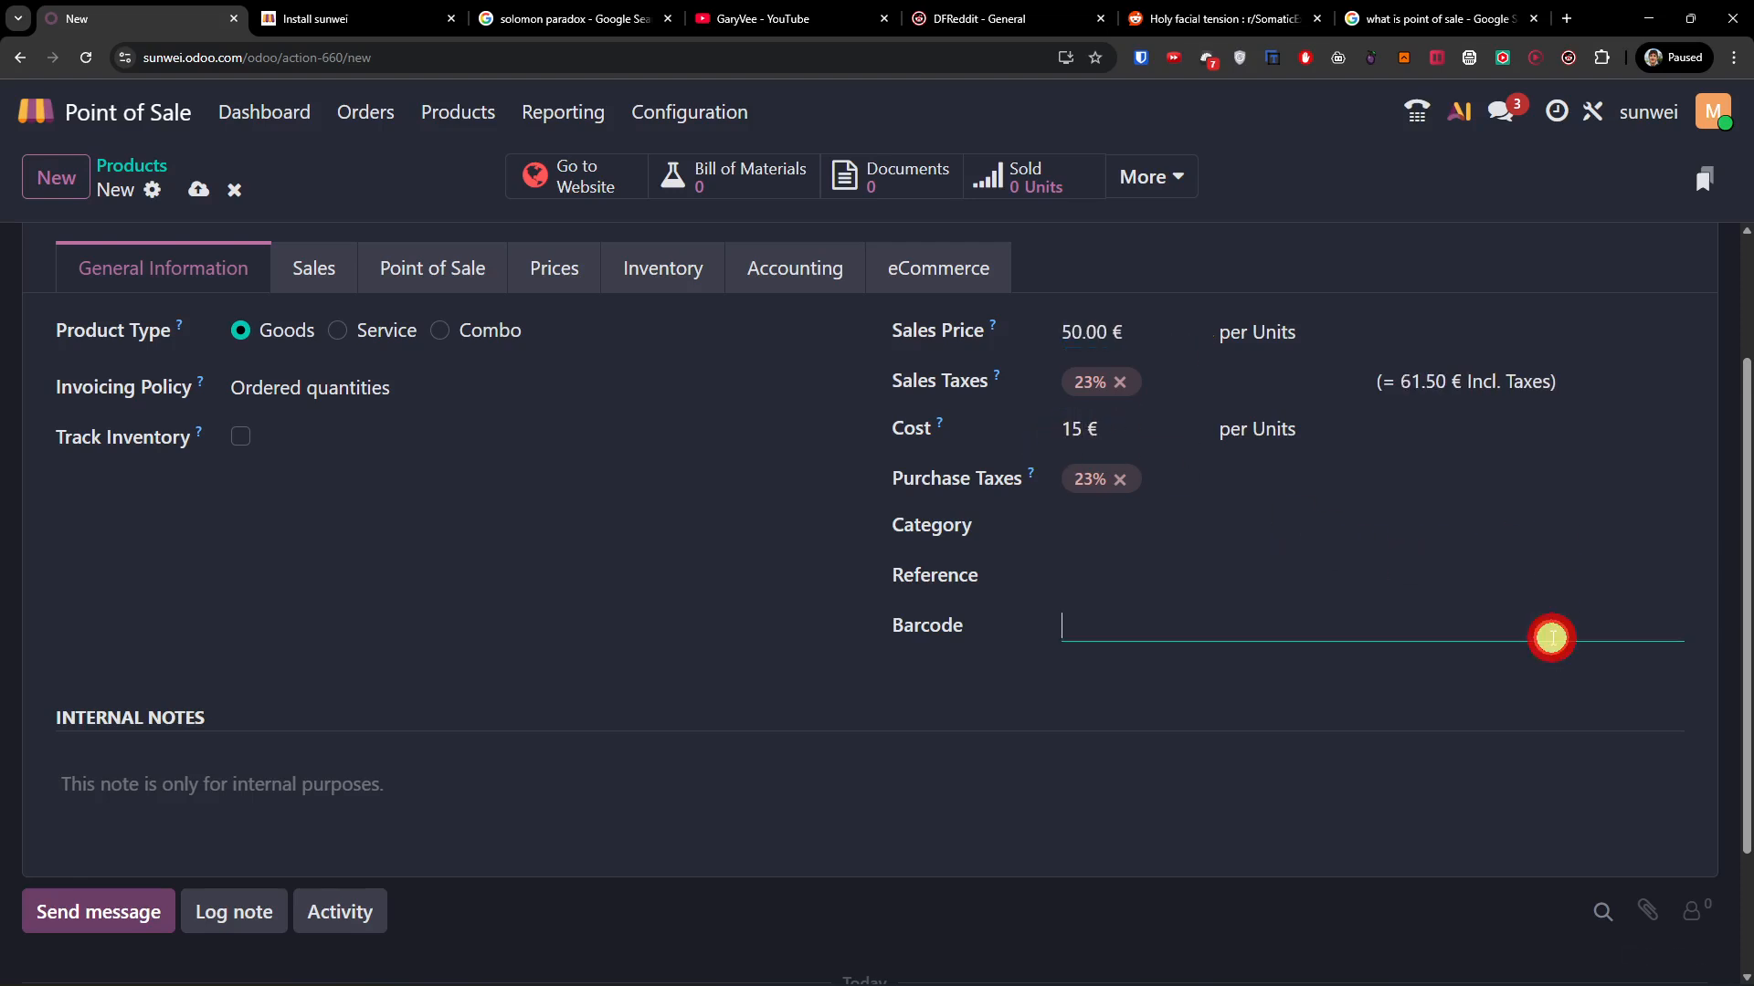
Step: Assign the Flower product to the Goods category, leaving its reference and barcode empty
left_click(1110, 524)
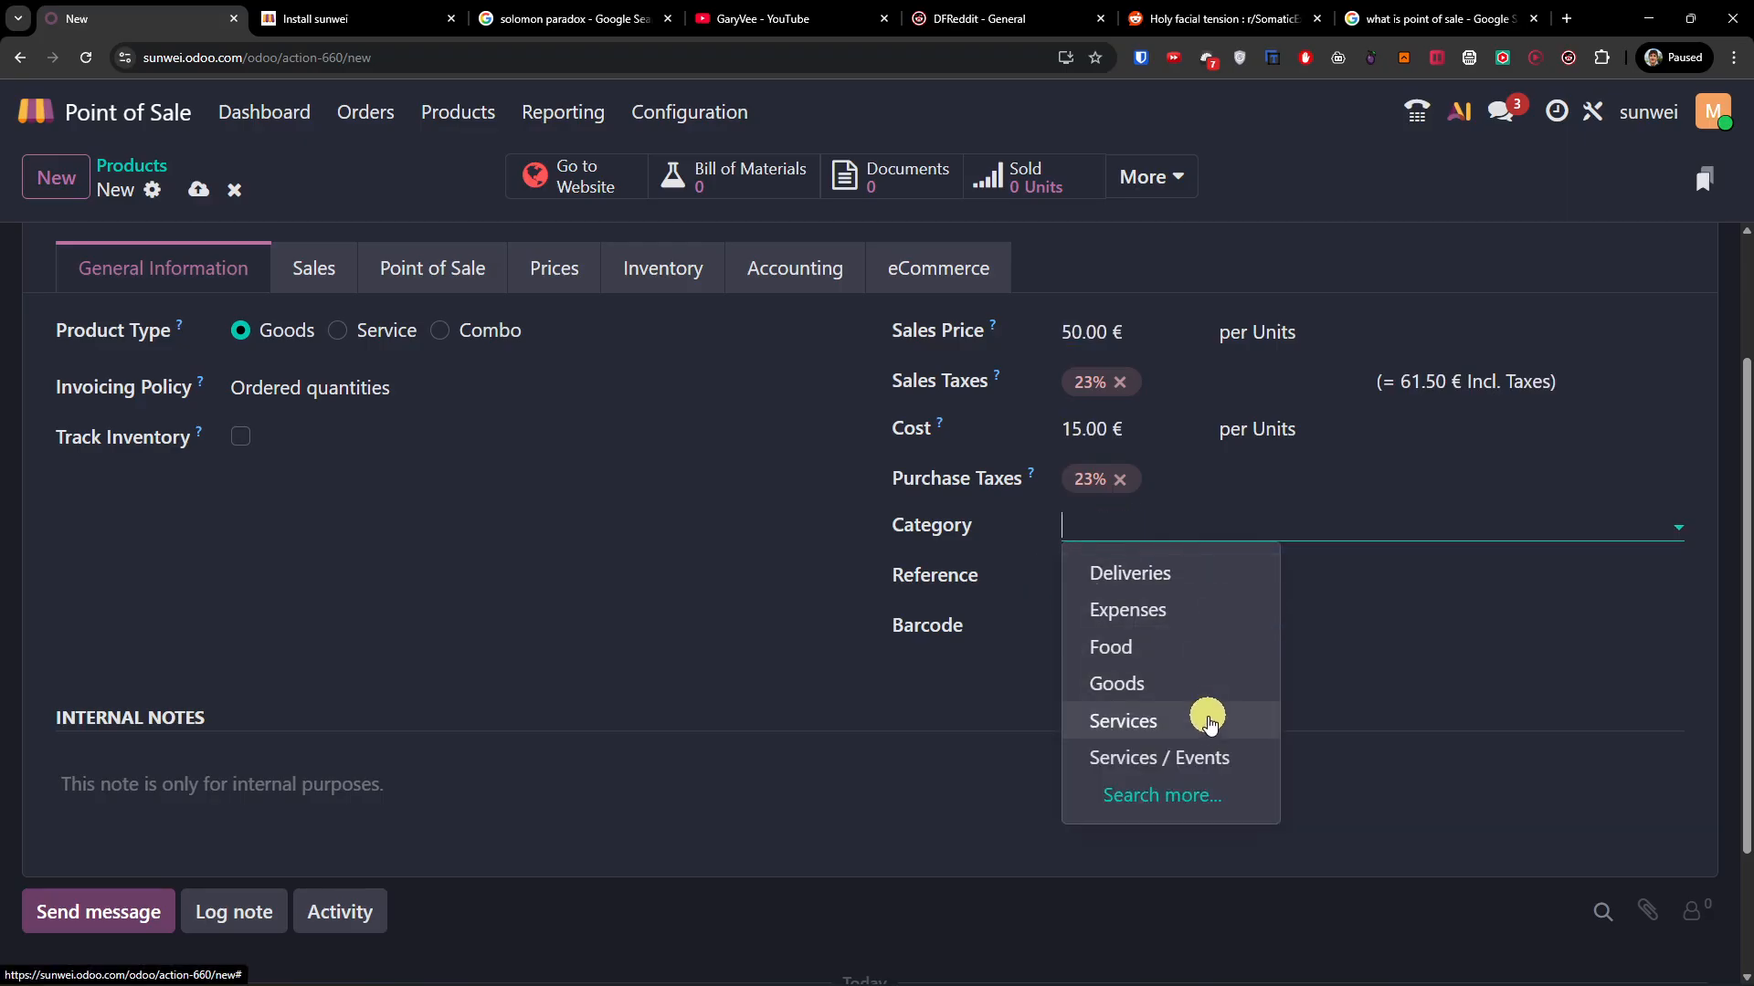
left_click(1211, 687)
left_click(1120, 576)
left_click(1097, 640)
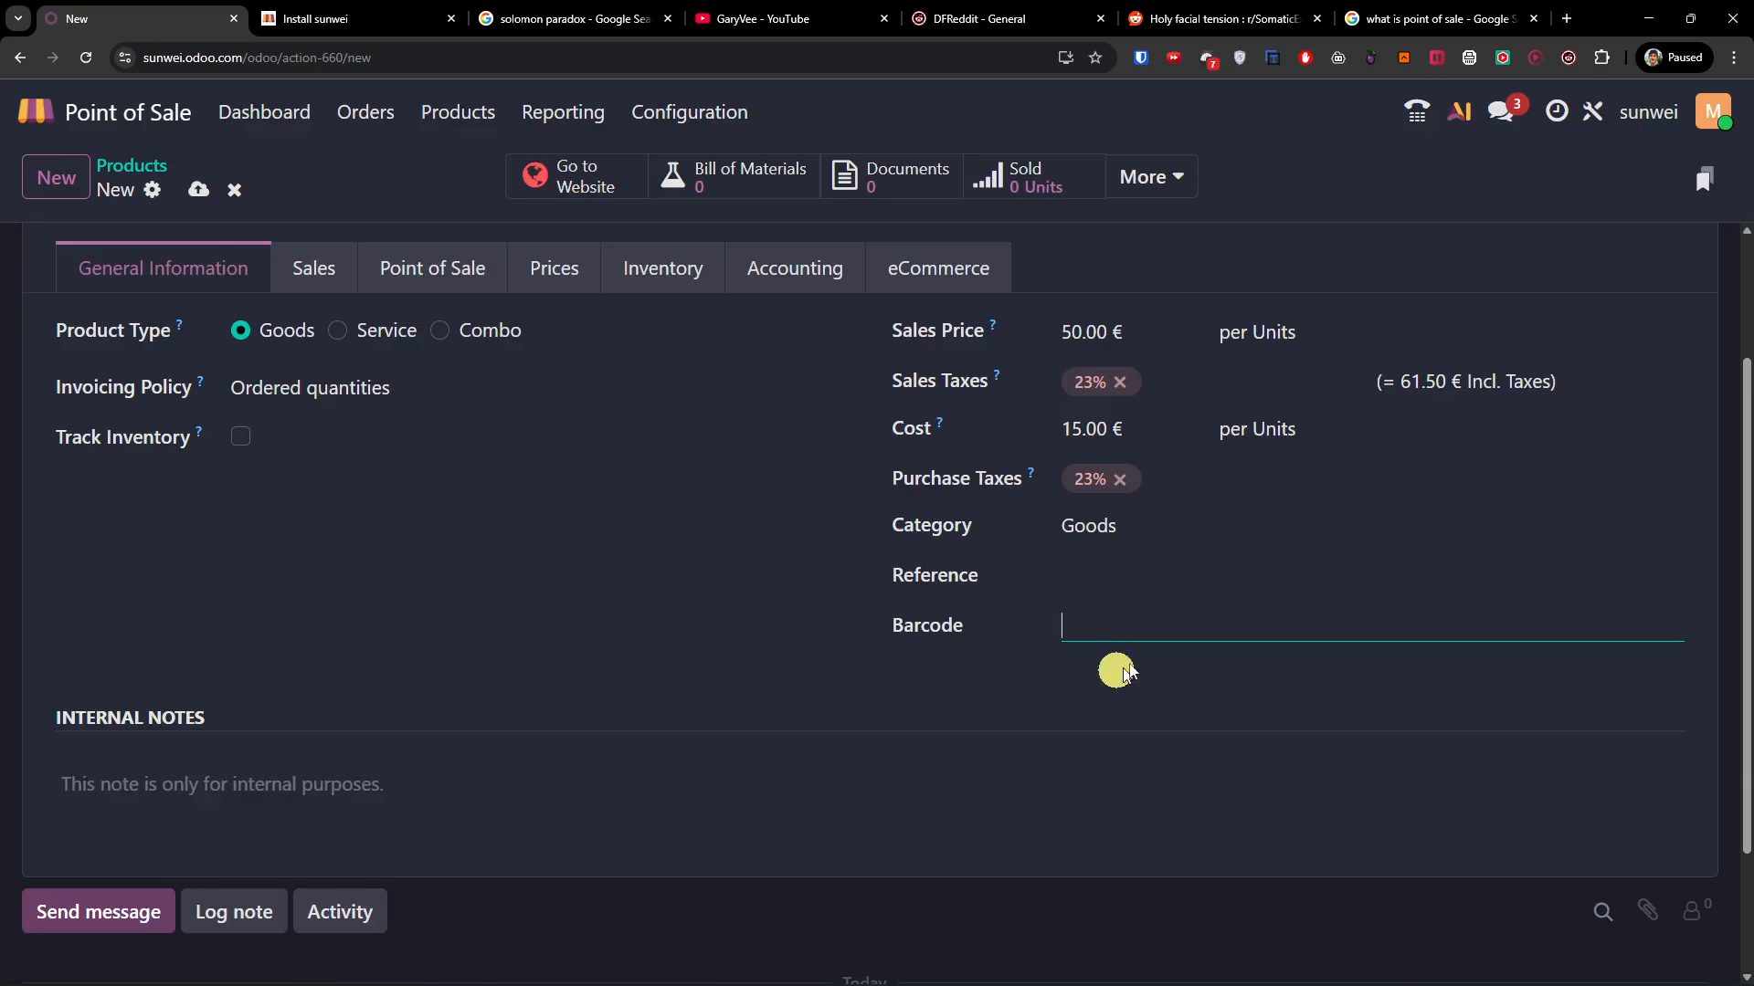
Step: Enable inventory tracking for the Flower product and set its quantity on hand to 5 units
scroll(301, 589, "up", 2)
left_click(244, 618)
left_click(284, 673)
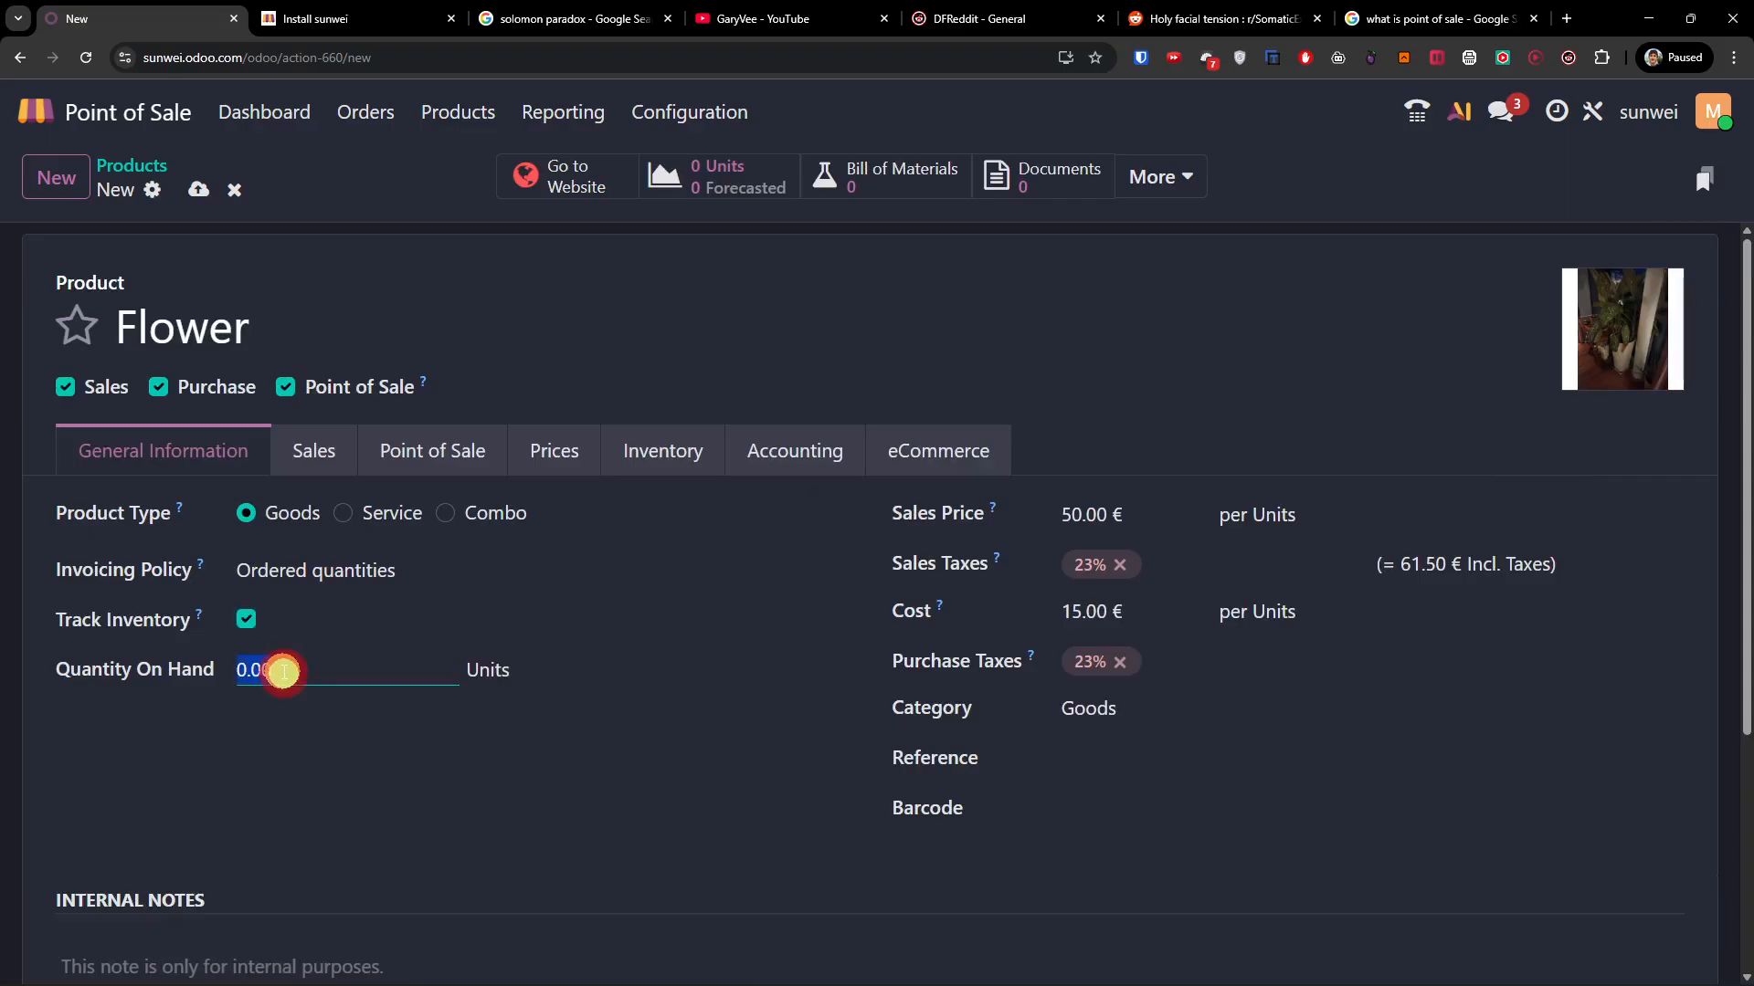
type("5")
left_click(386, 756)
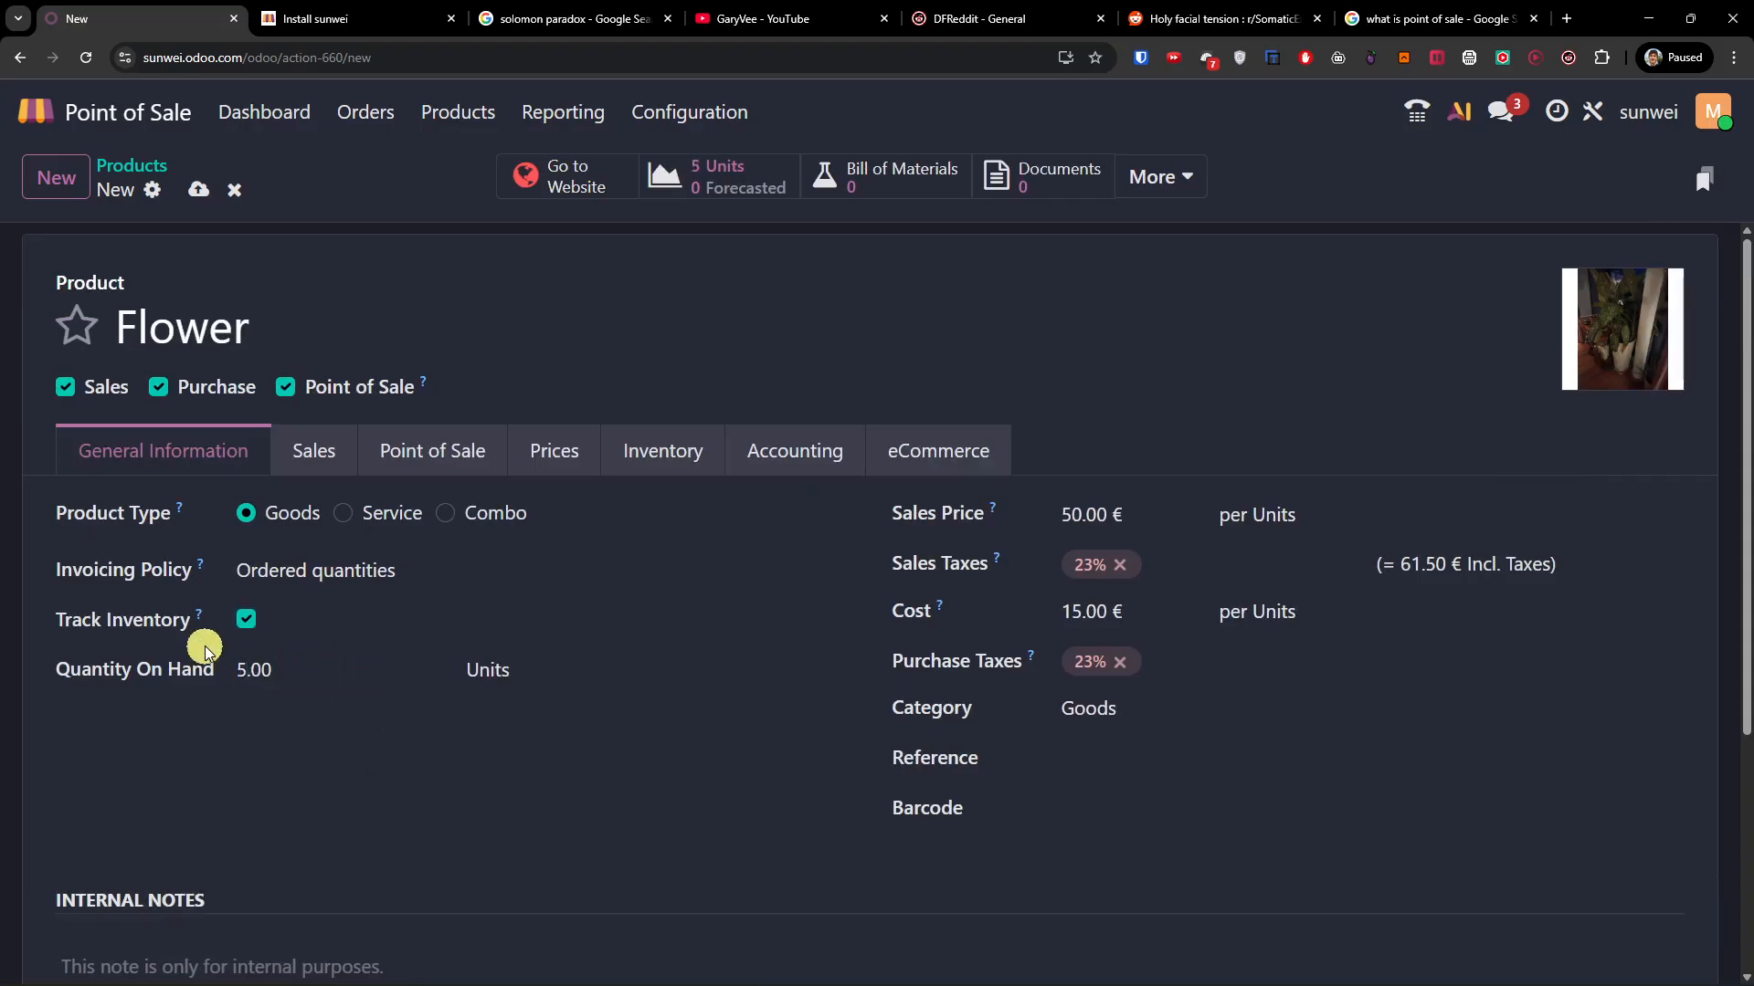
Step: Review the Flower product's Sales, Point of Sale and Prices settings without changing them
scroll(381, 660, "down", 2)
scroll(380, 660, "up", 2)
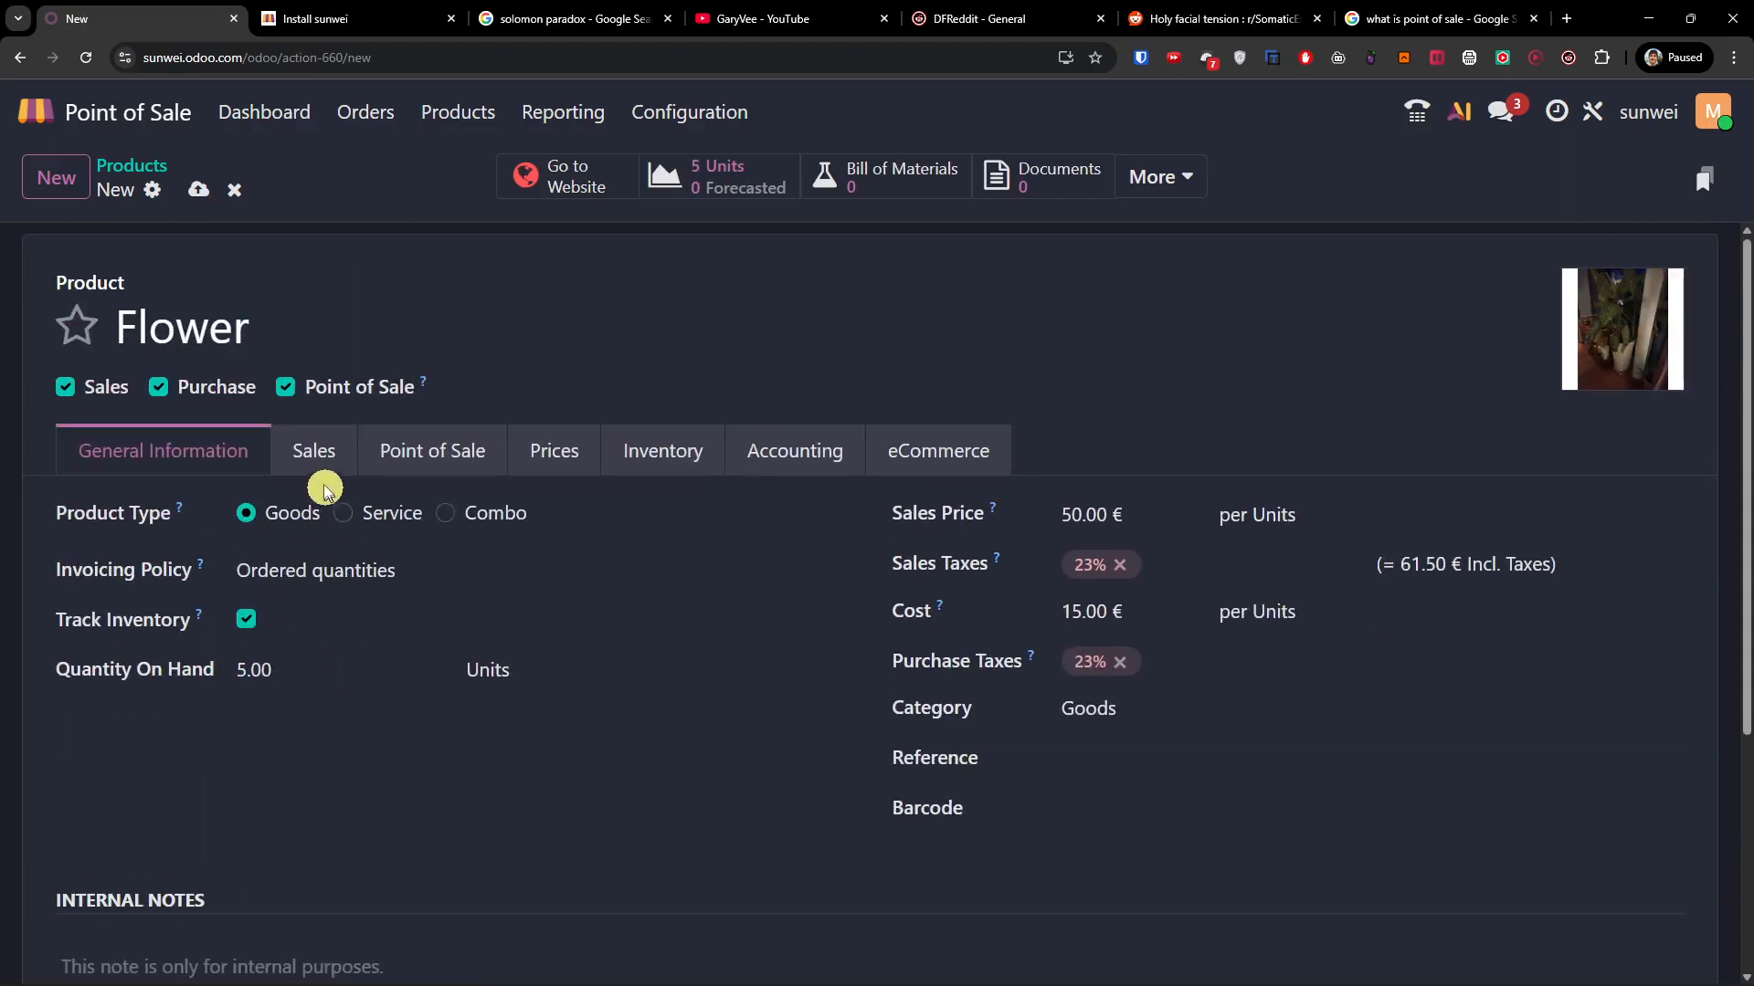
left_click(315, 461)
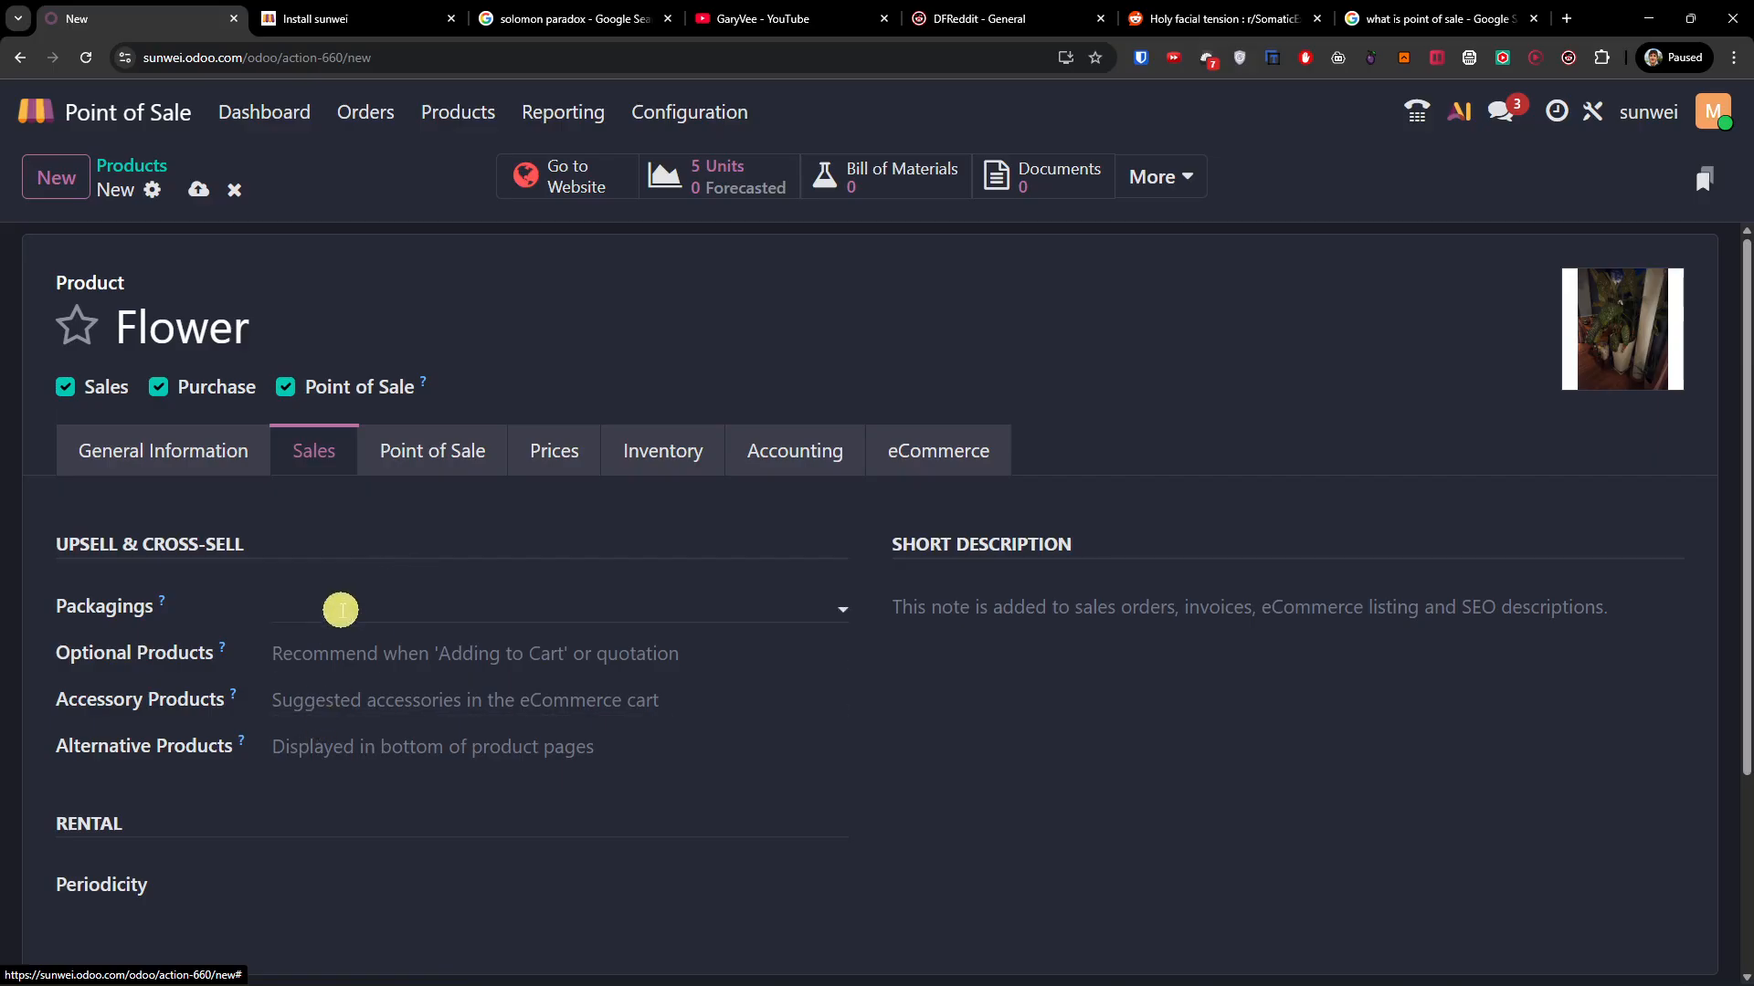
left_click(453, 451)
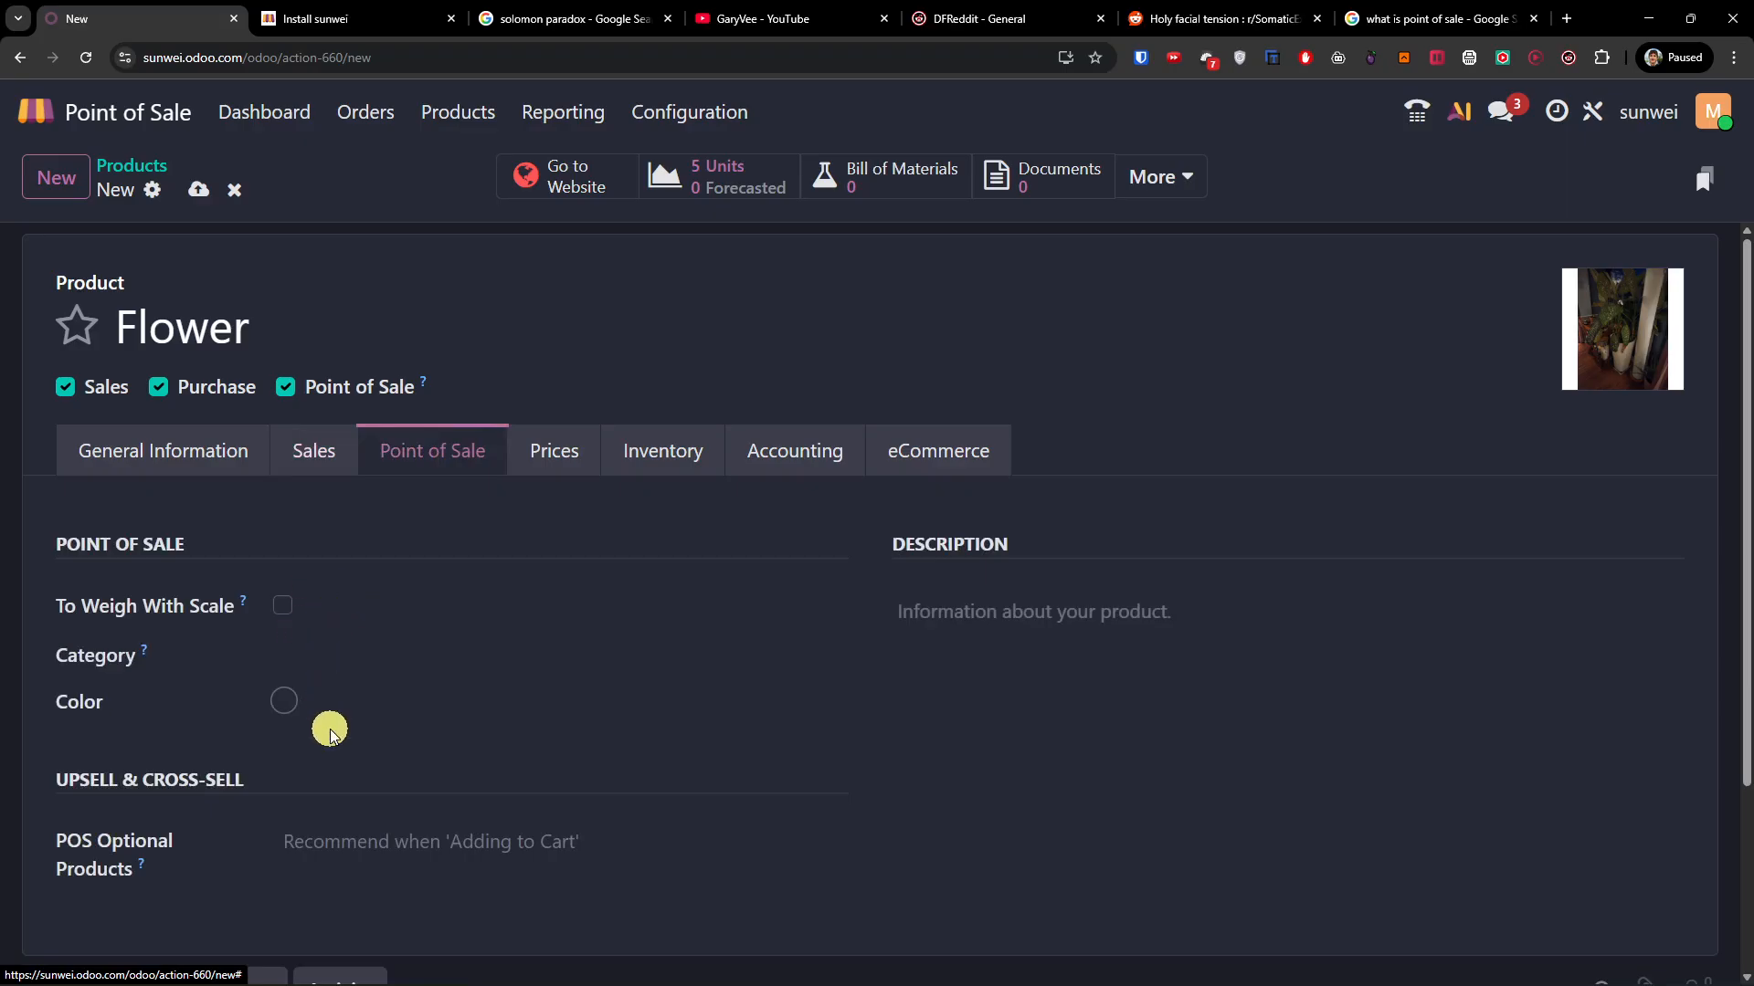
left_click(575, 454)
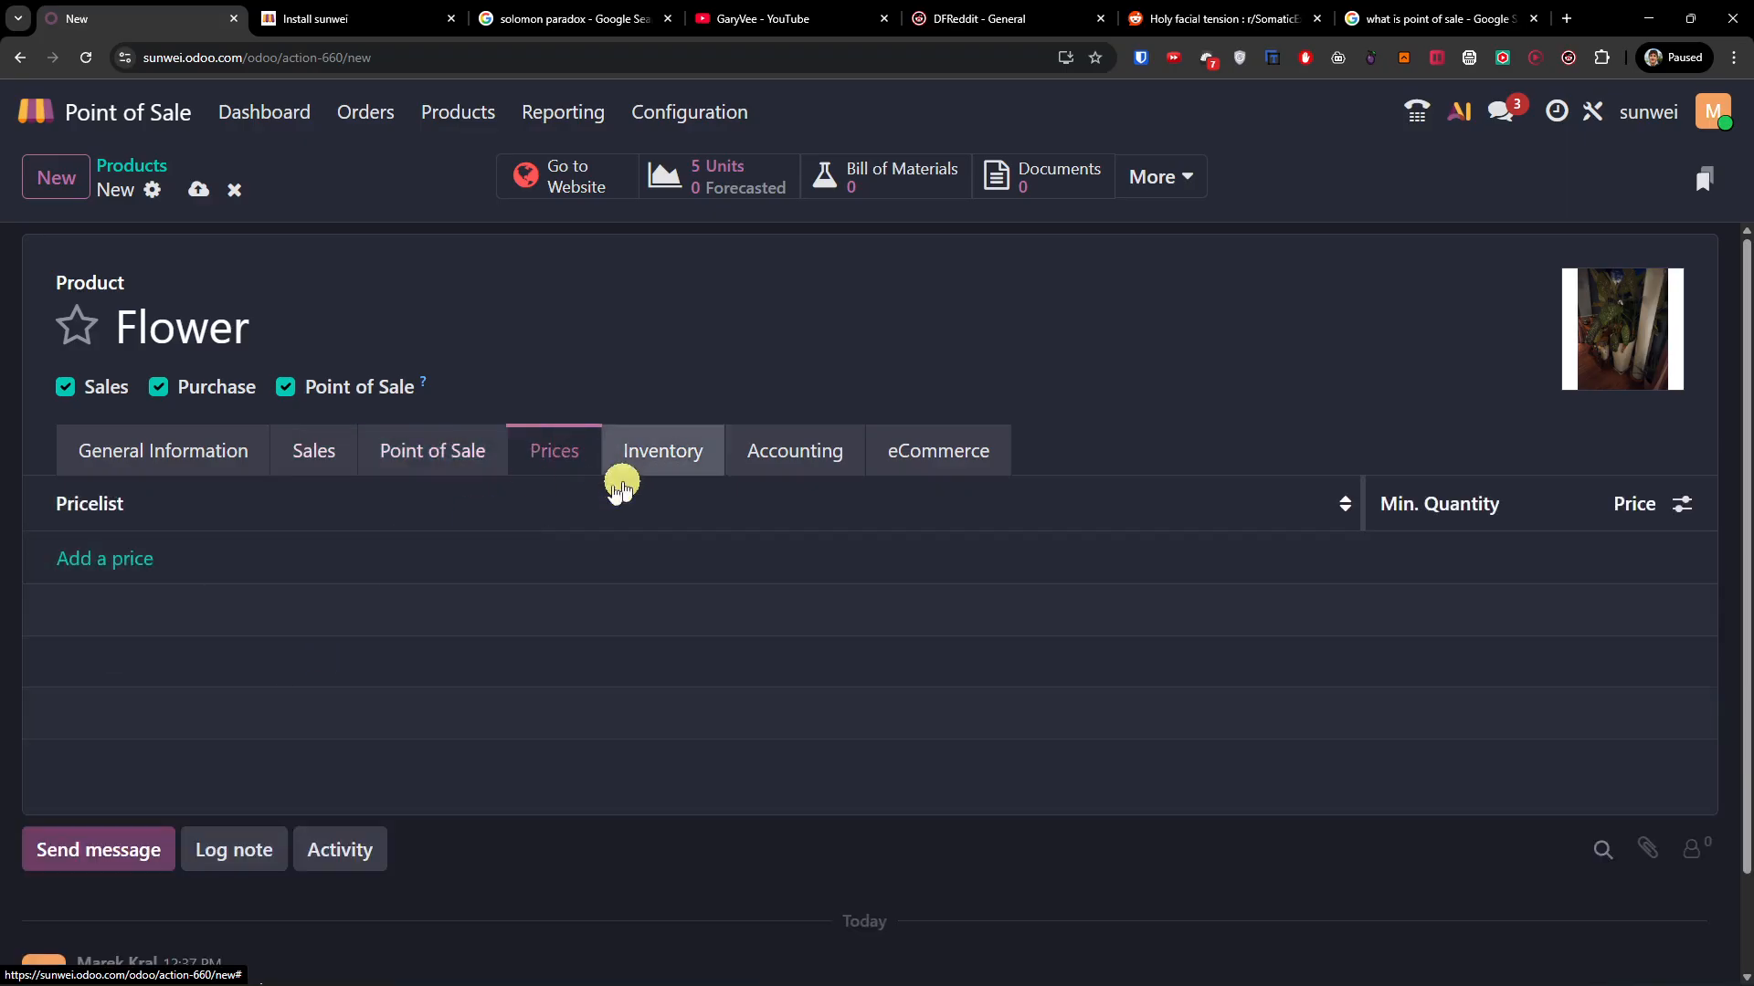
Step: Set the Flower product's weight to 1 kg in its inventory logistics details
left_click(649, 466)
left_click(345, 660)
type("1")
left_click(1200, 730)
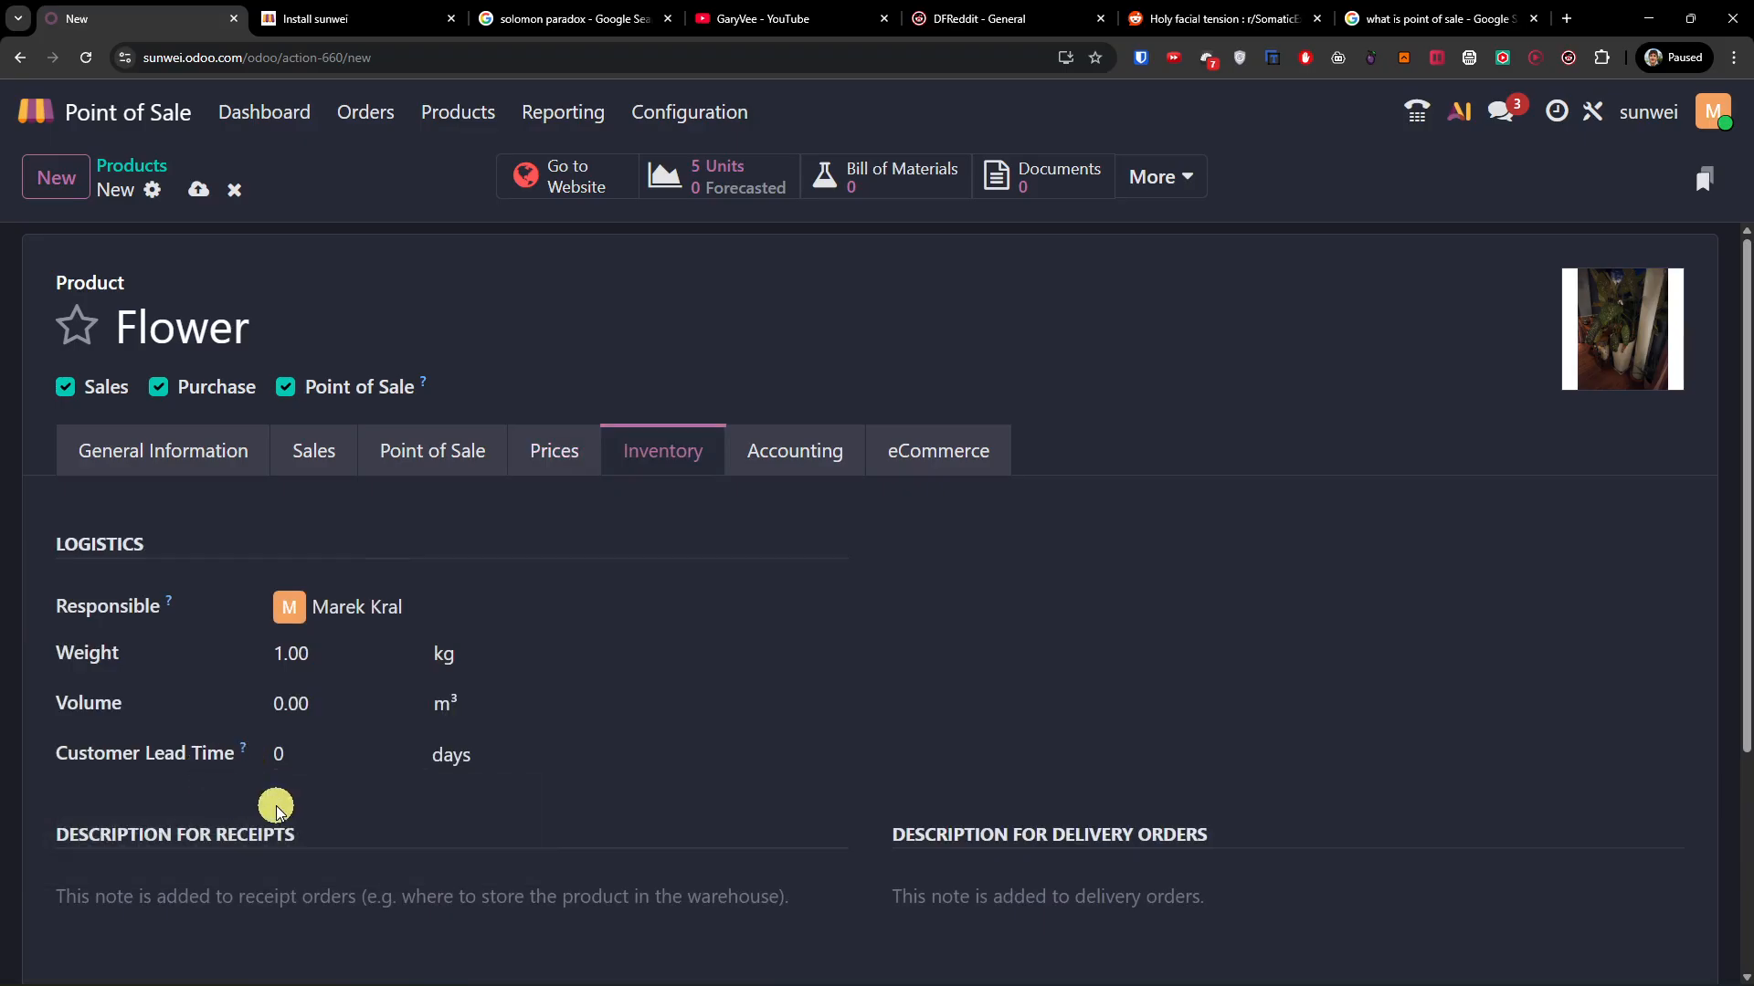
Step: Enable Show Available Qty in the Flower product's eCommerce settings and return to the Point of Sale product list
scroll(283, 802, "down", 2)
left_click(794, 299)
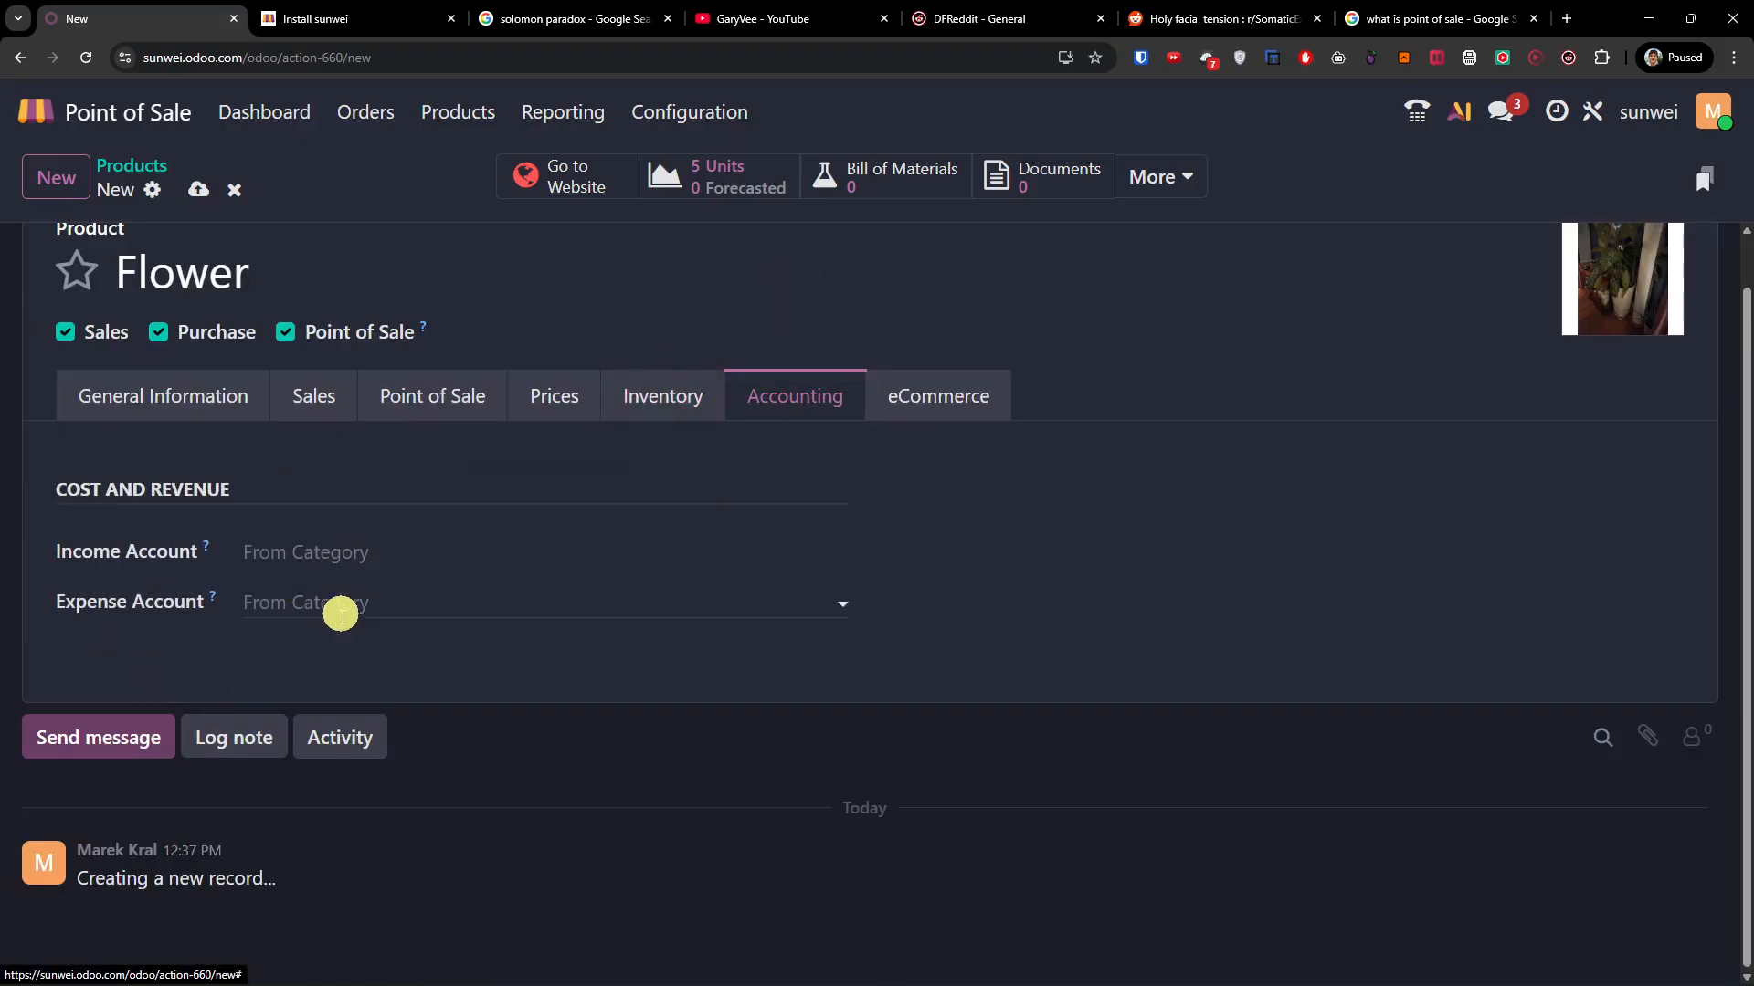
left_click(982, 404)
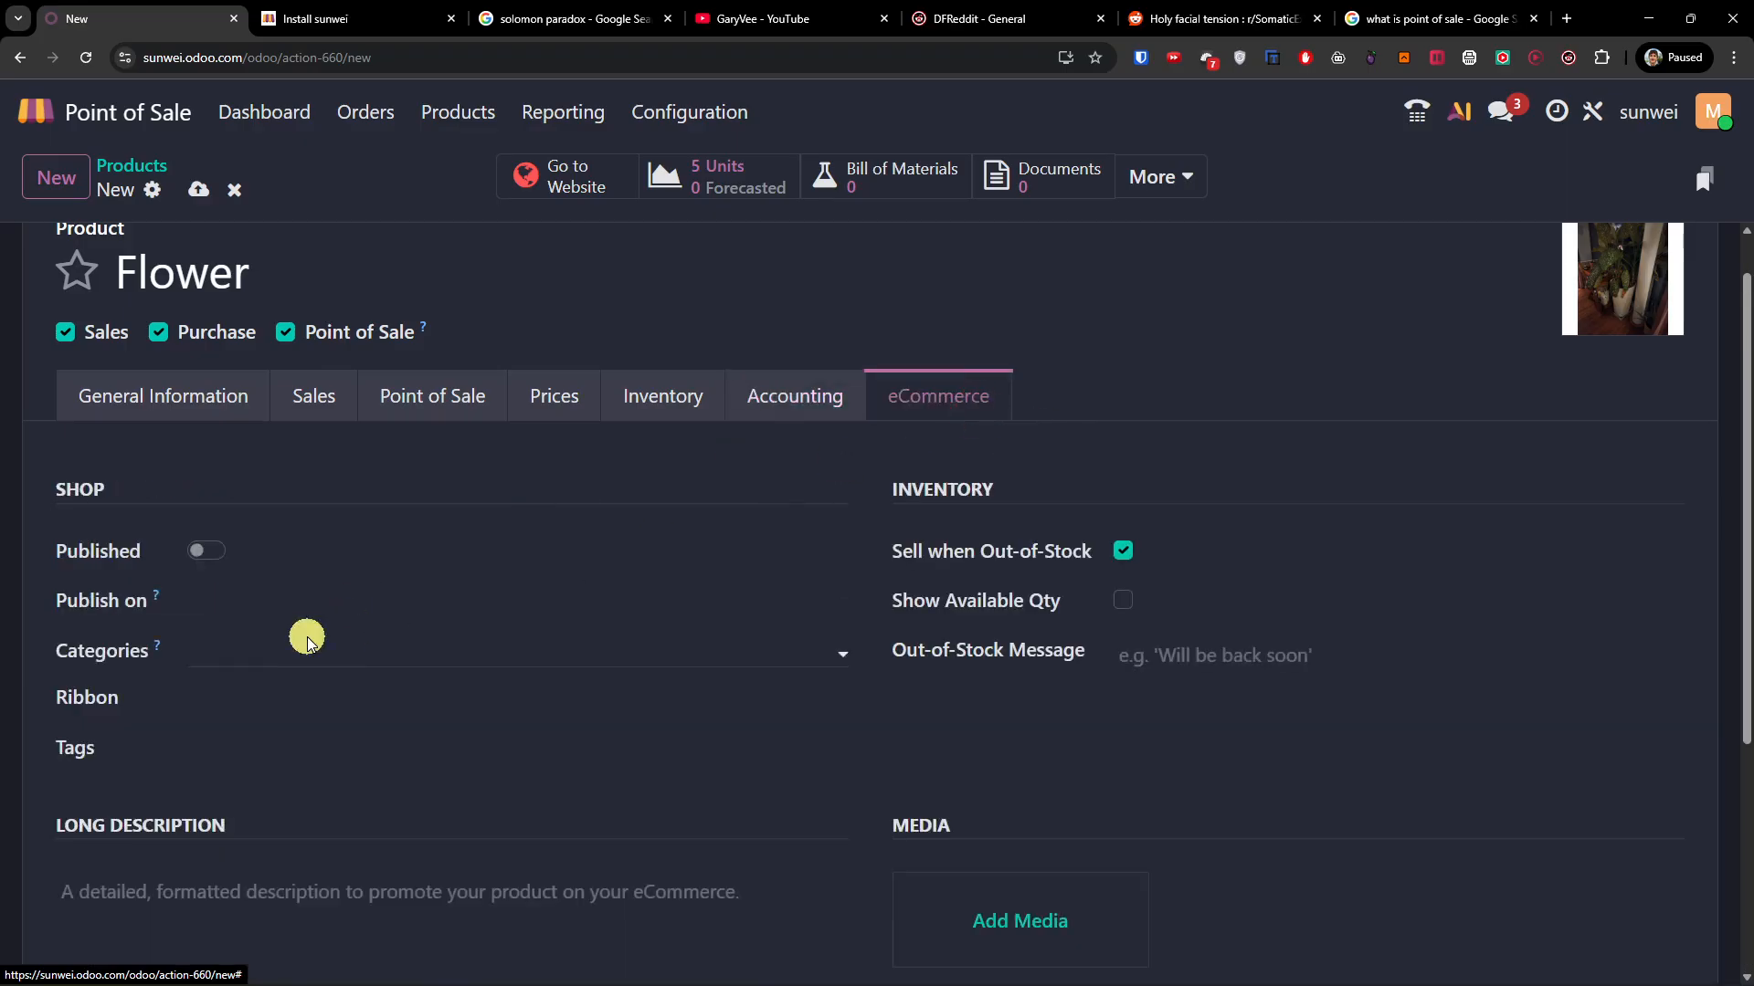
left_click(213, 555)
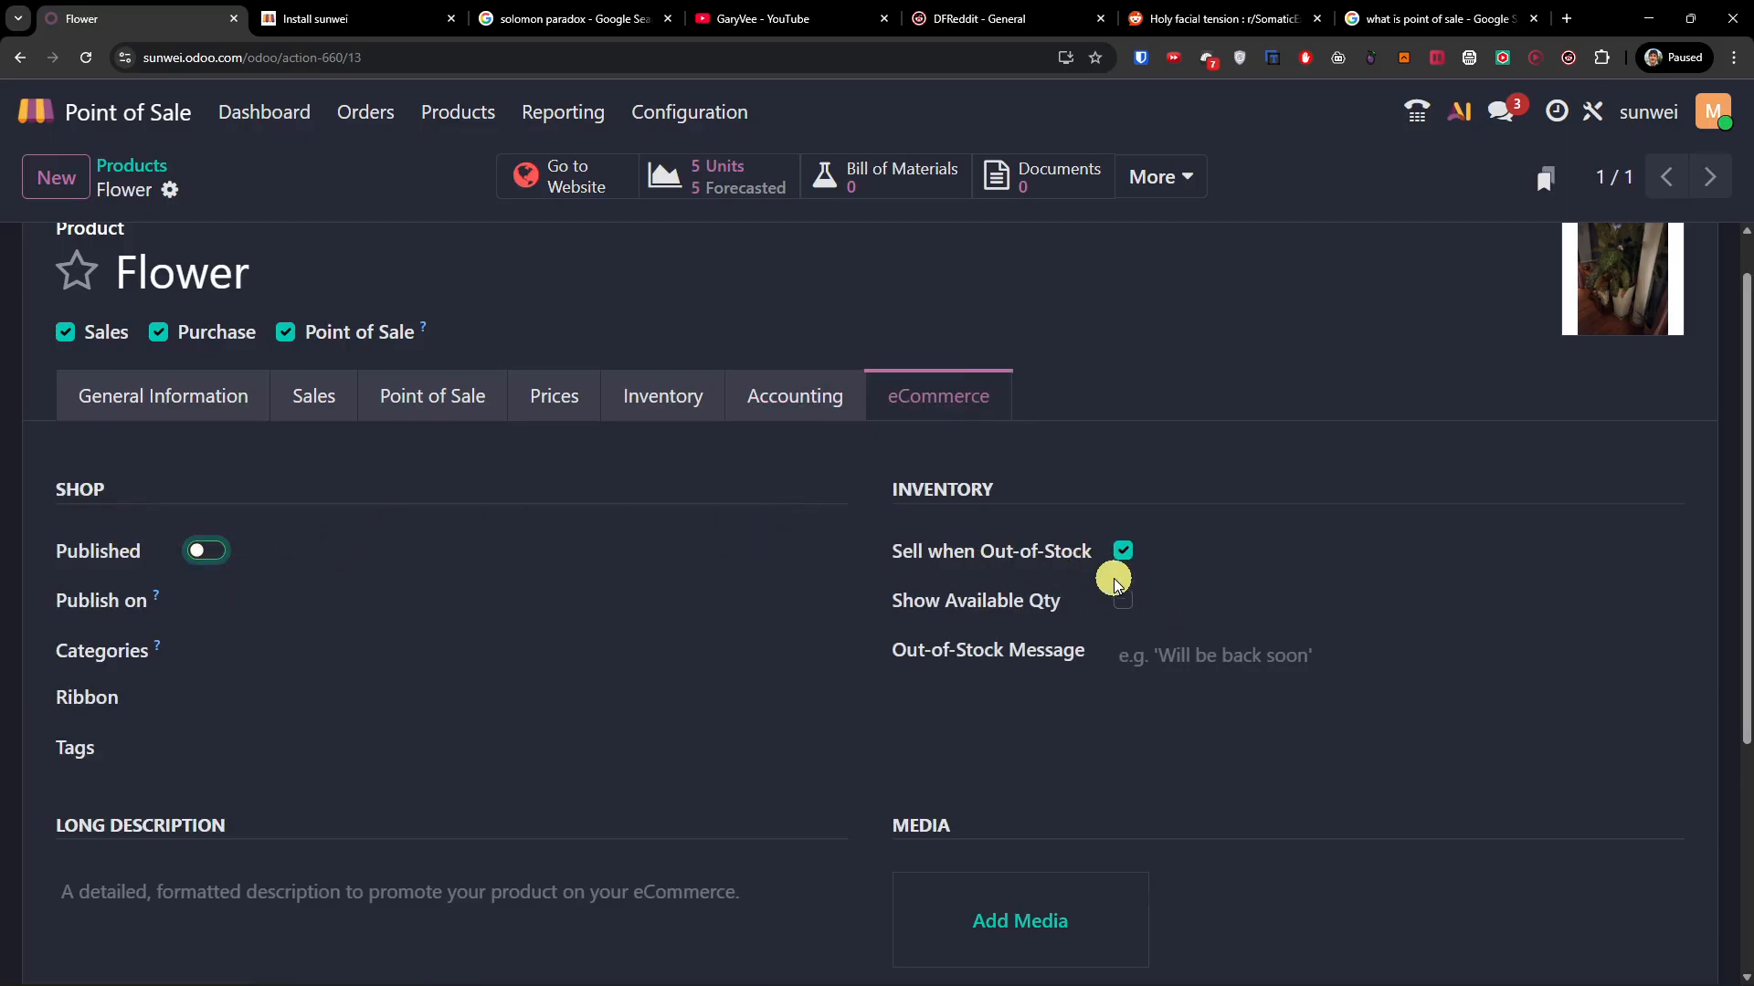
left_click(1129, 602)
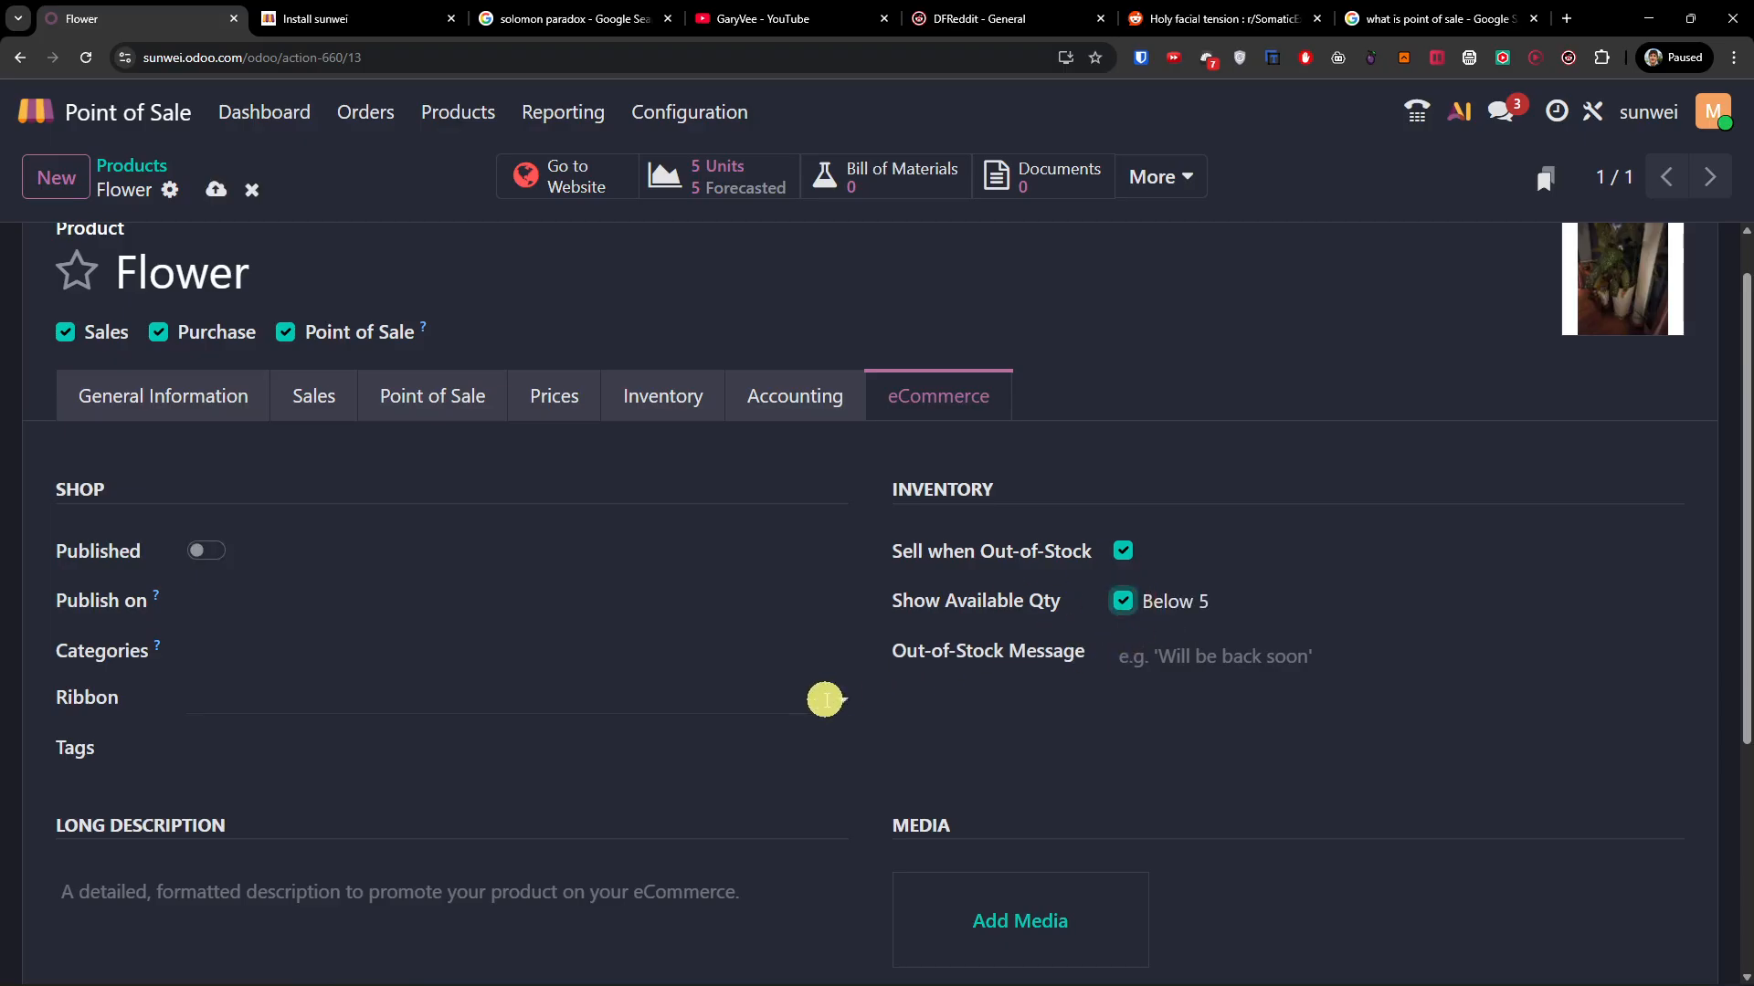
scroll(824, 701, "up", 1)
scroll(825, 701, "down", 5)
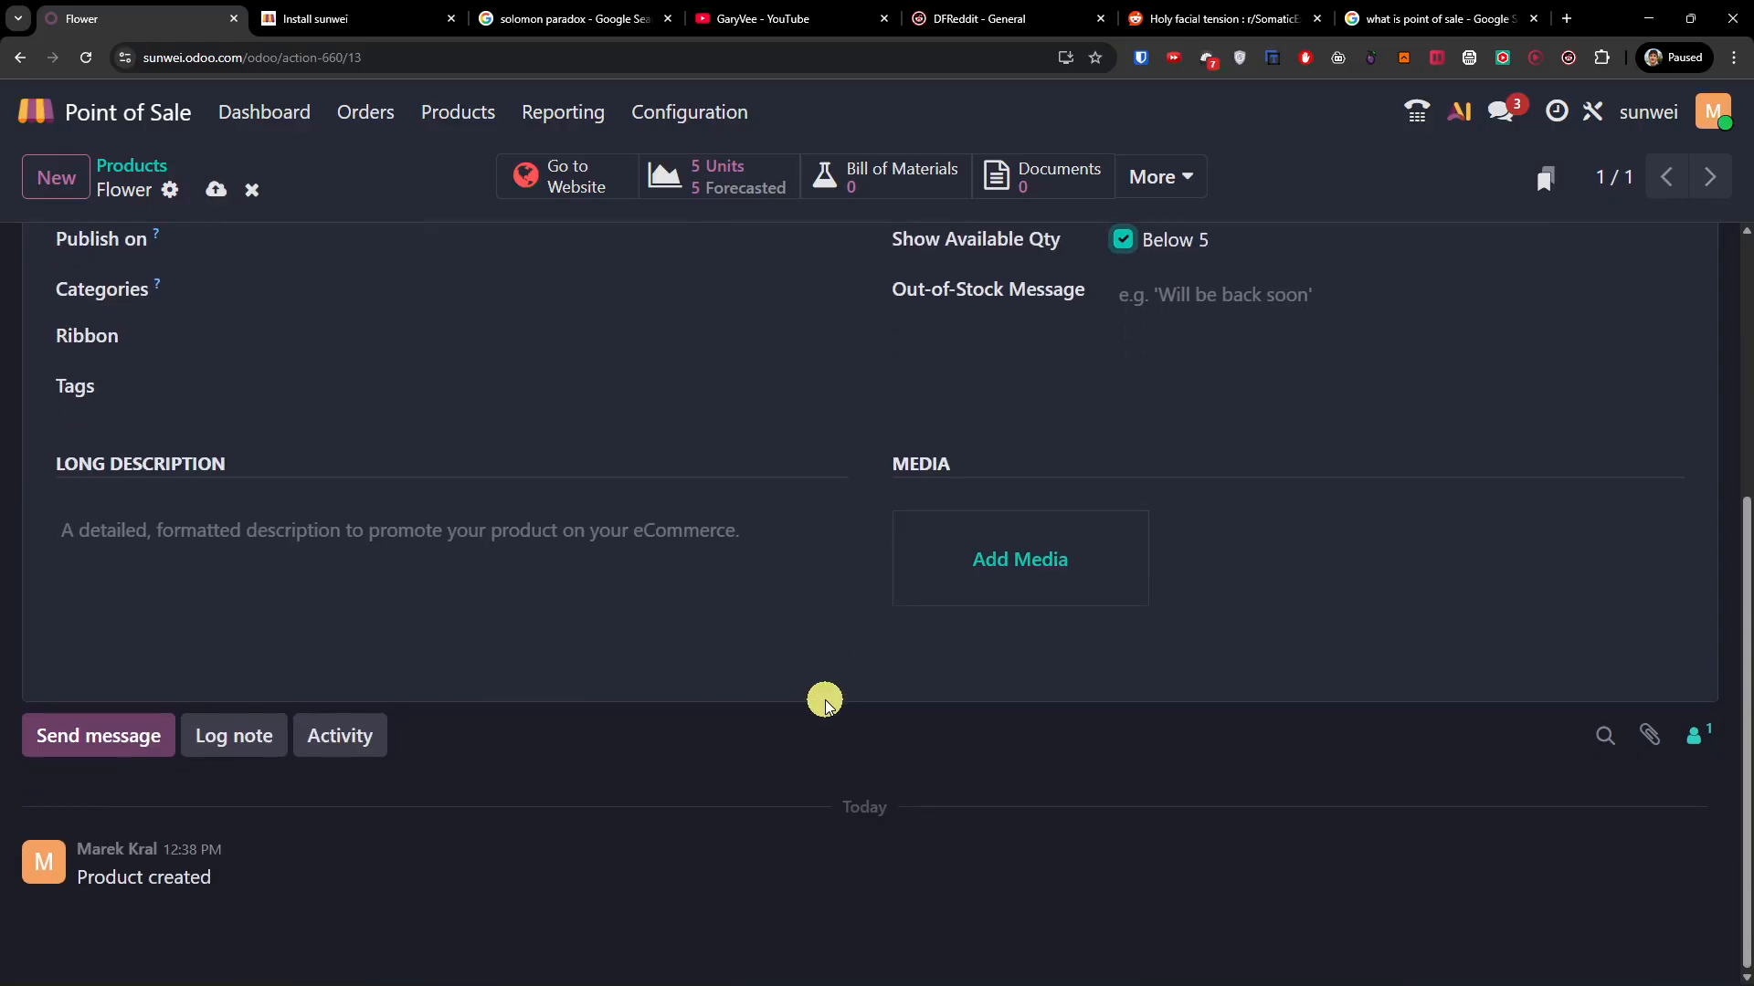
scroll(587, 713, "up", 5)
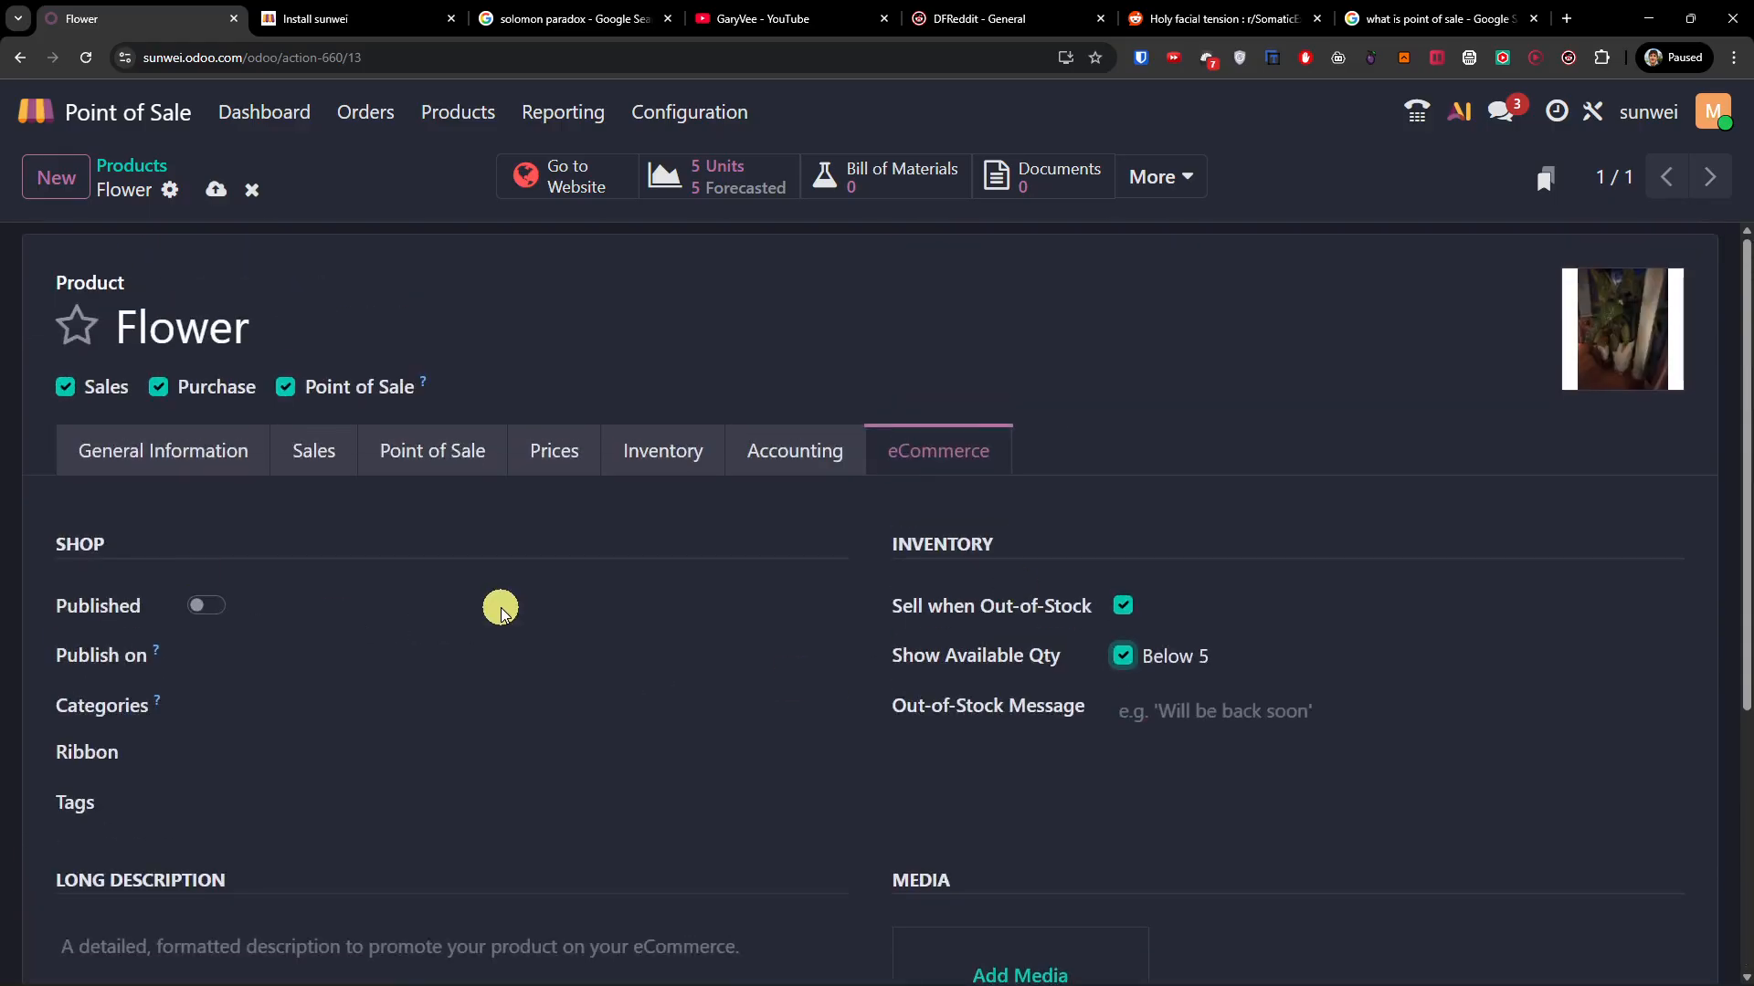
left_click(431, 121)
left_click(450, 163)
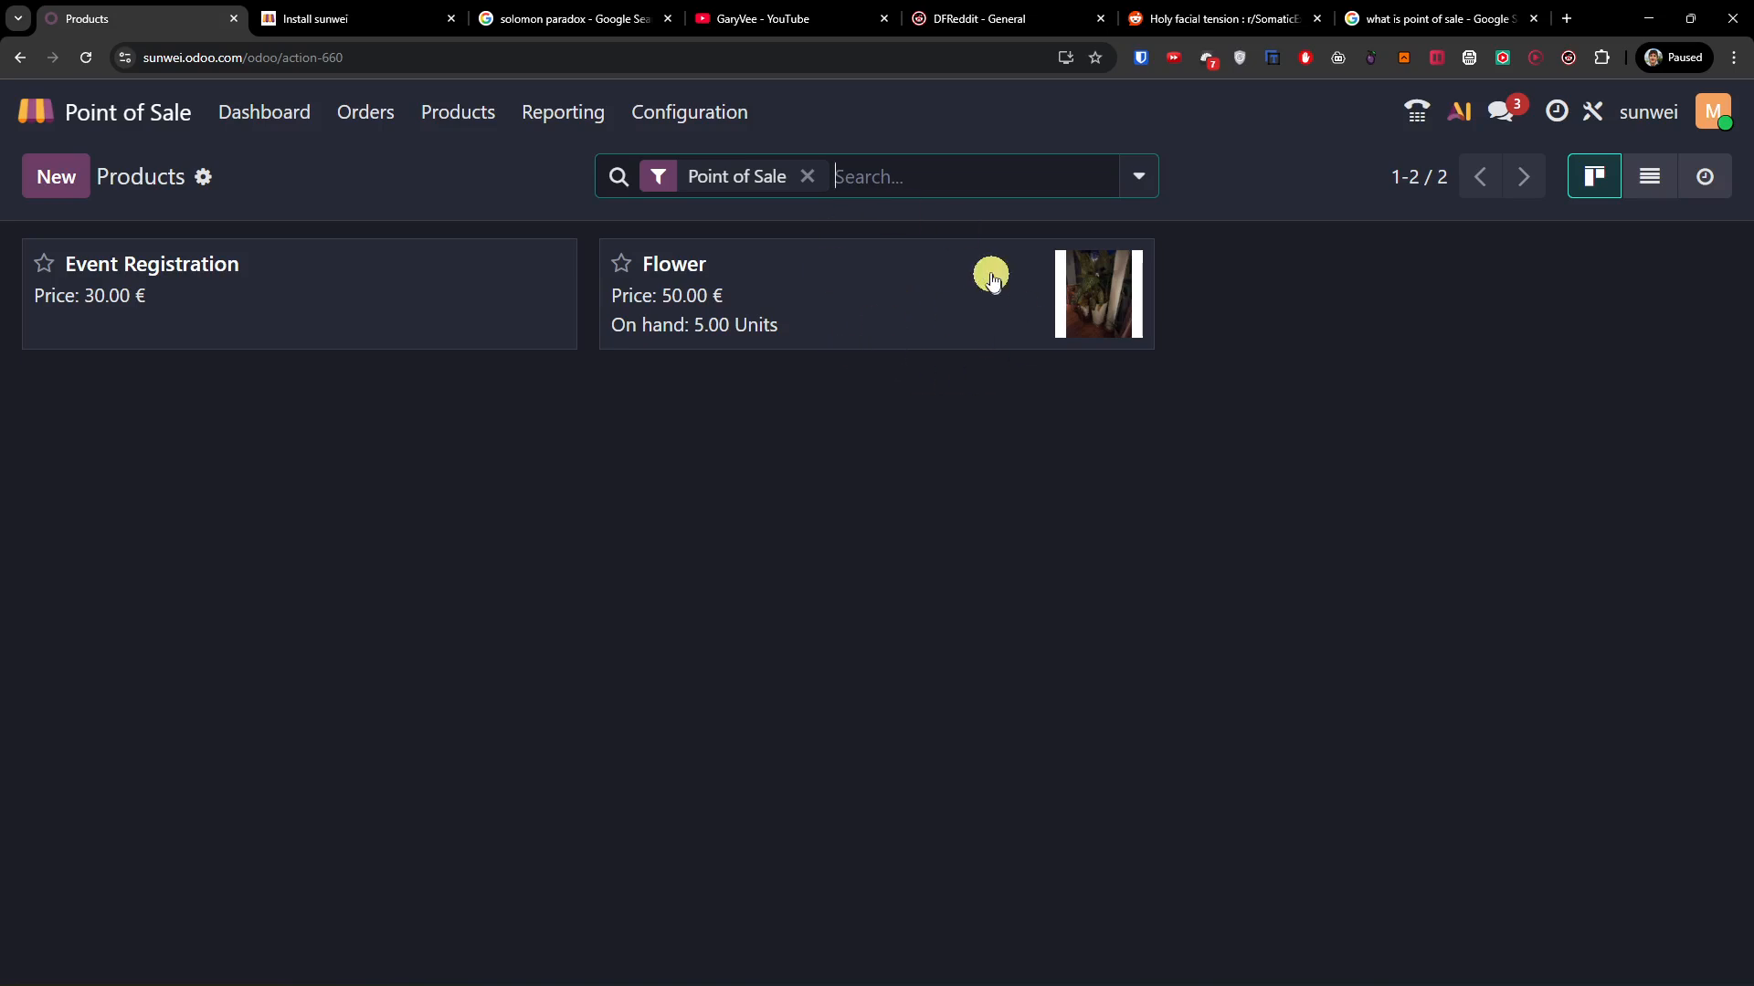
Step: Open a new combo choice form and examine which products can be chosen as its options
left_click(365, 111)
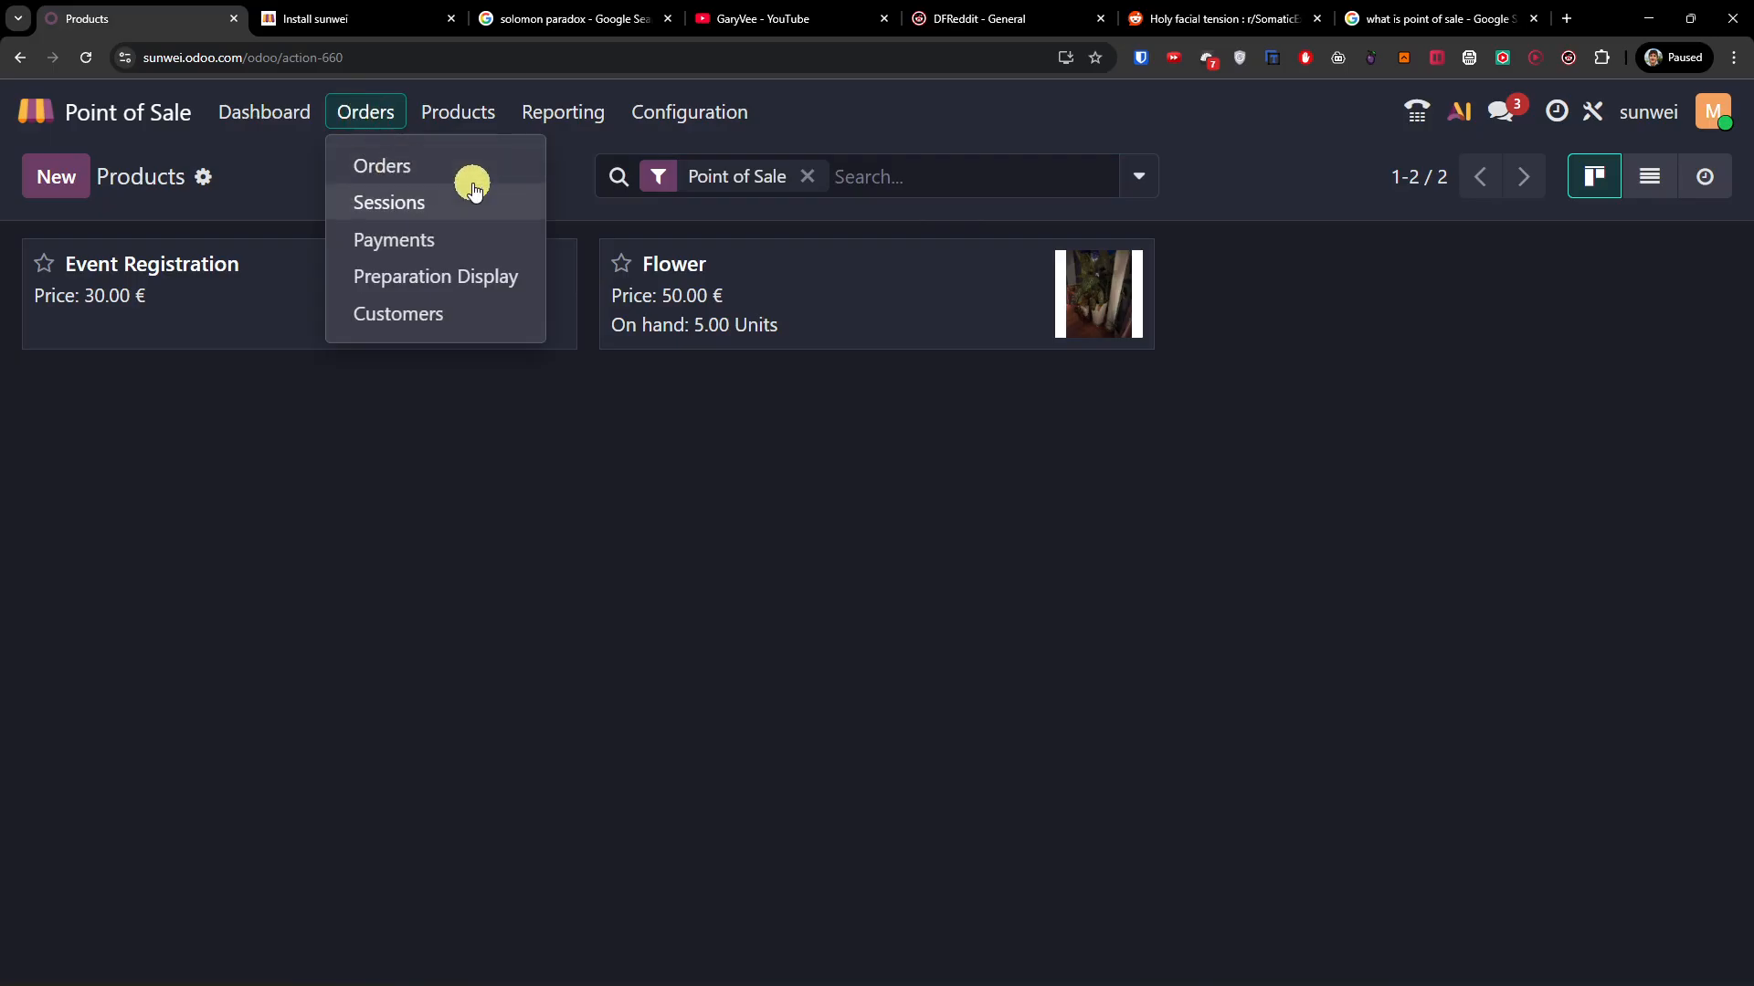
left_click(464, 114)
mouse_move(376, 119)
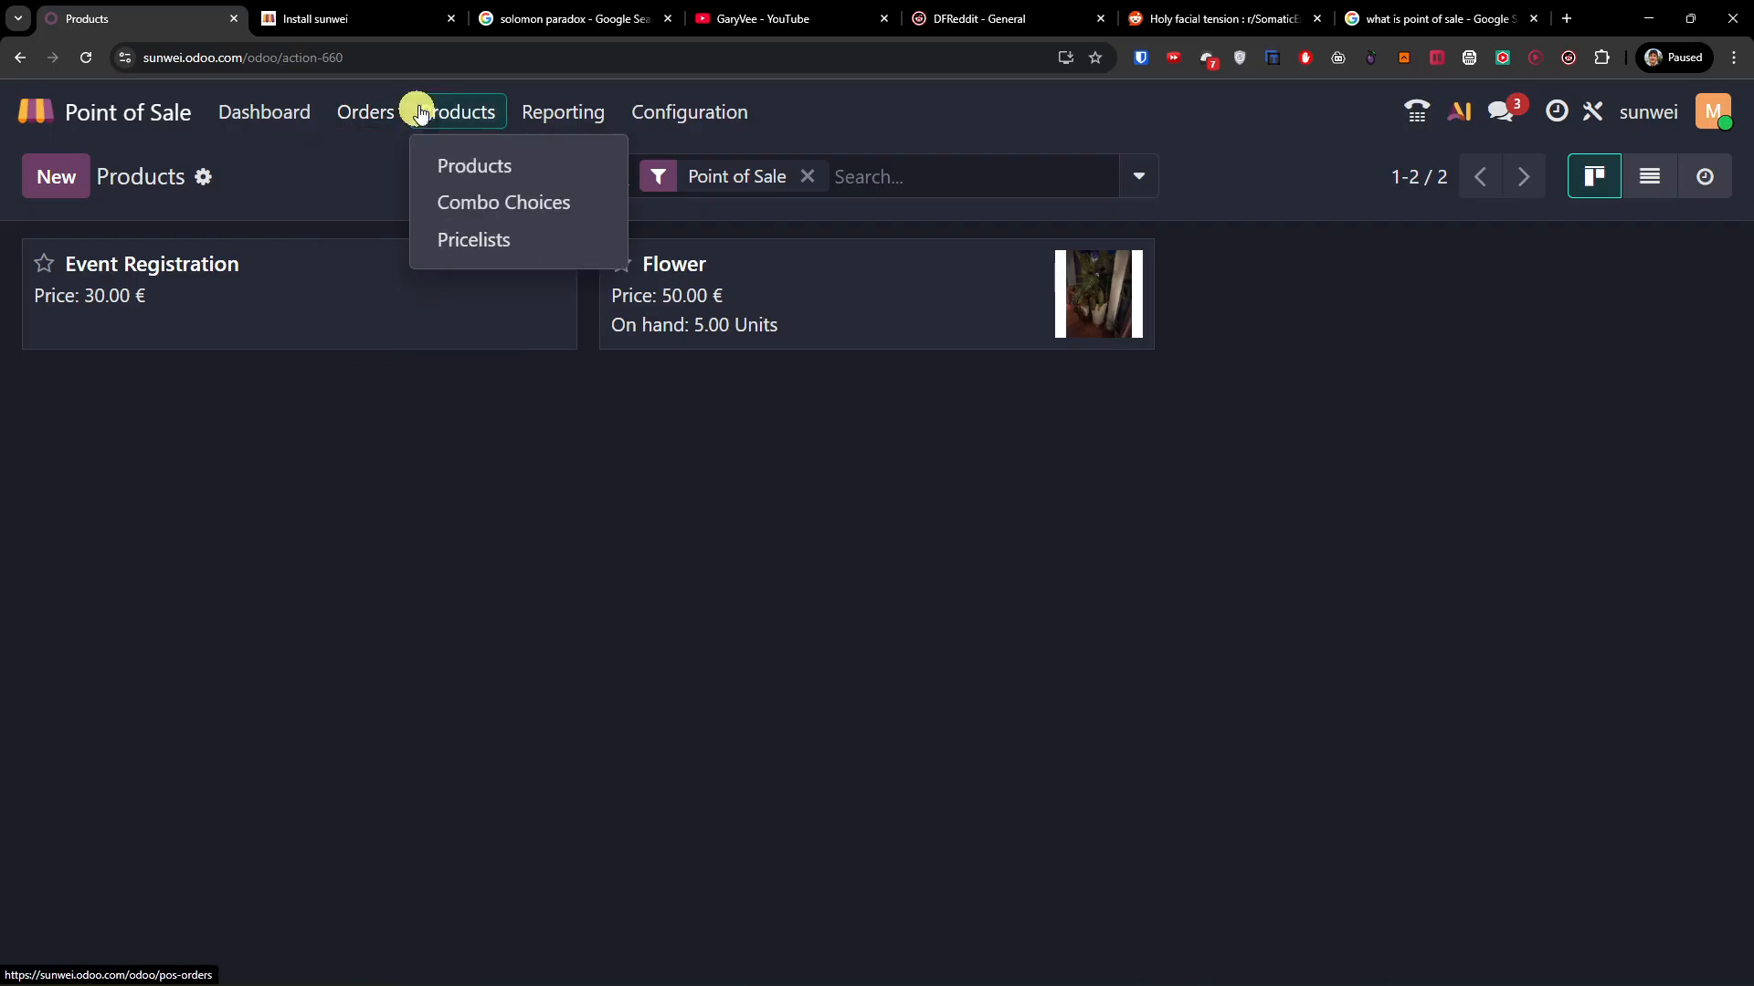
left_click(473, 213)
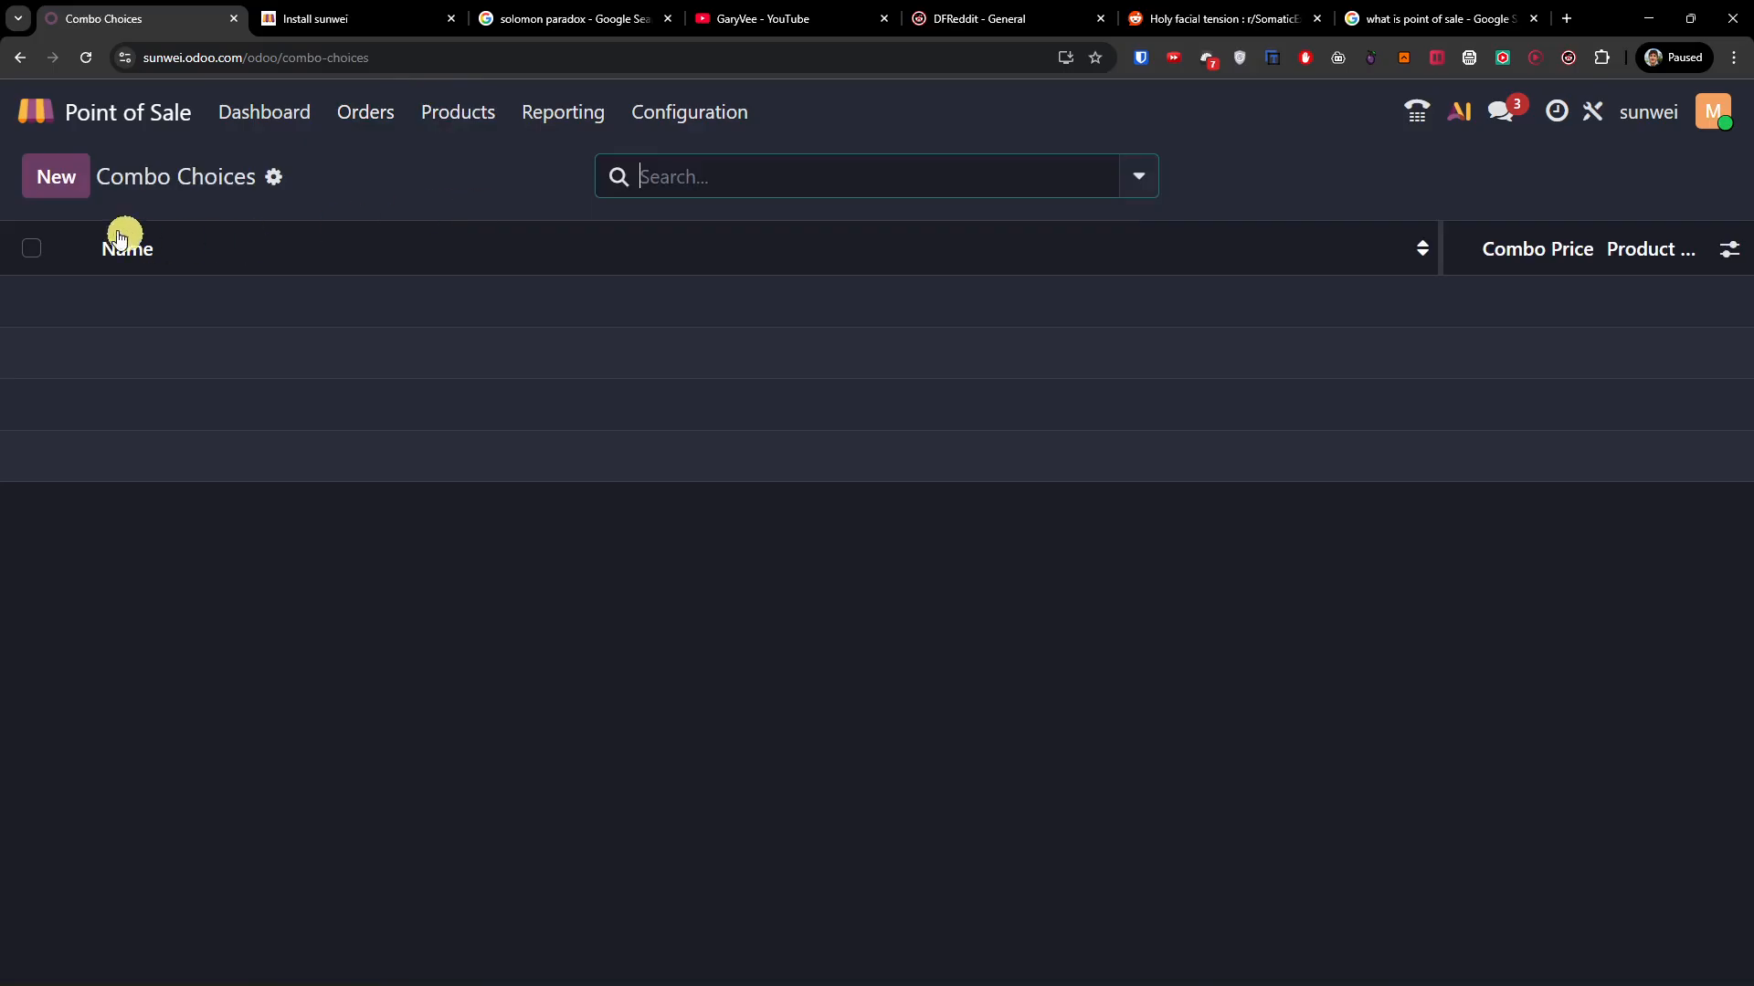
left_click(55, 186)
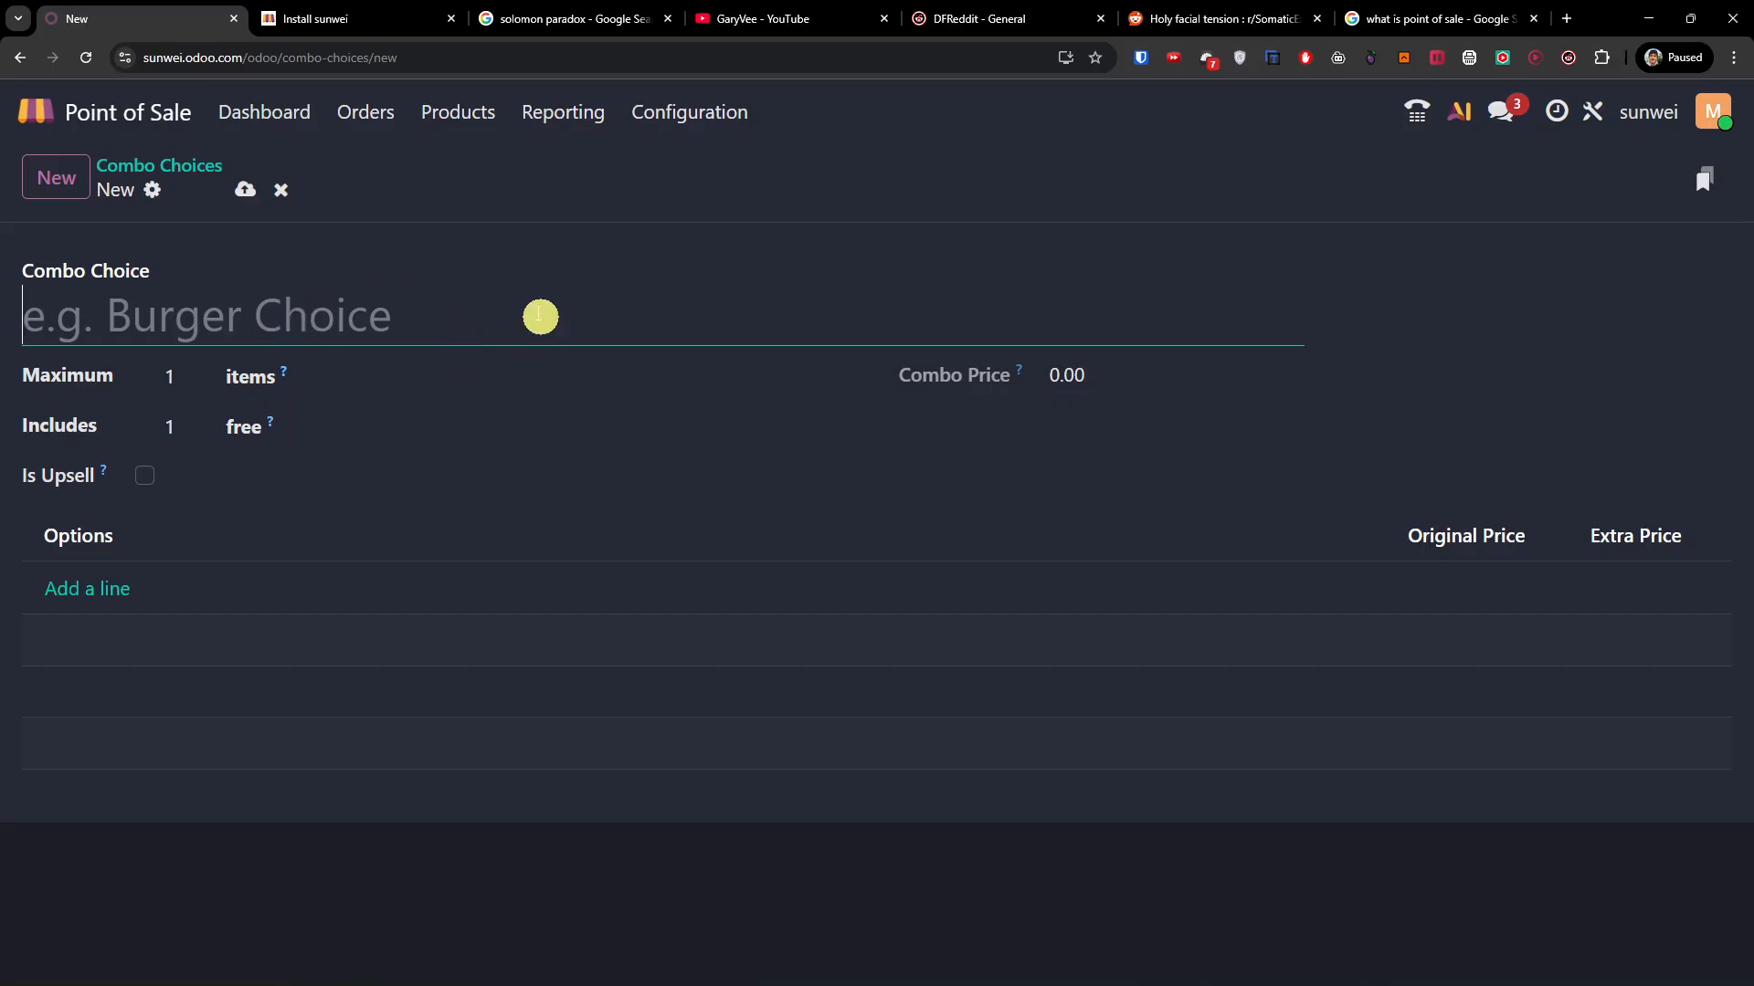
left_click(114, 586)
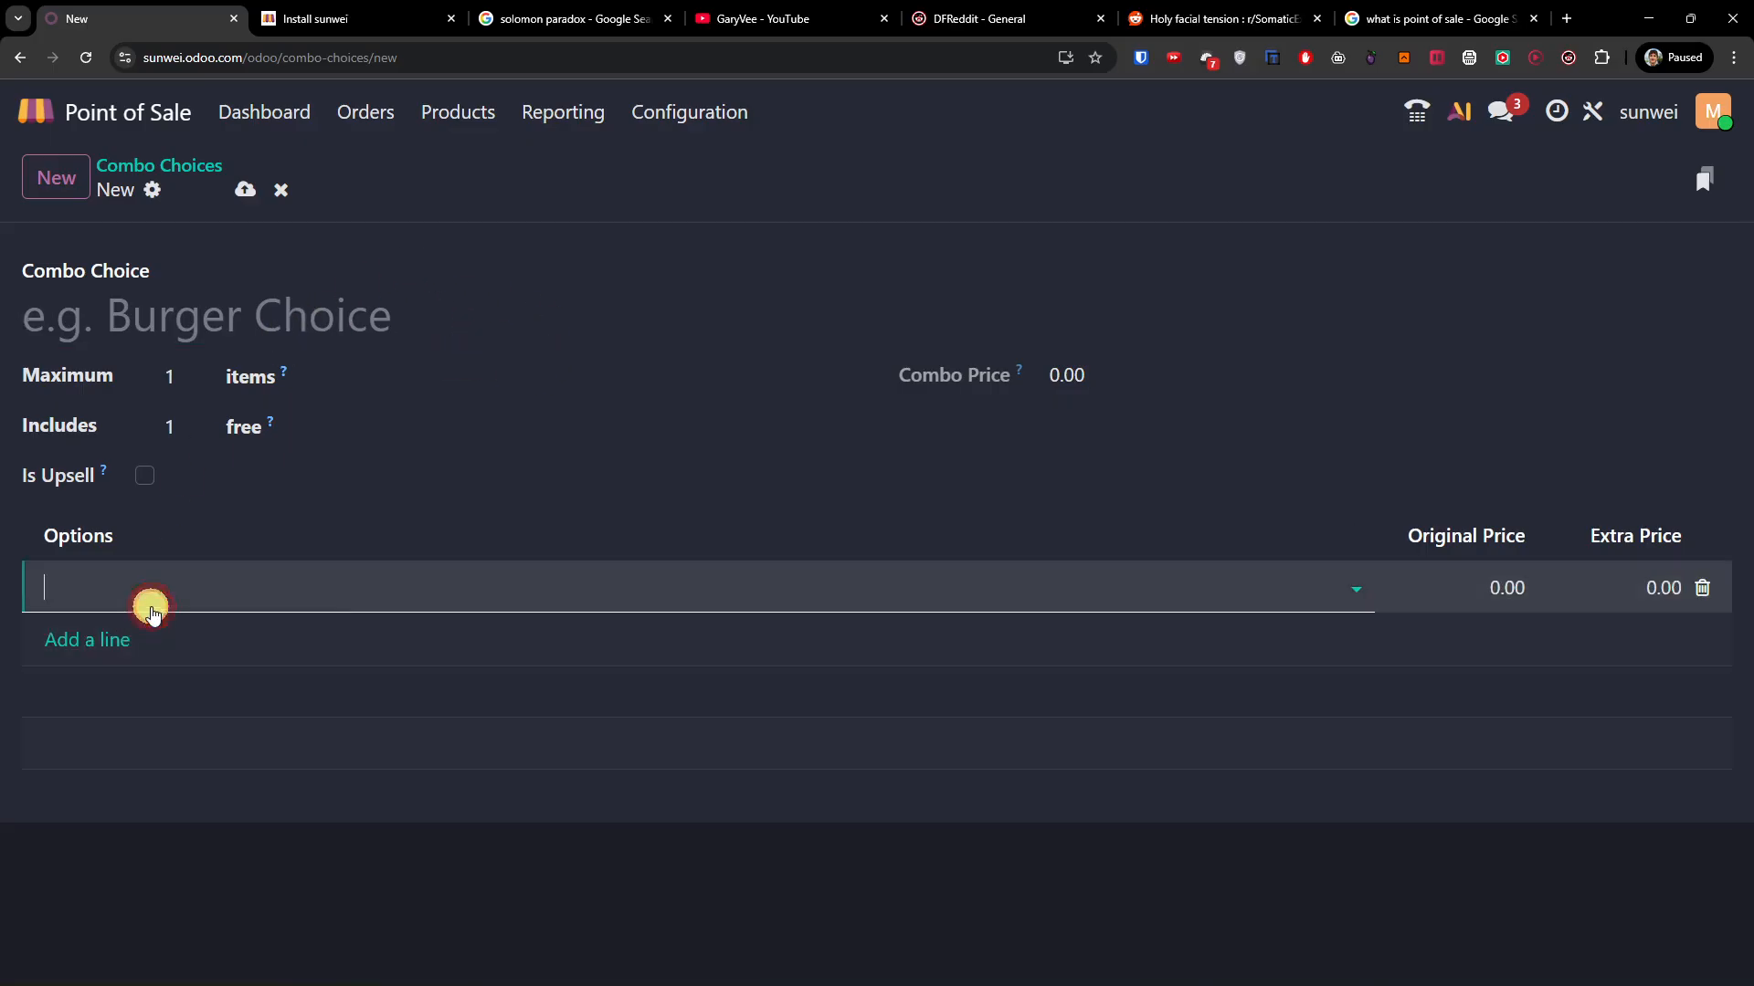
left_click(1357, 588)
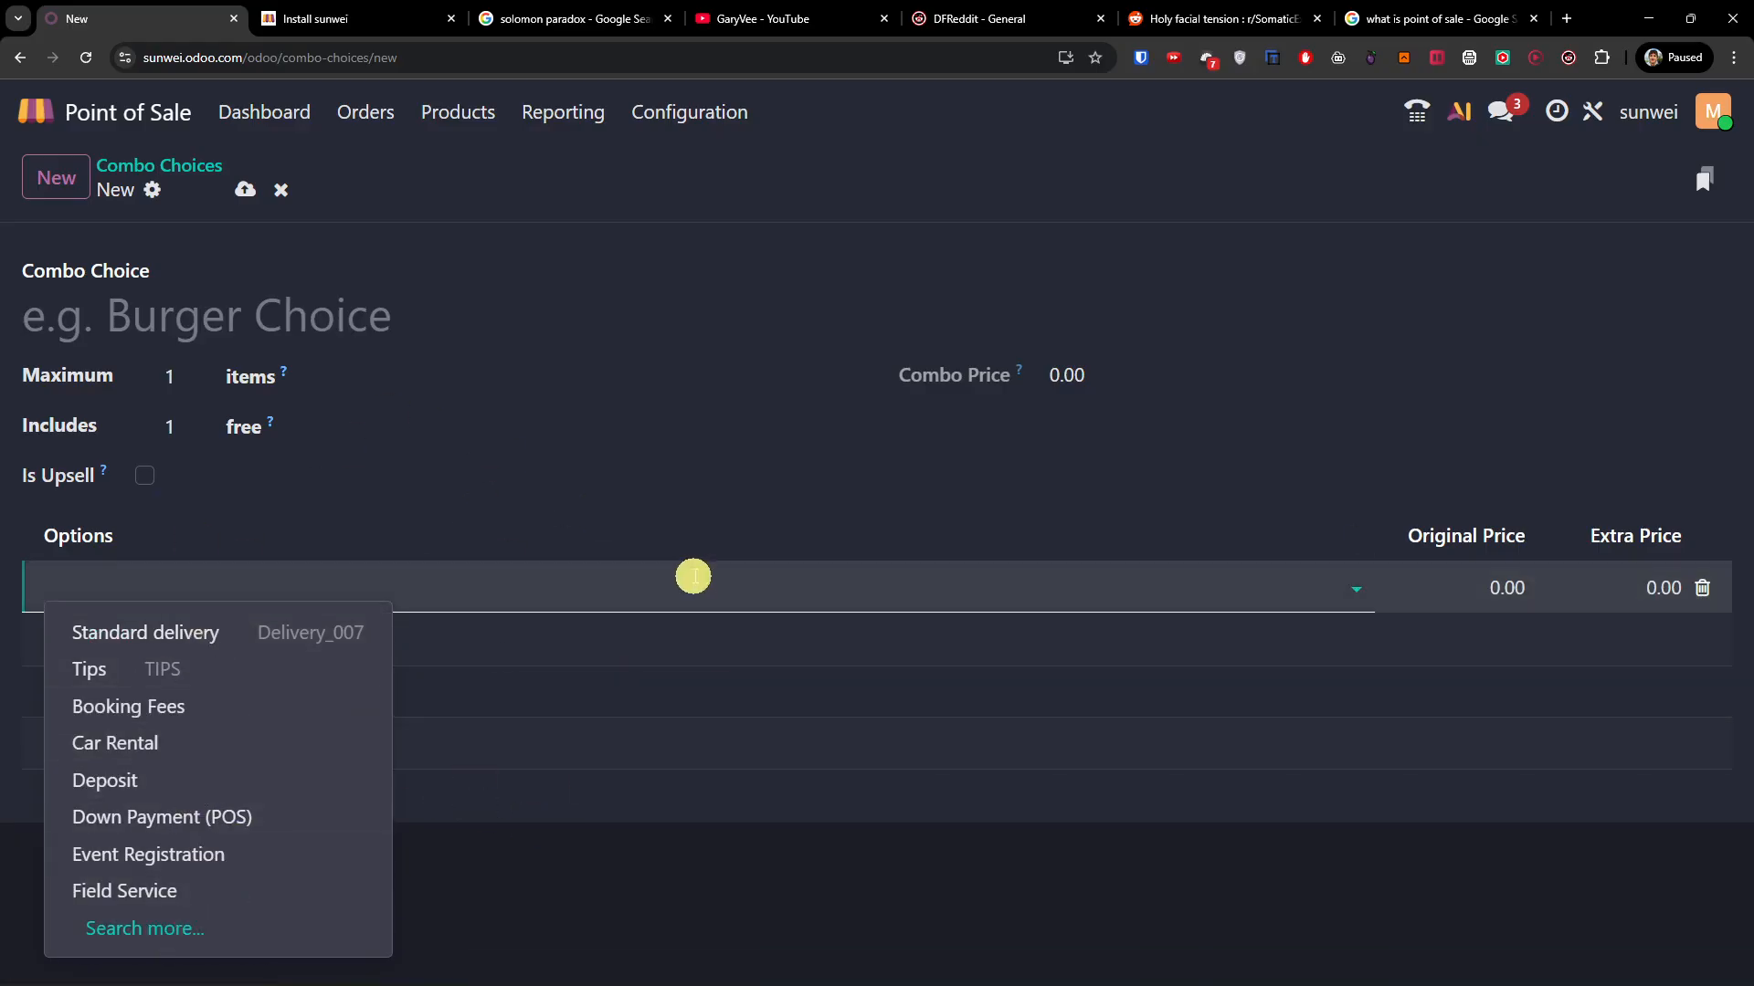
left_click(791, 501)
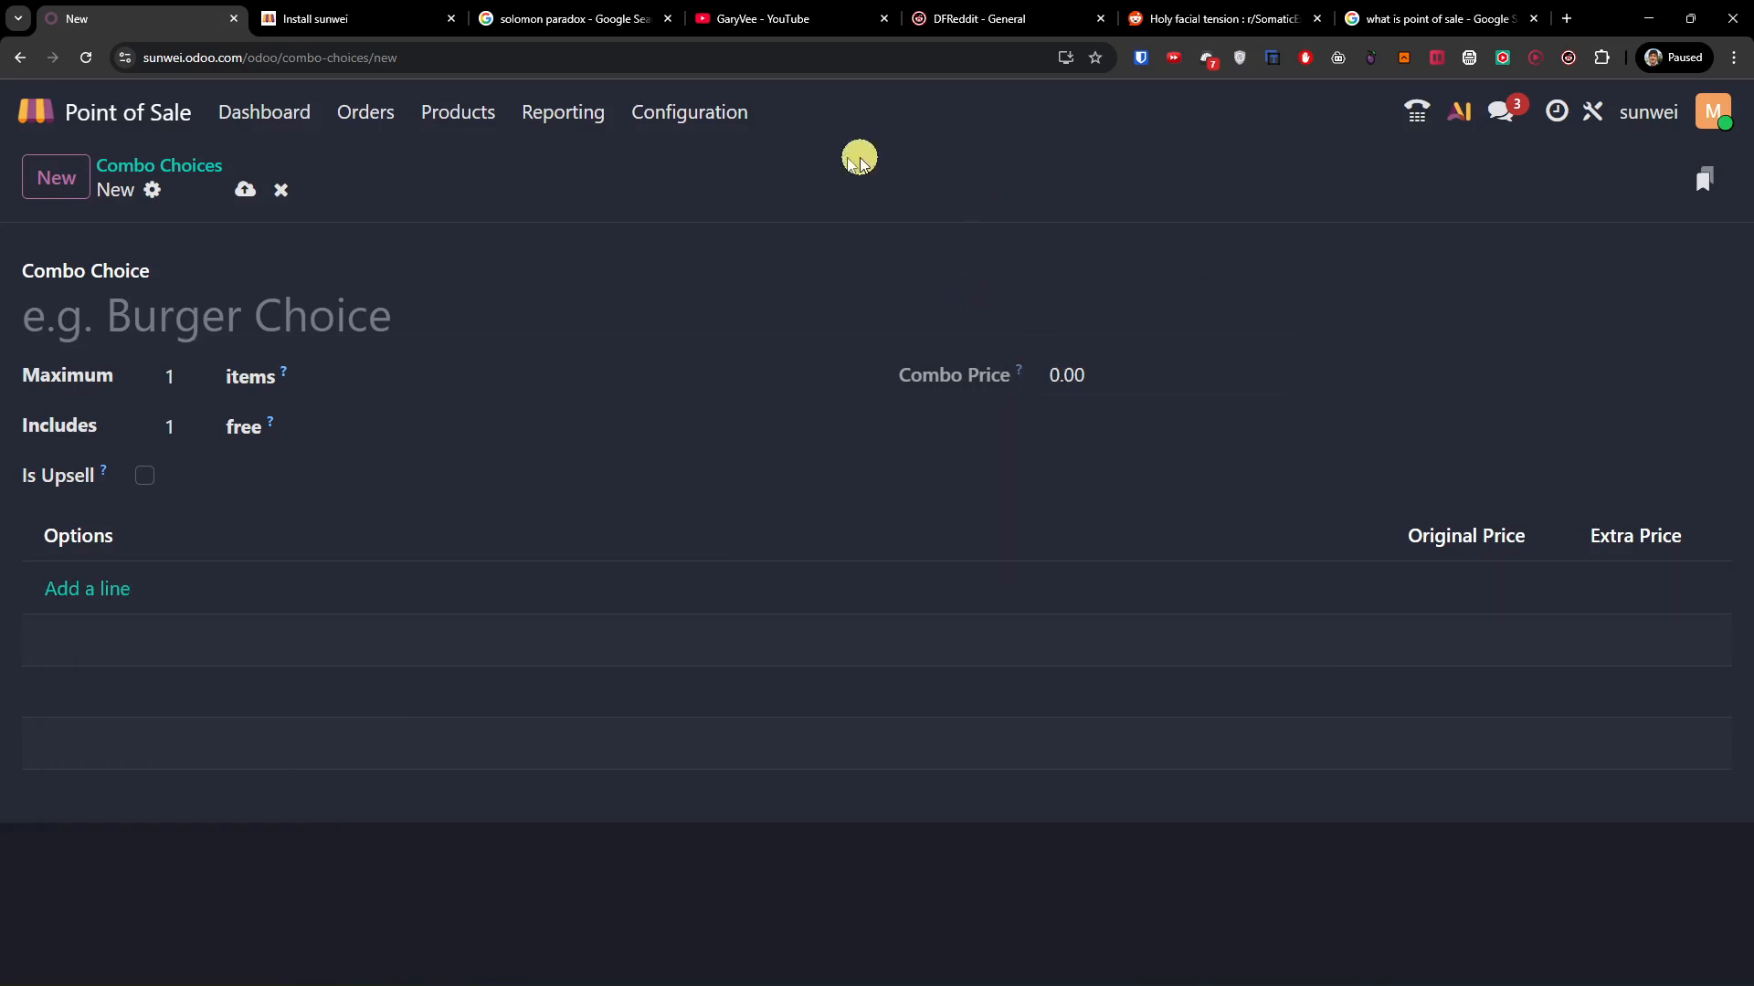
Step: Enter § as the combo choice's name and leave its form for the list of pricelists
left_click(489, 115)
left_click(472, 236)
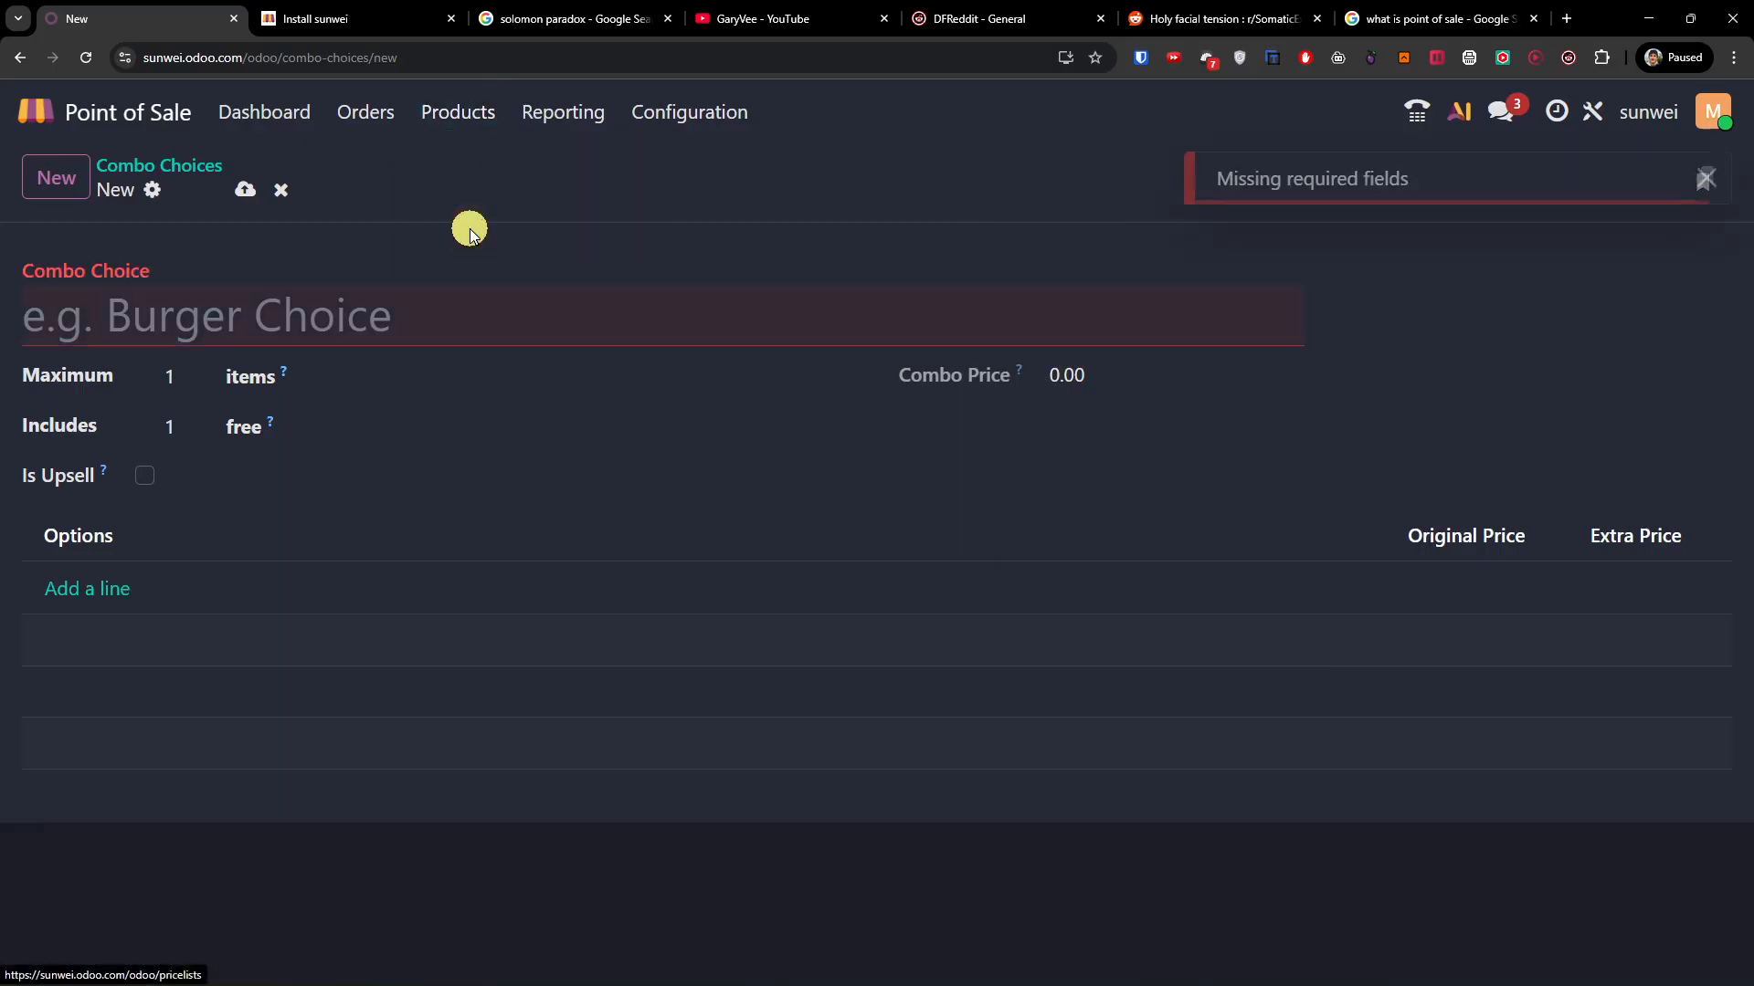
left_click(1705, 176)
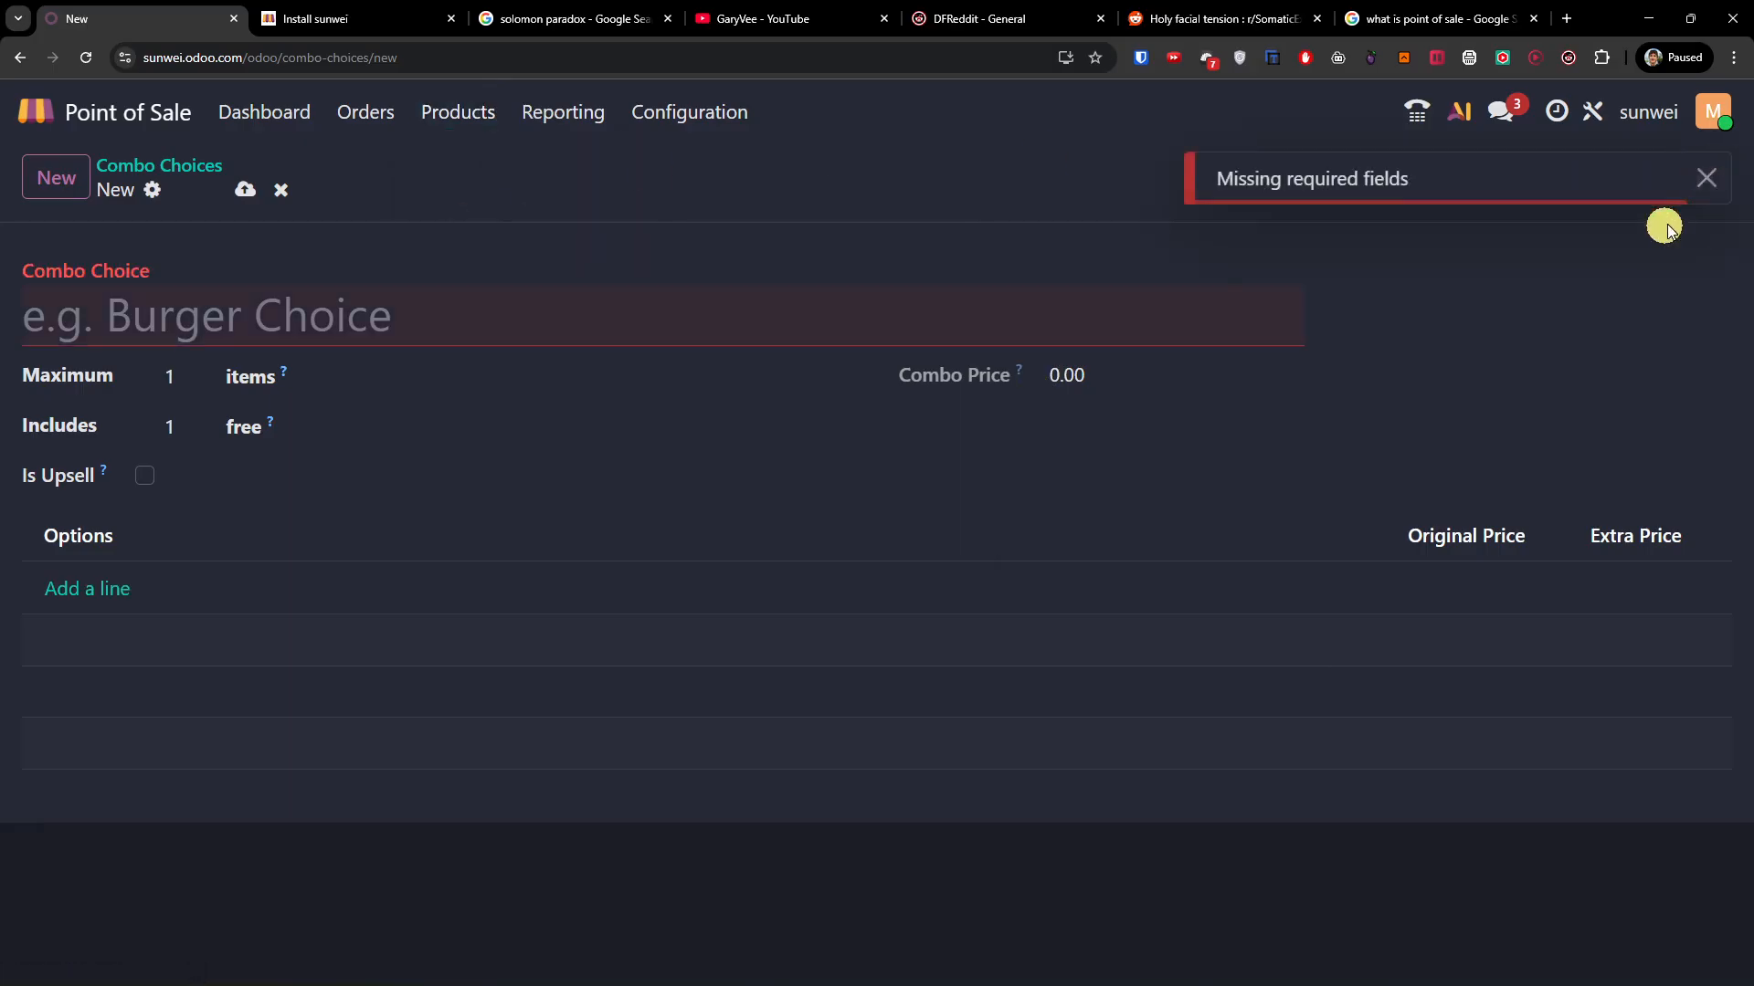
left_click(155, 301)
type("§")
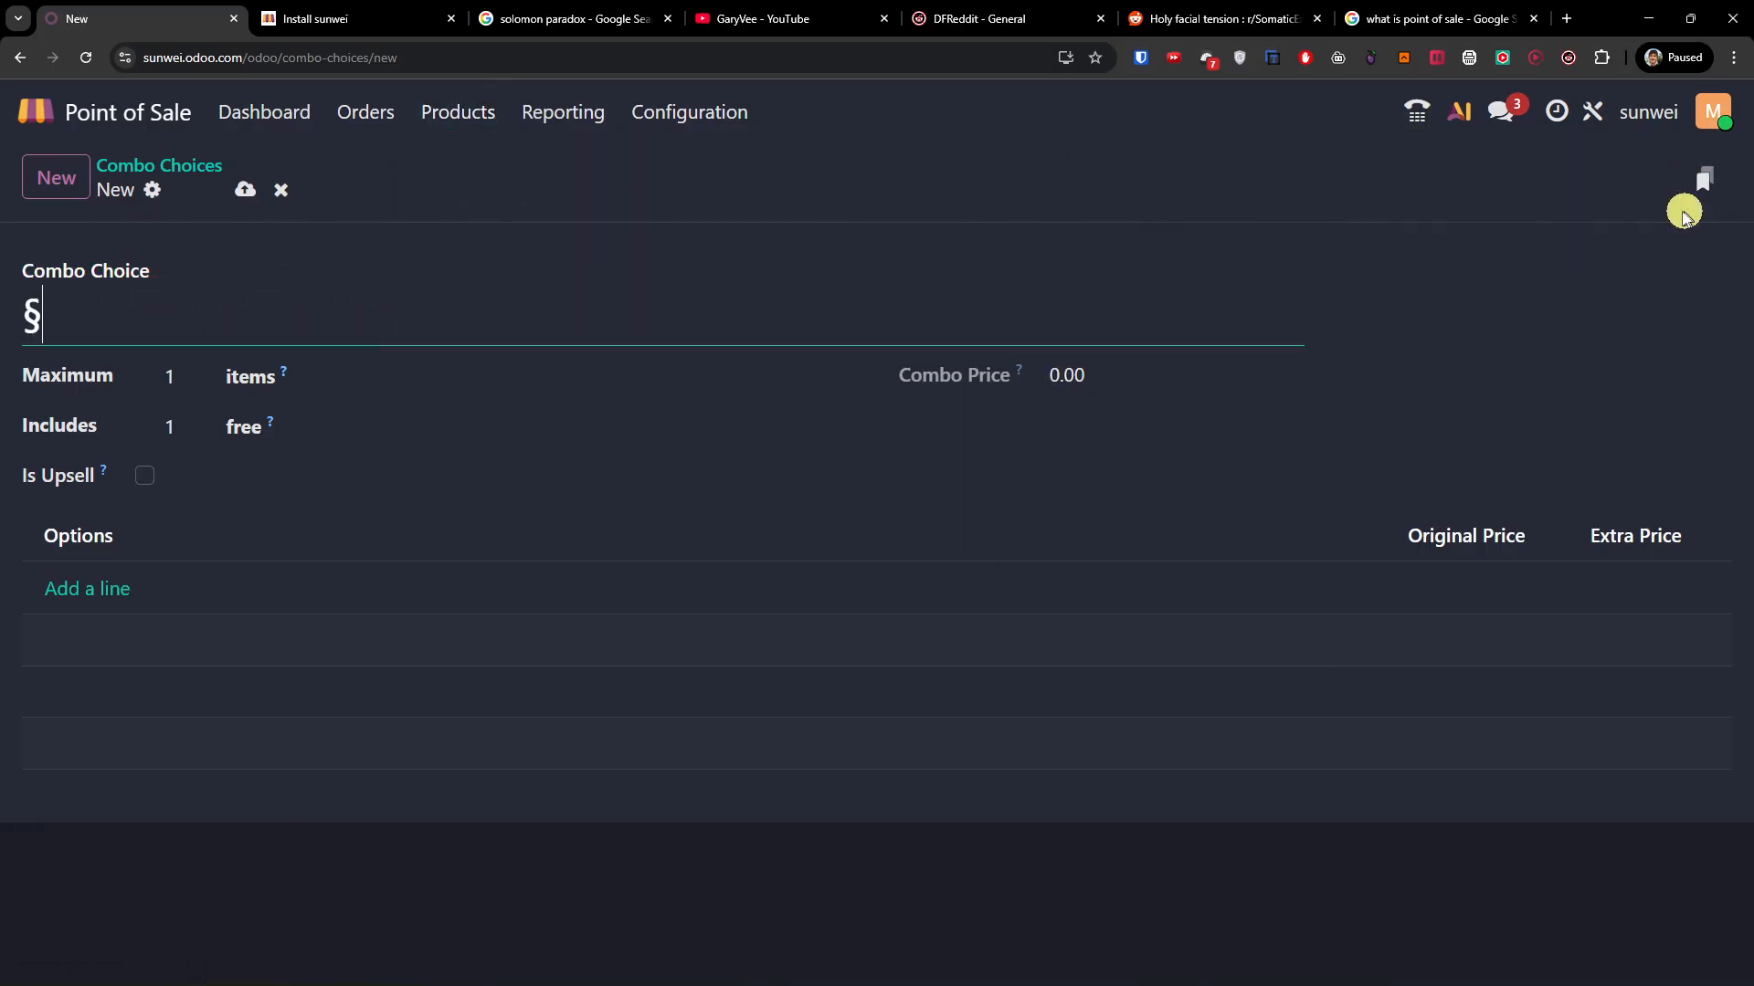
left_click(388, 111)
mouse_move(442, 94)
left_click(447, 228)
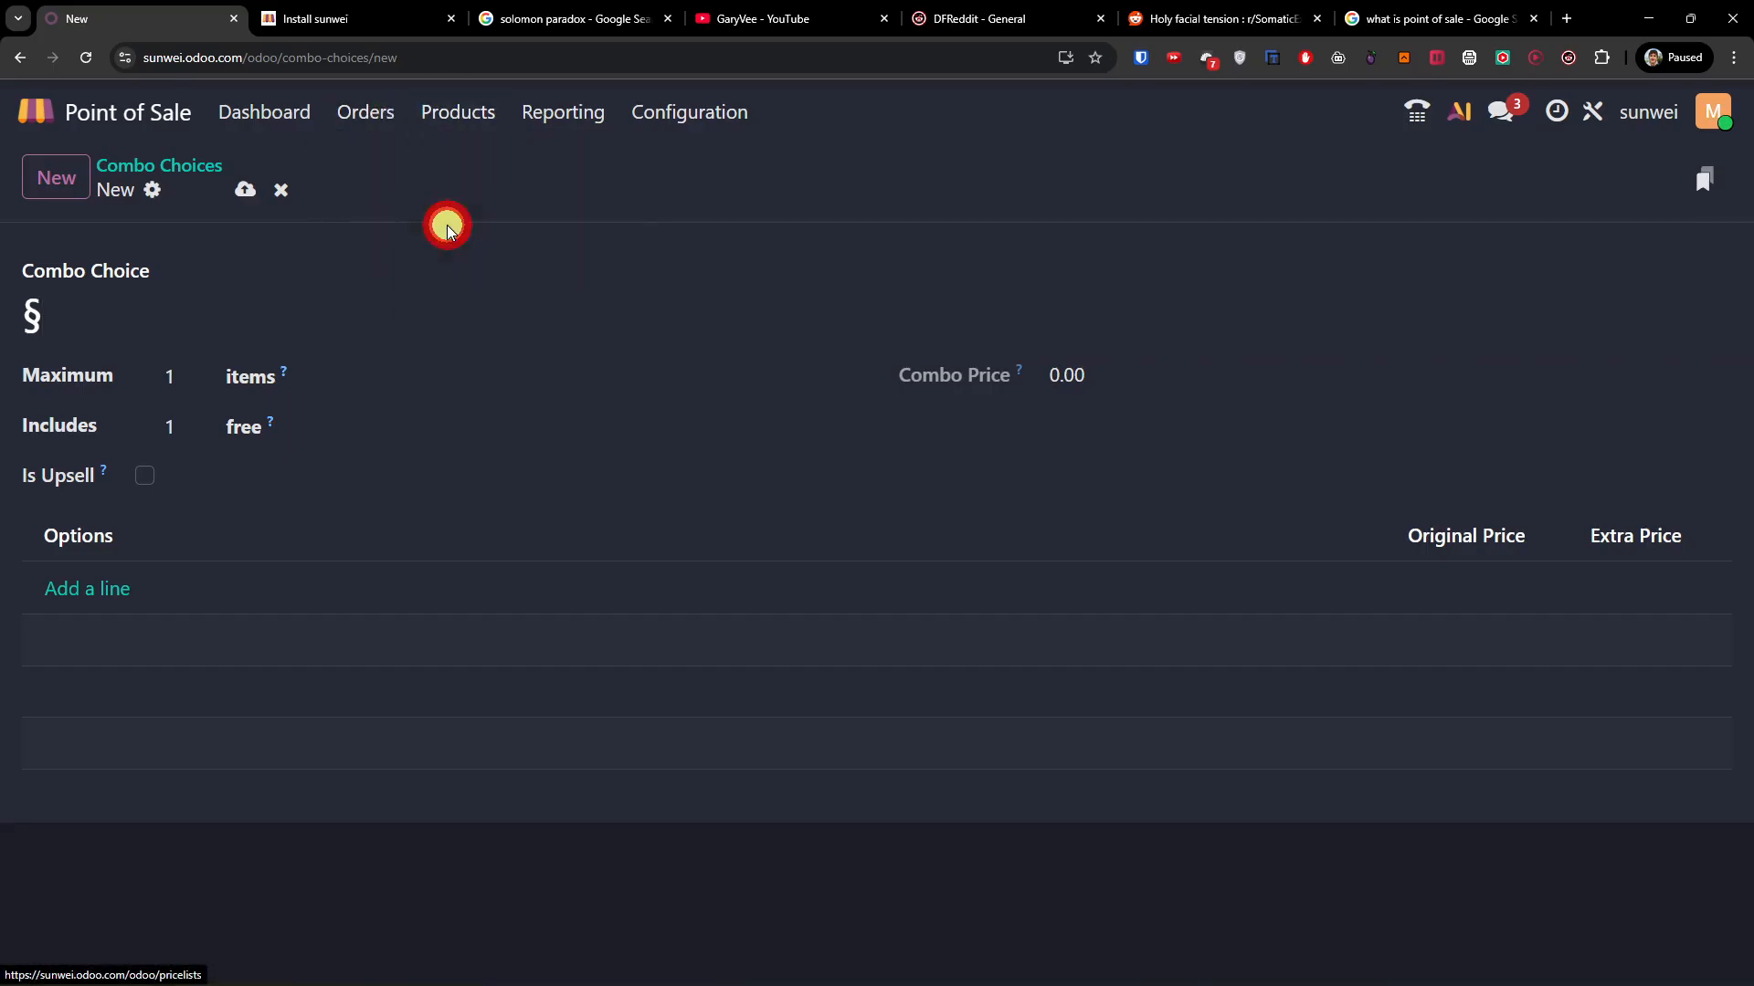
left_click(835, 638)
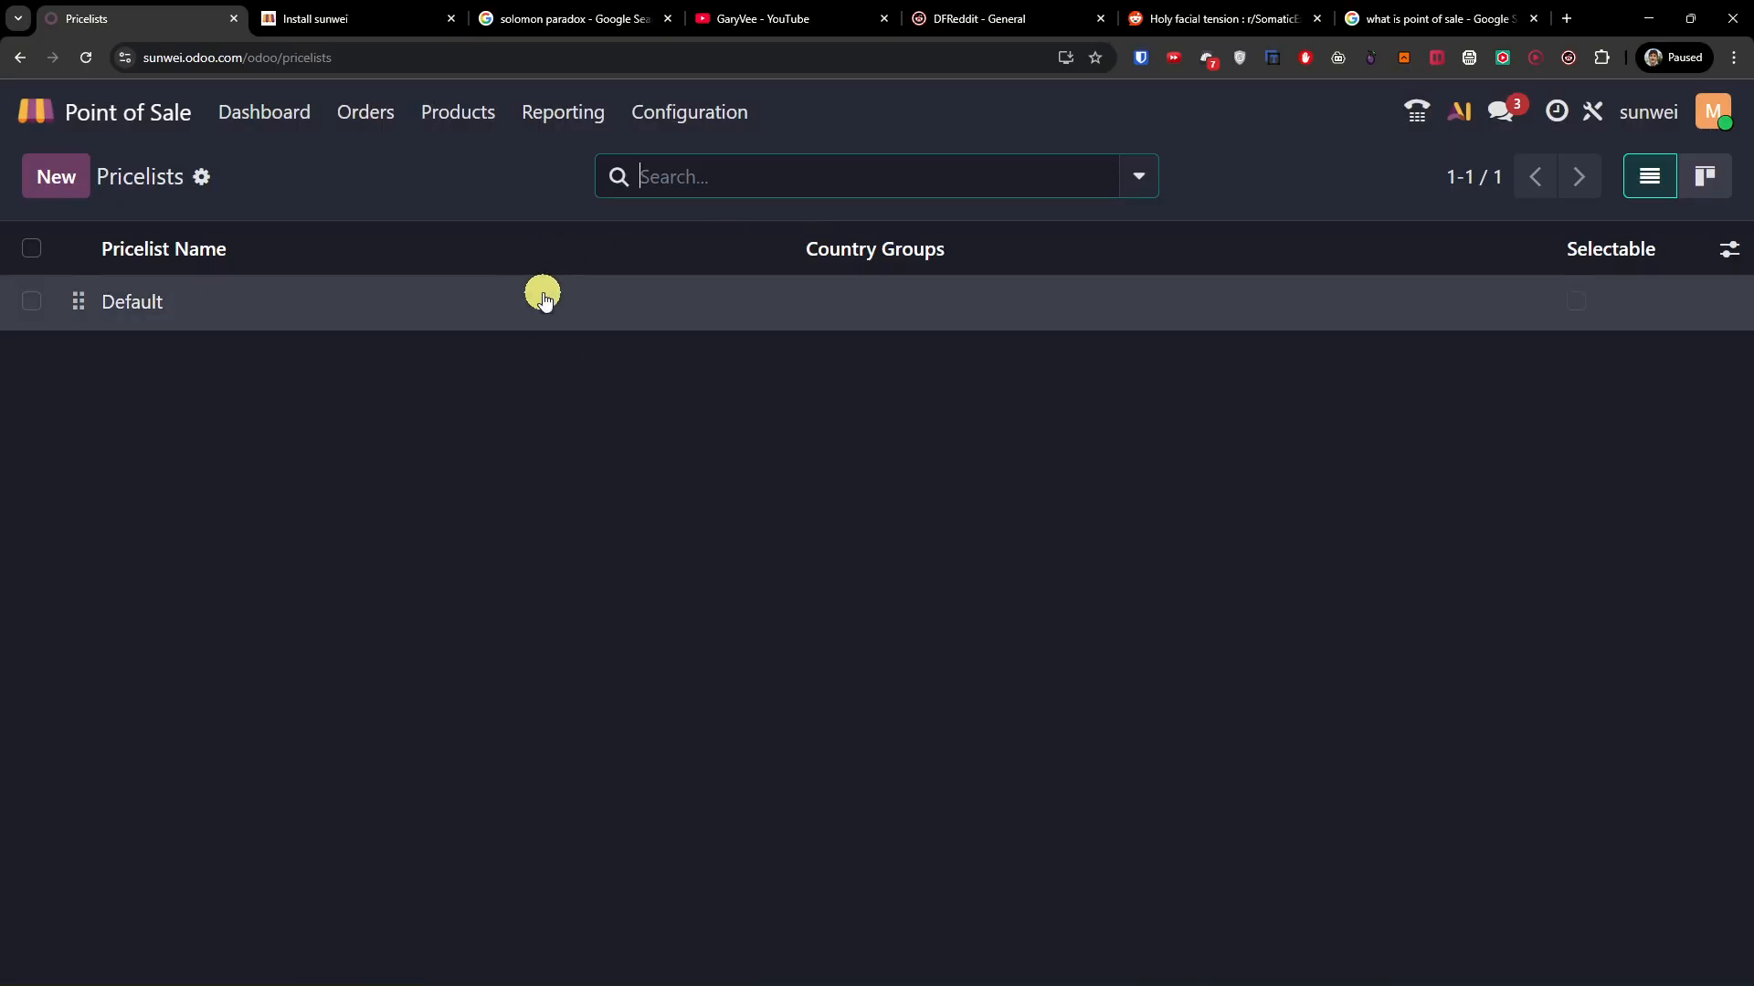
Step: View the Point of Sale orders list and resume selling in the sunwei register session
left_click(393, 110)
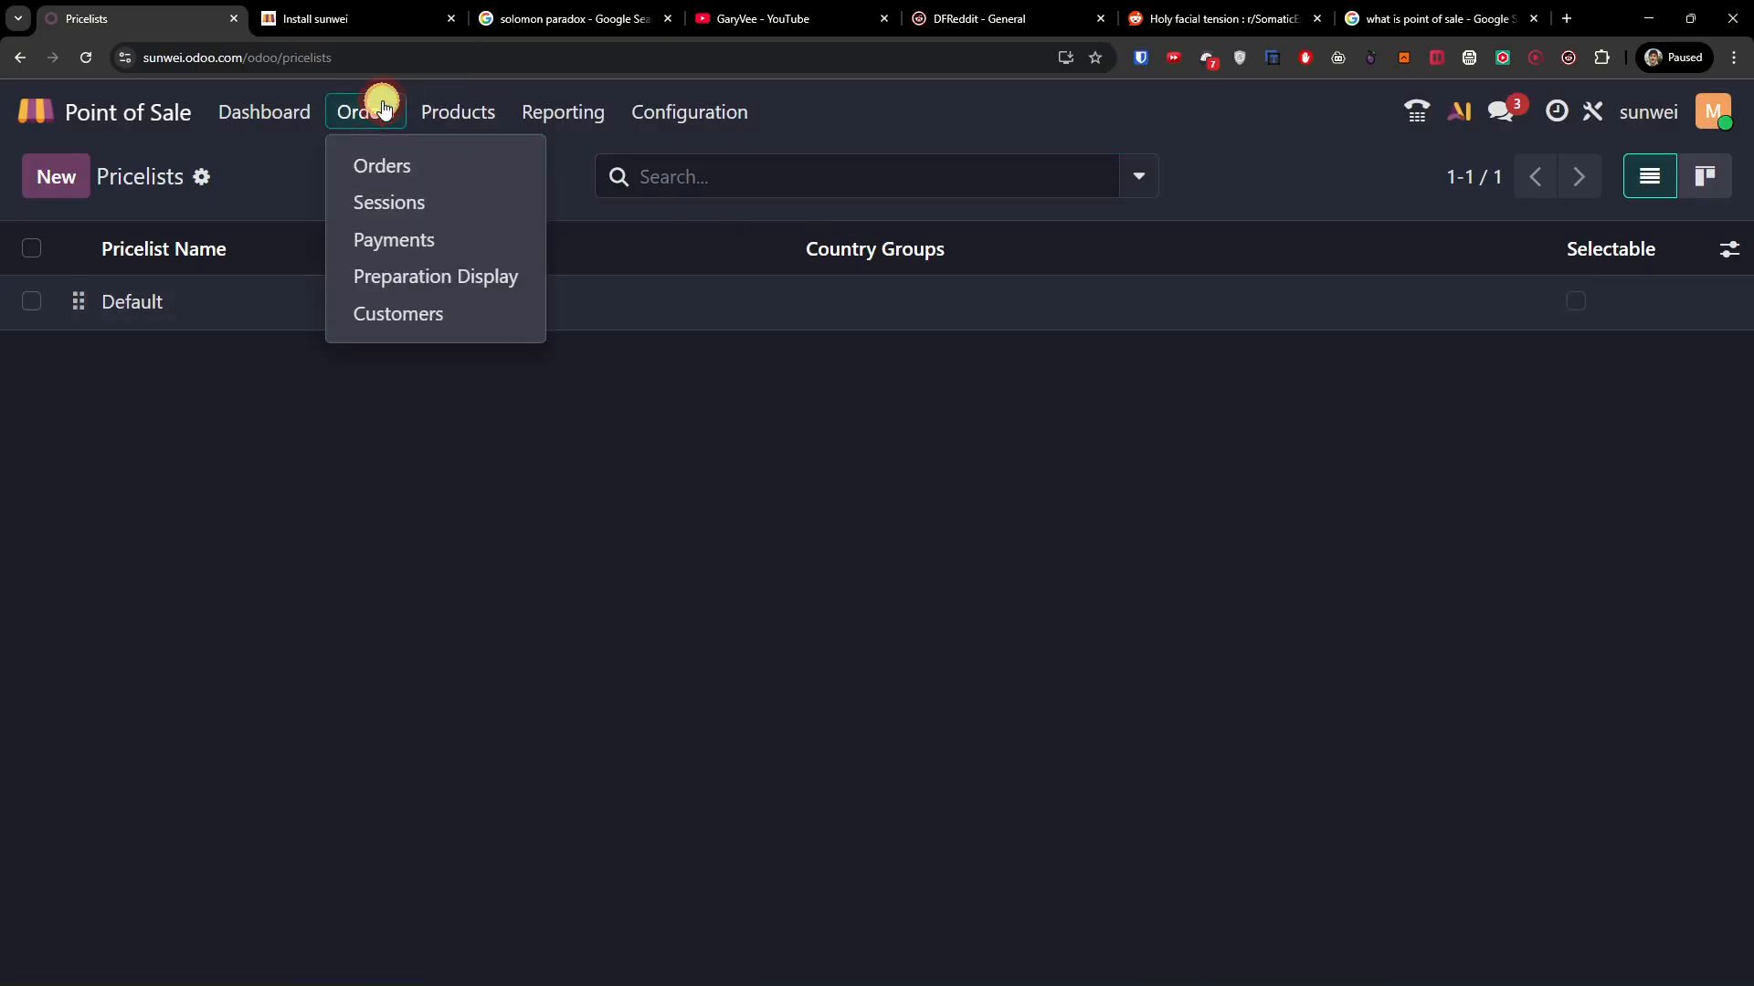
left_click(380, 165)
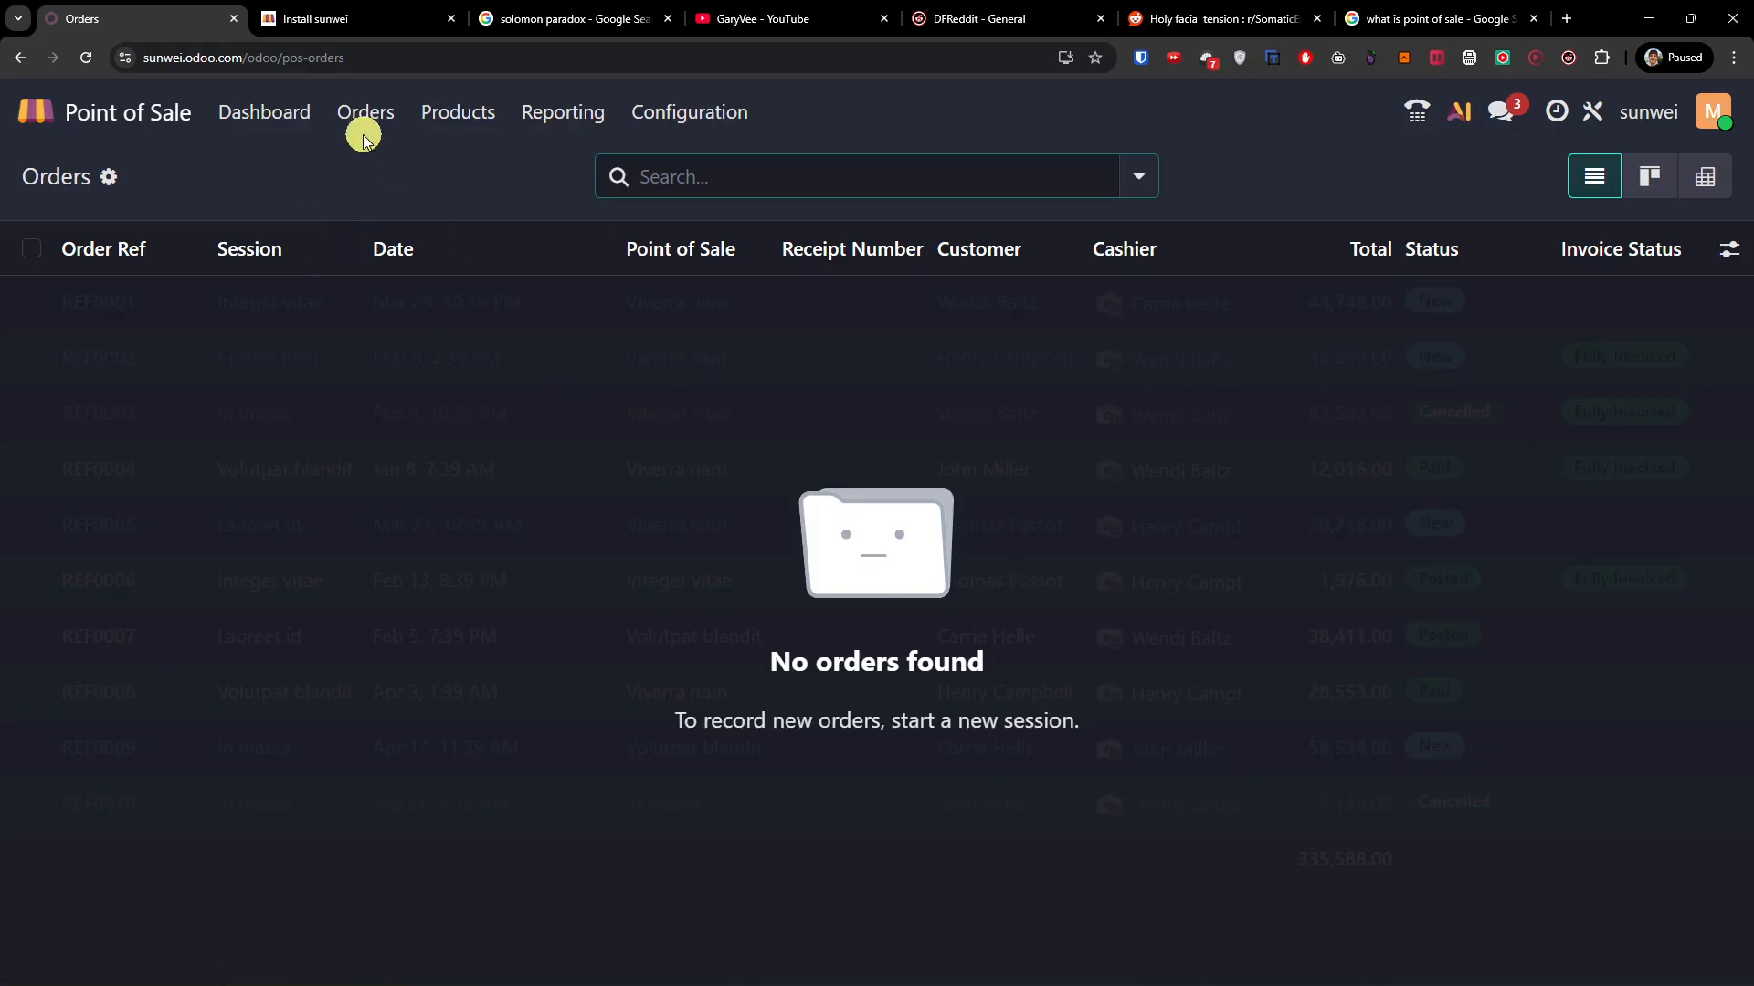
left_click(269, 125)
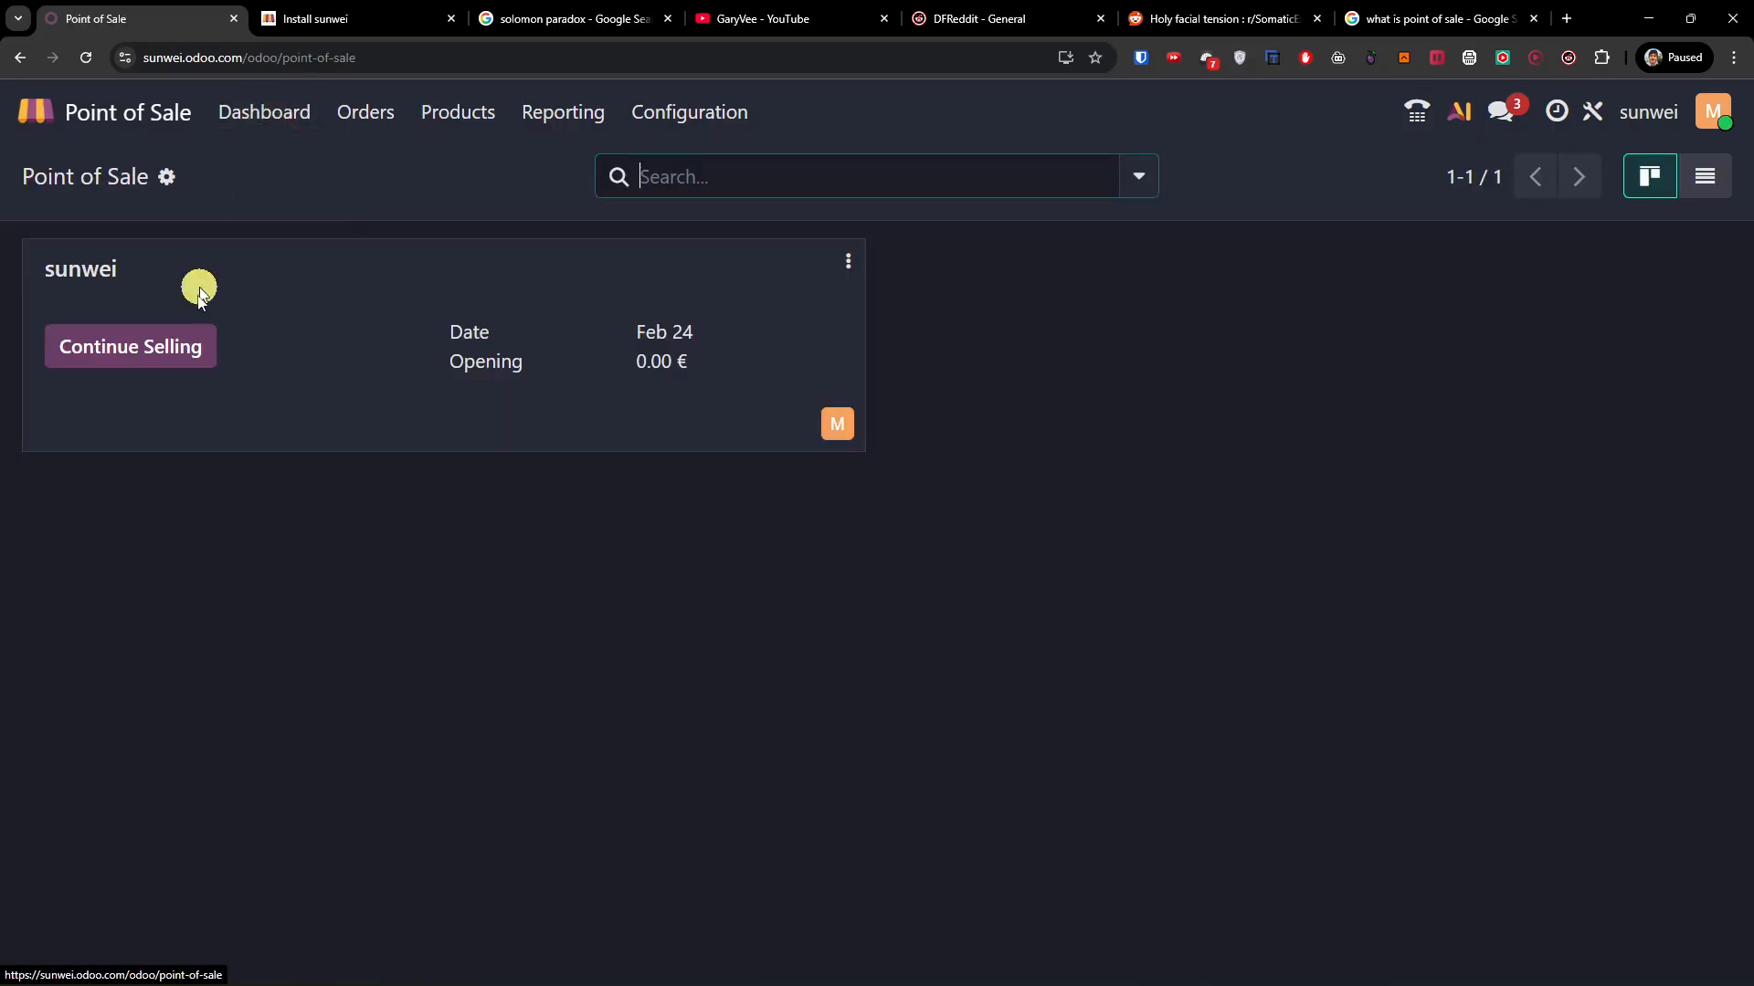
left_click(184, 350)
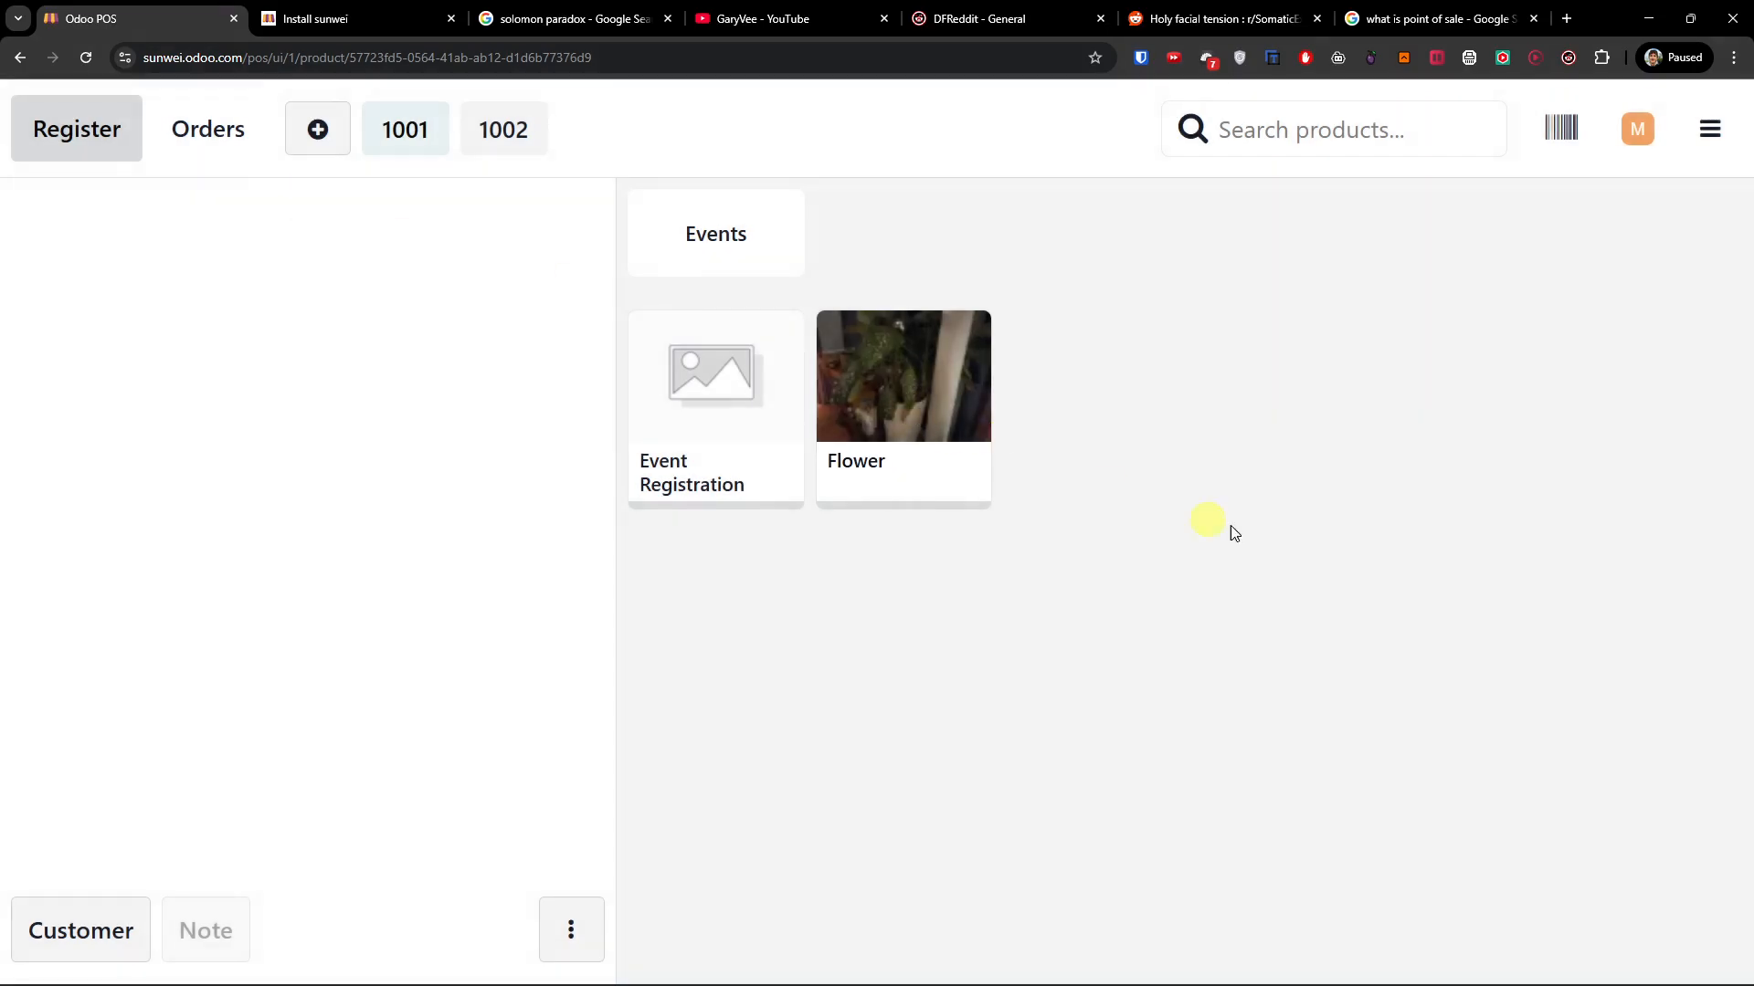
Step: Create a new order in the register and switch between it and the first open order
left_click(424, 144)
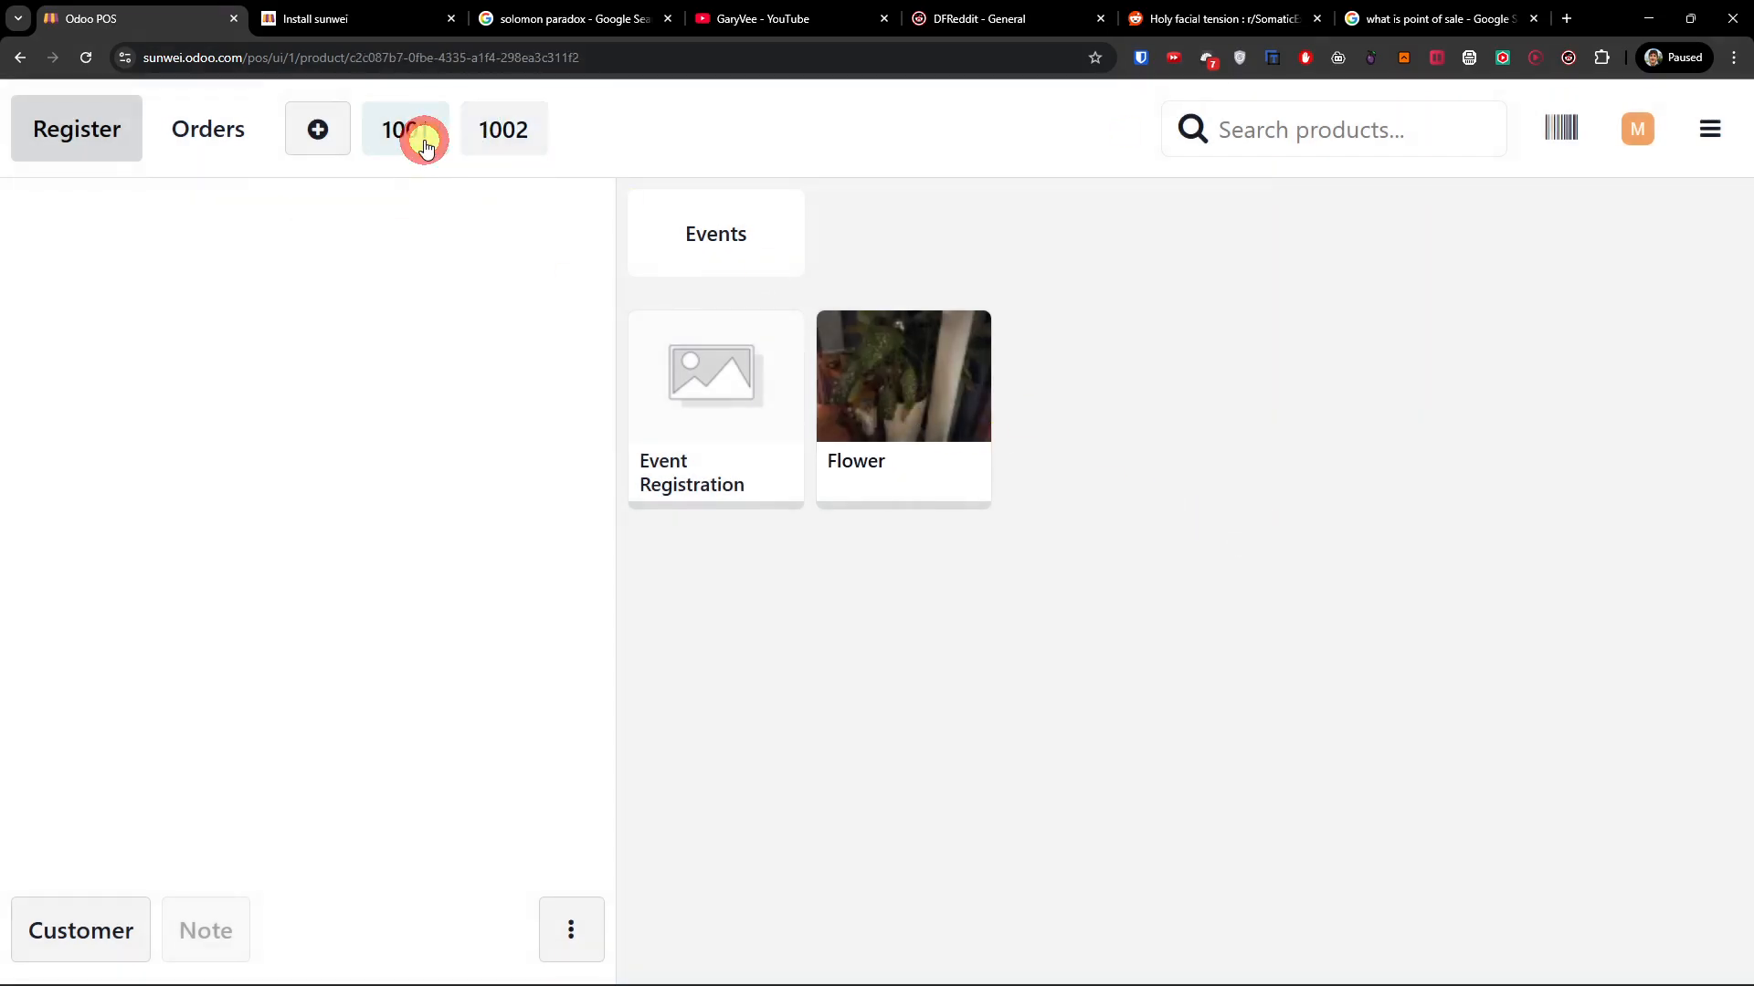
left_click(317, 134)
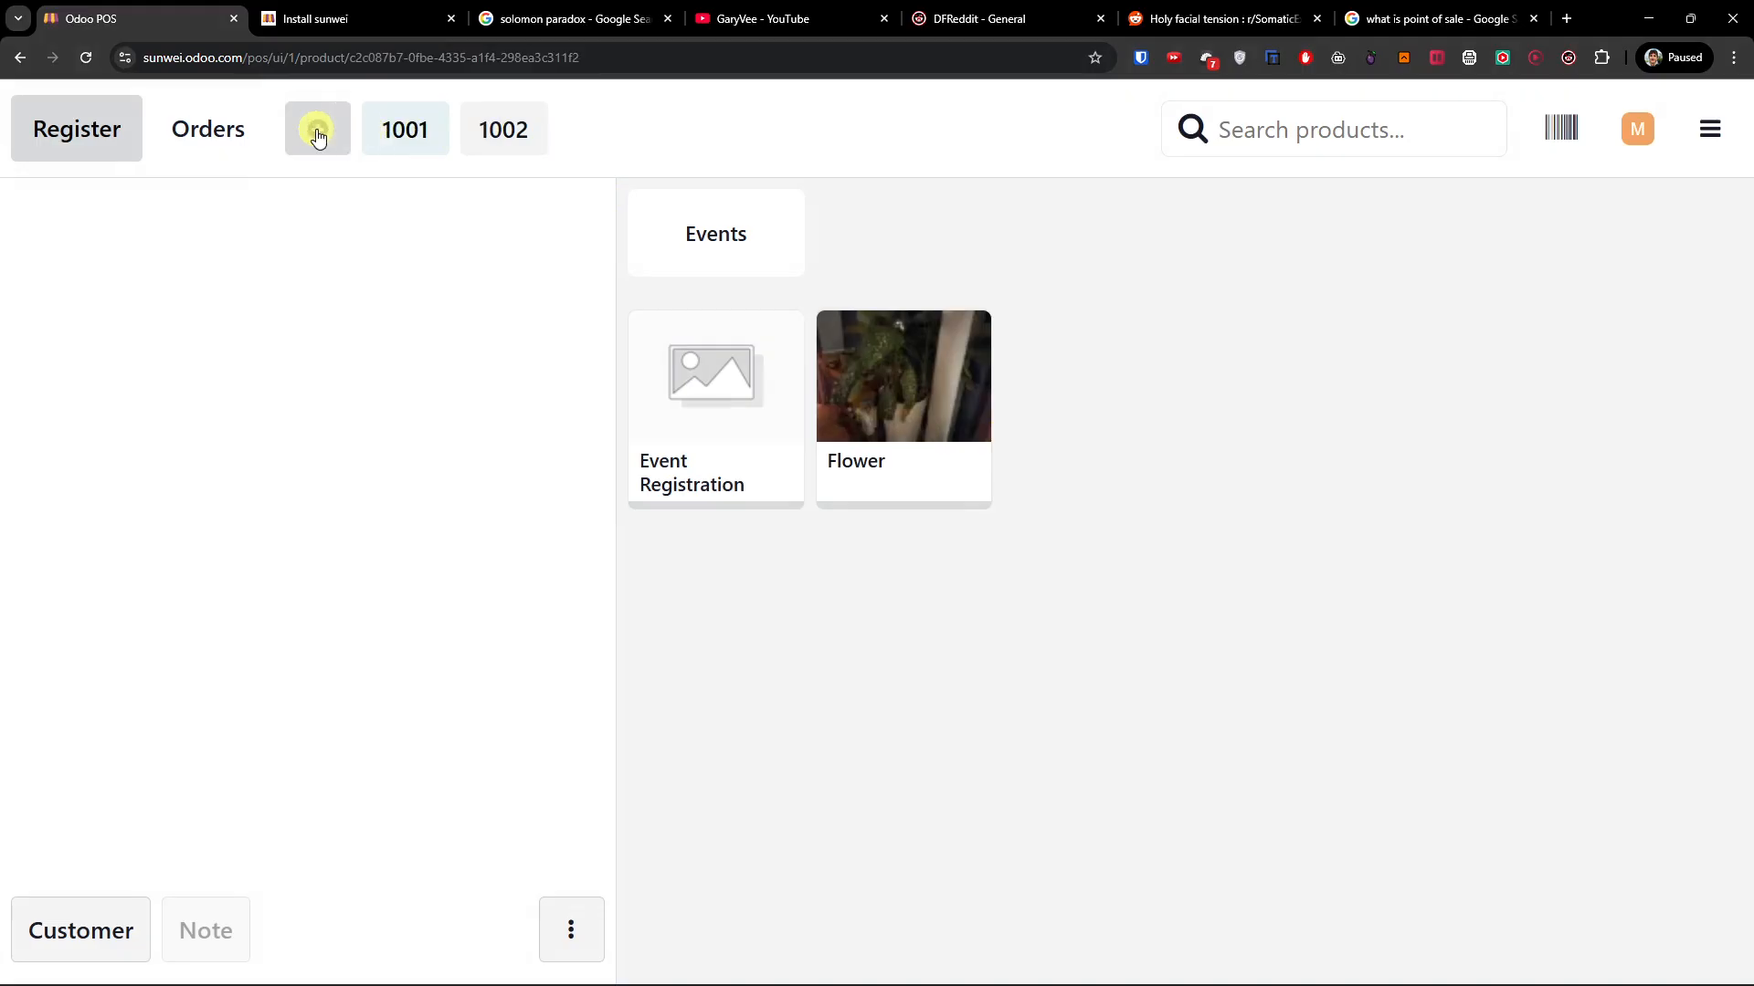
left_click(595, 129)
left_click(420, 137)
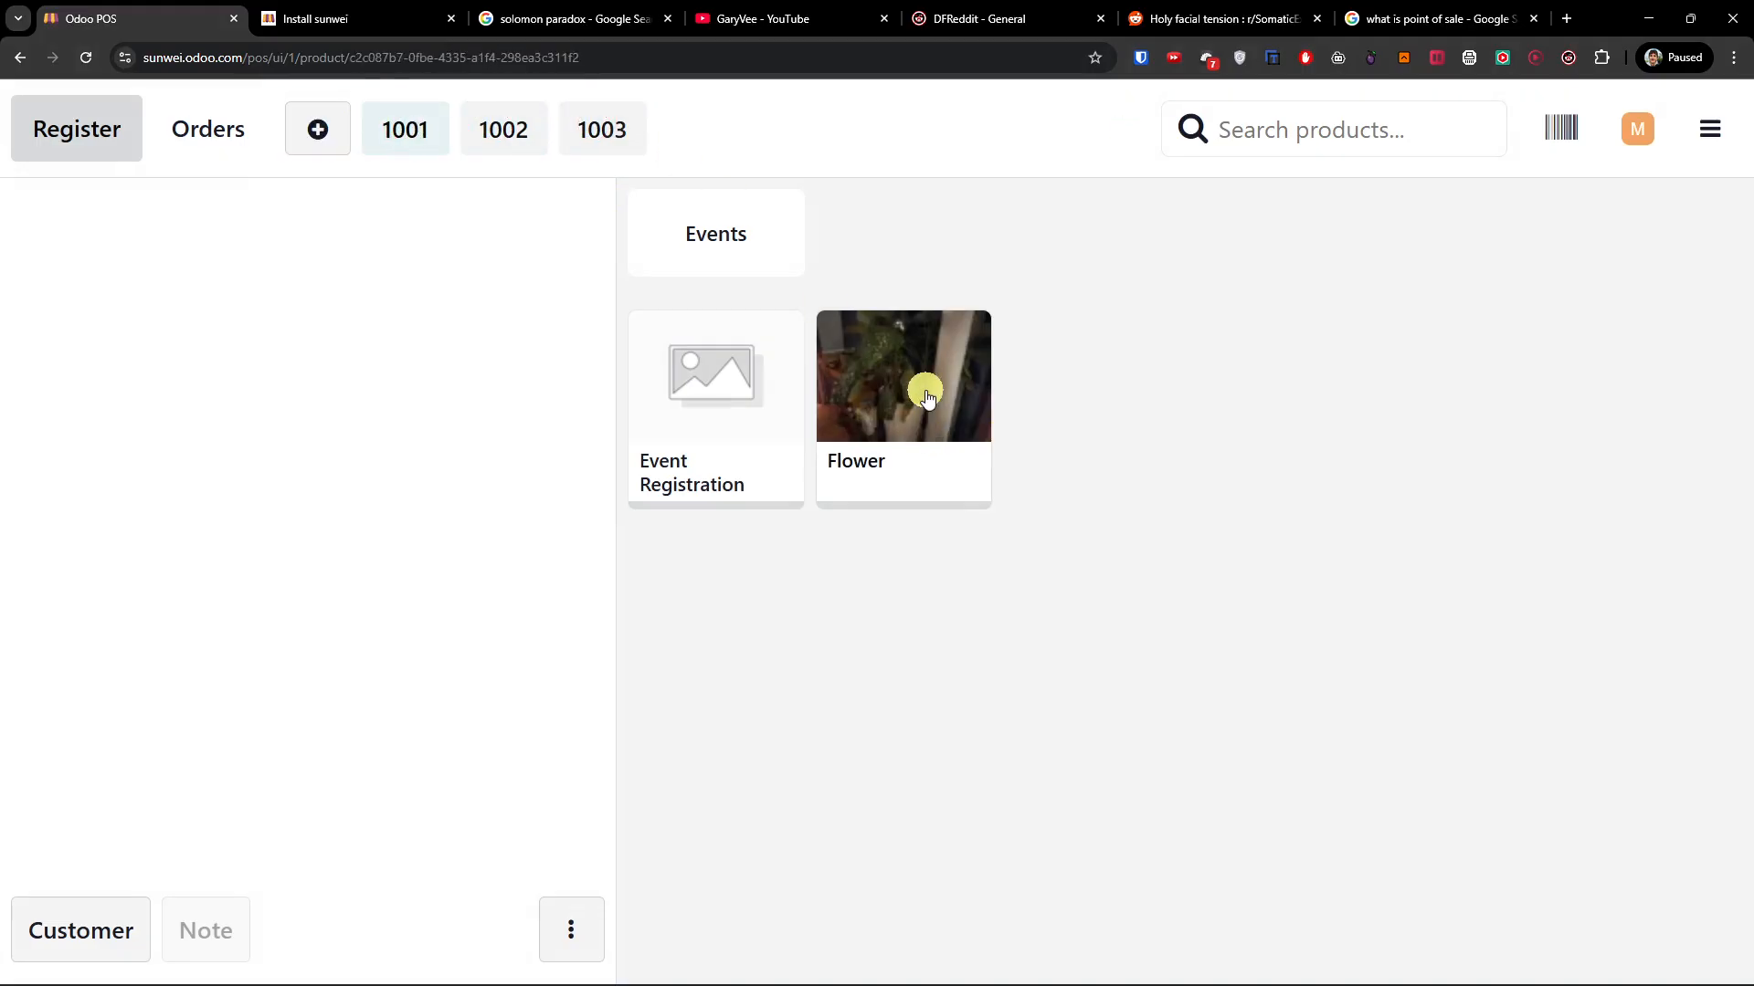
Step: Delete the two oldest empty ongoing orders from the register's order list
left_click(224, 156)
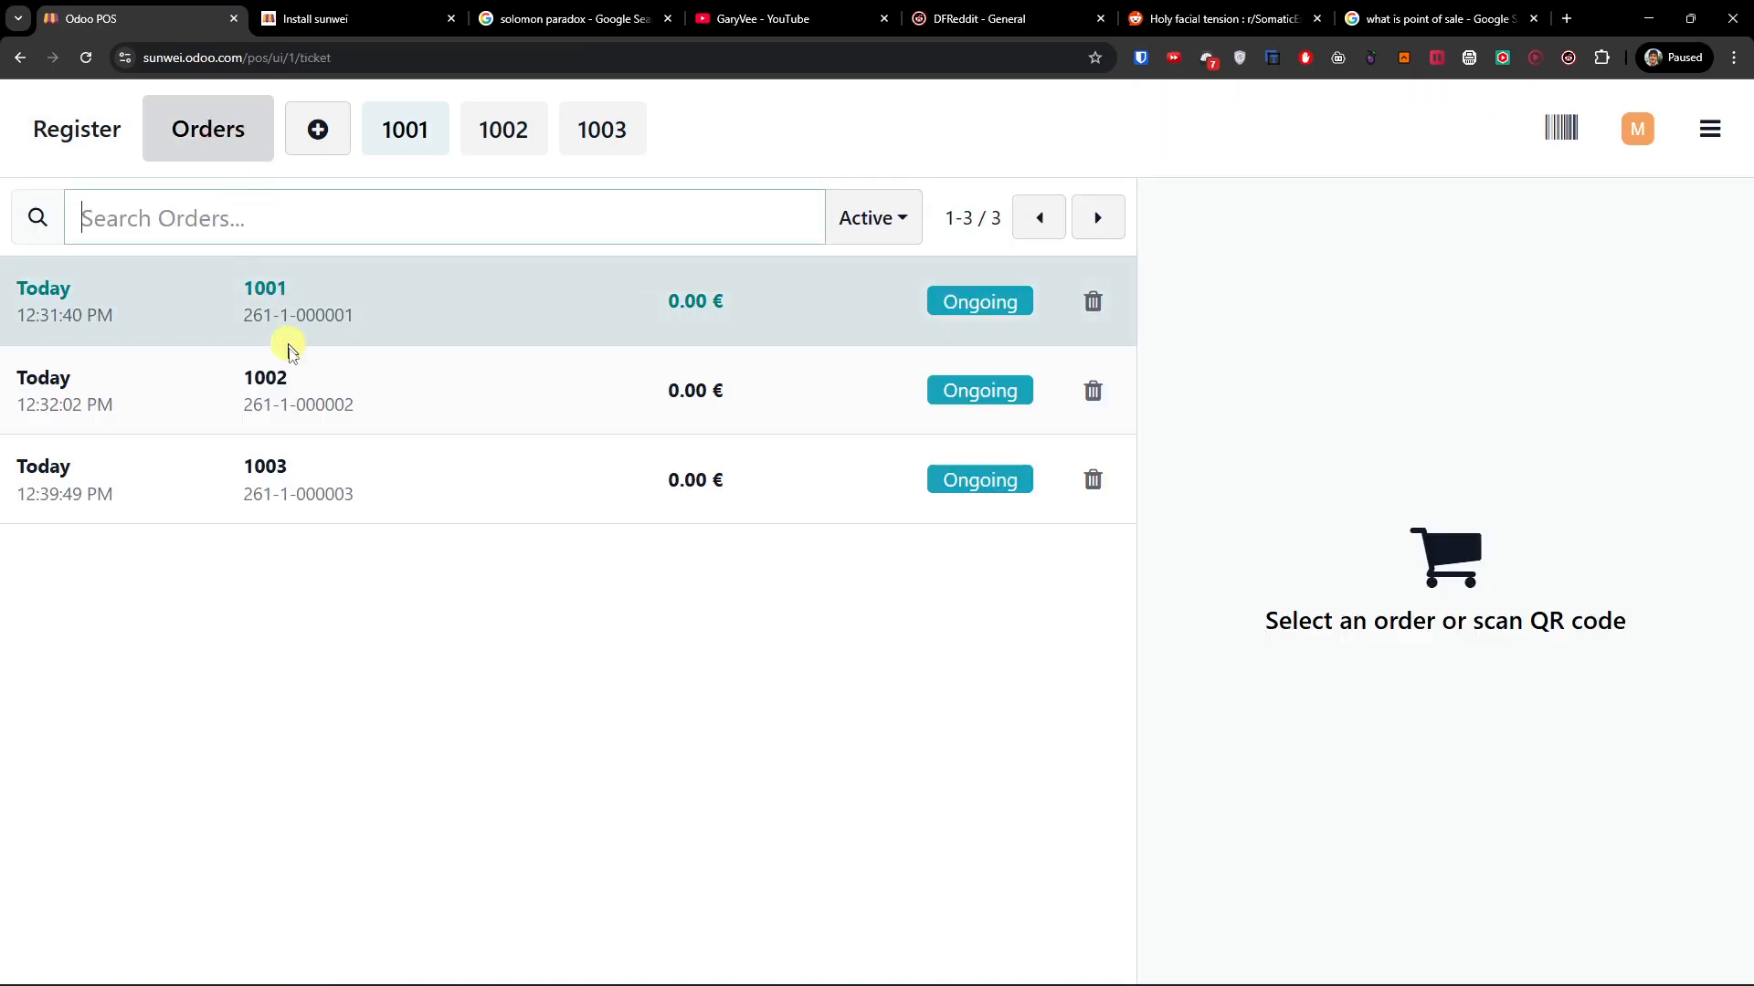
left_click(1096, 305)
left_click(1096, 304)
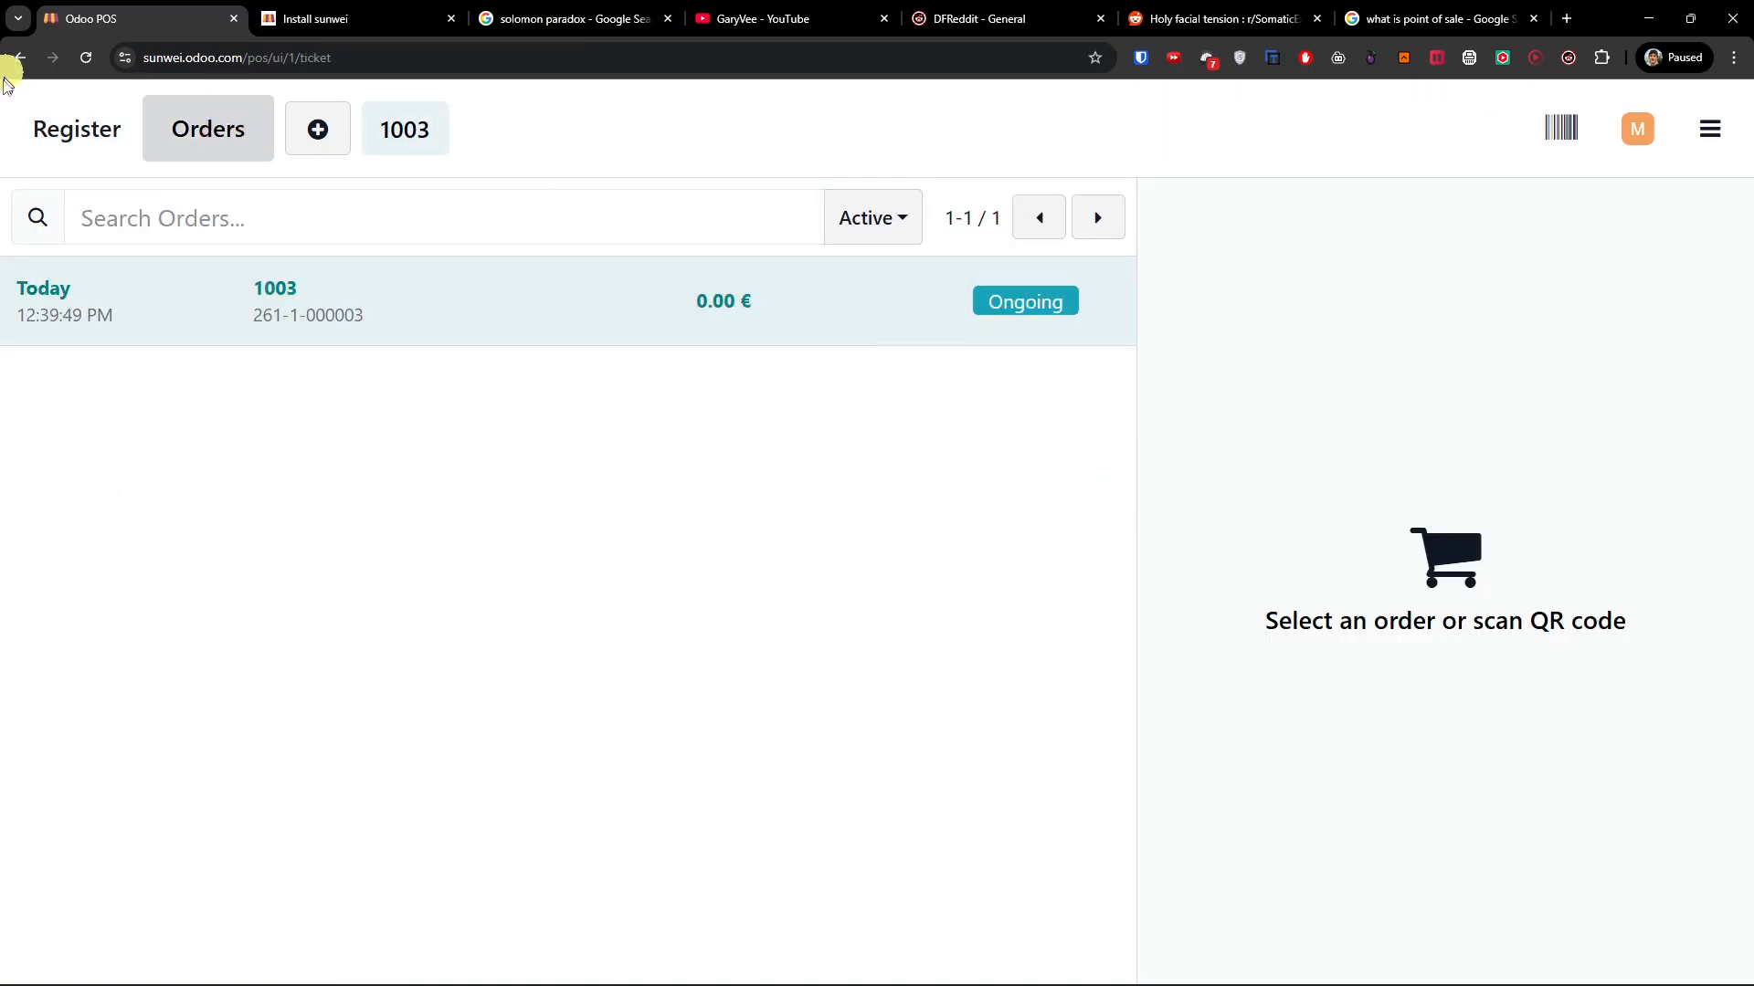
Step: Return to the register and add one Flower to the remaining order
left_click(28, 137)
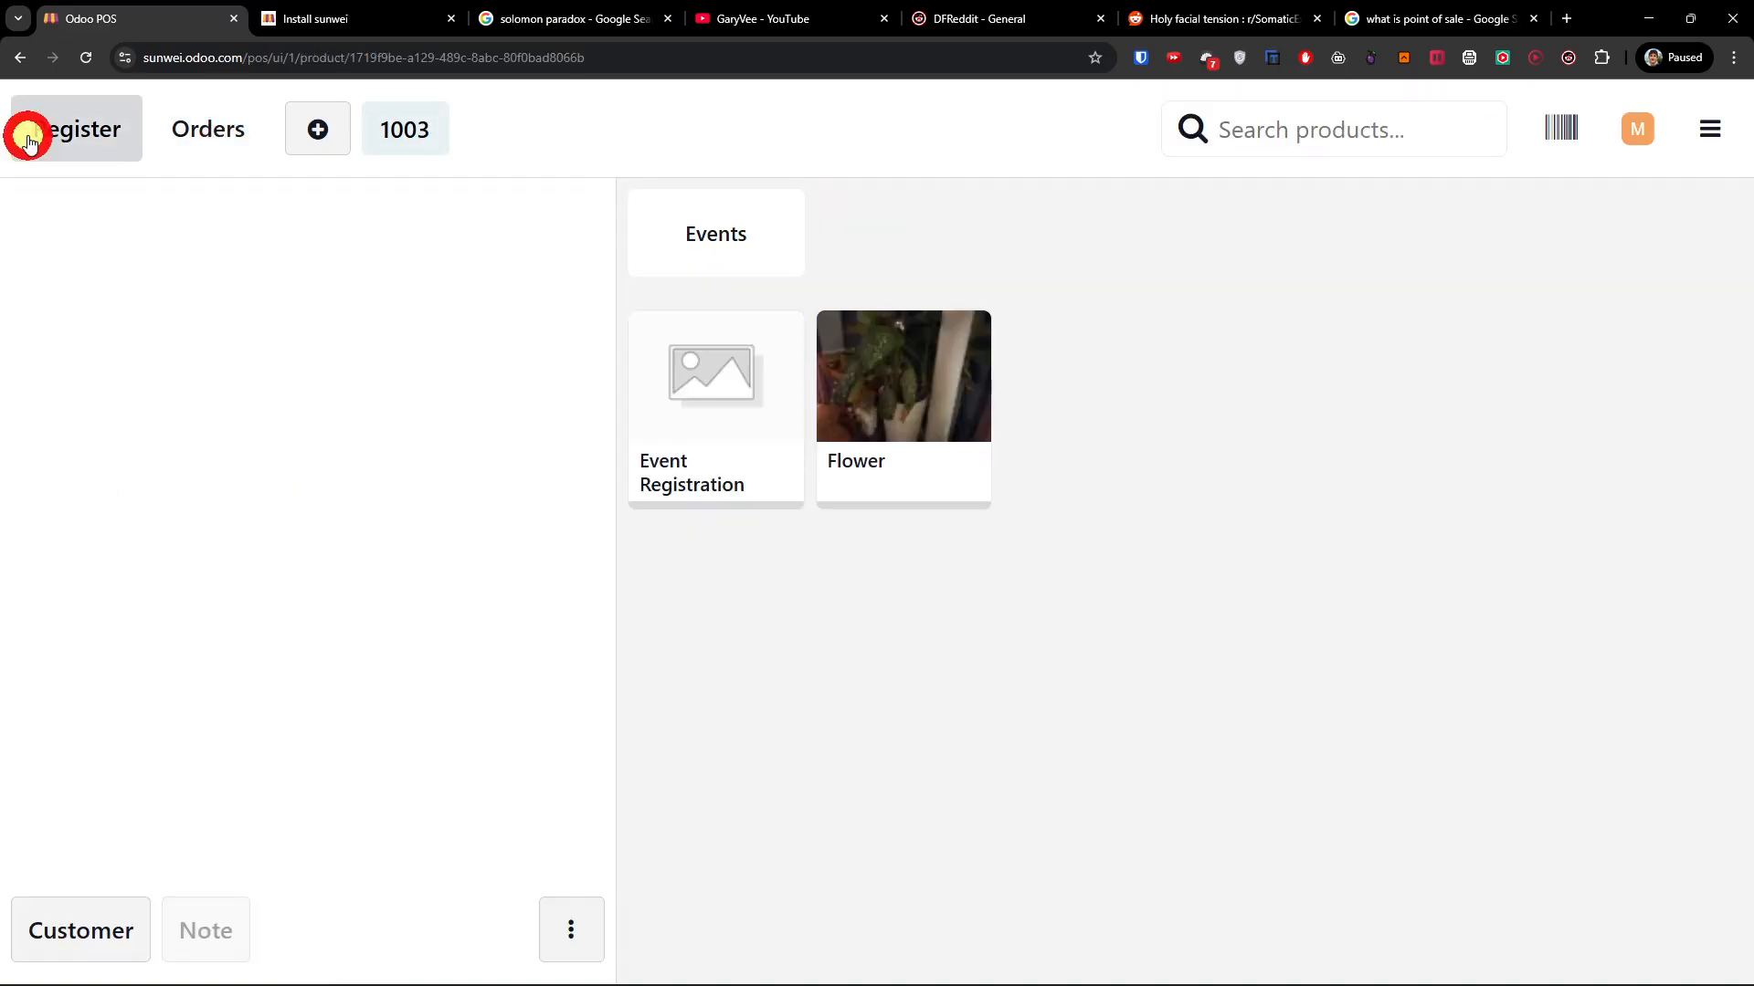
left_click(914, 412)
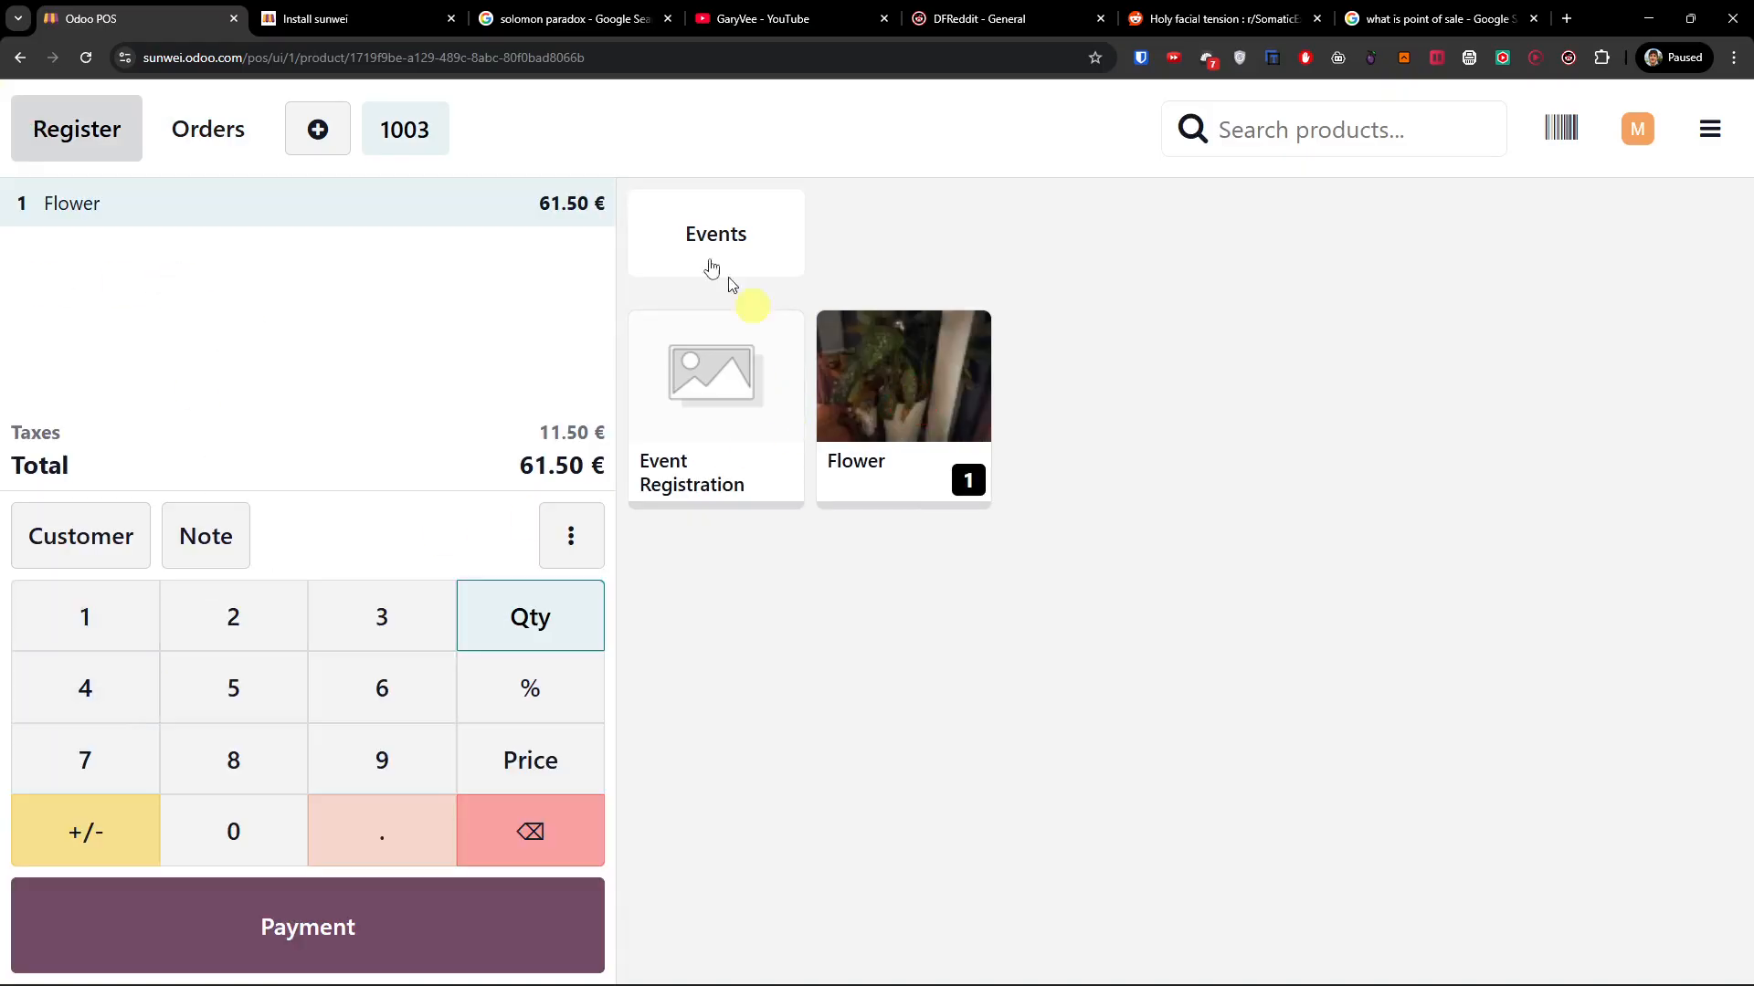
Step: Set the Flower line's quantity to 3 in the open order
left_click(391, 616)
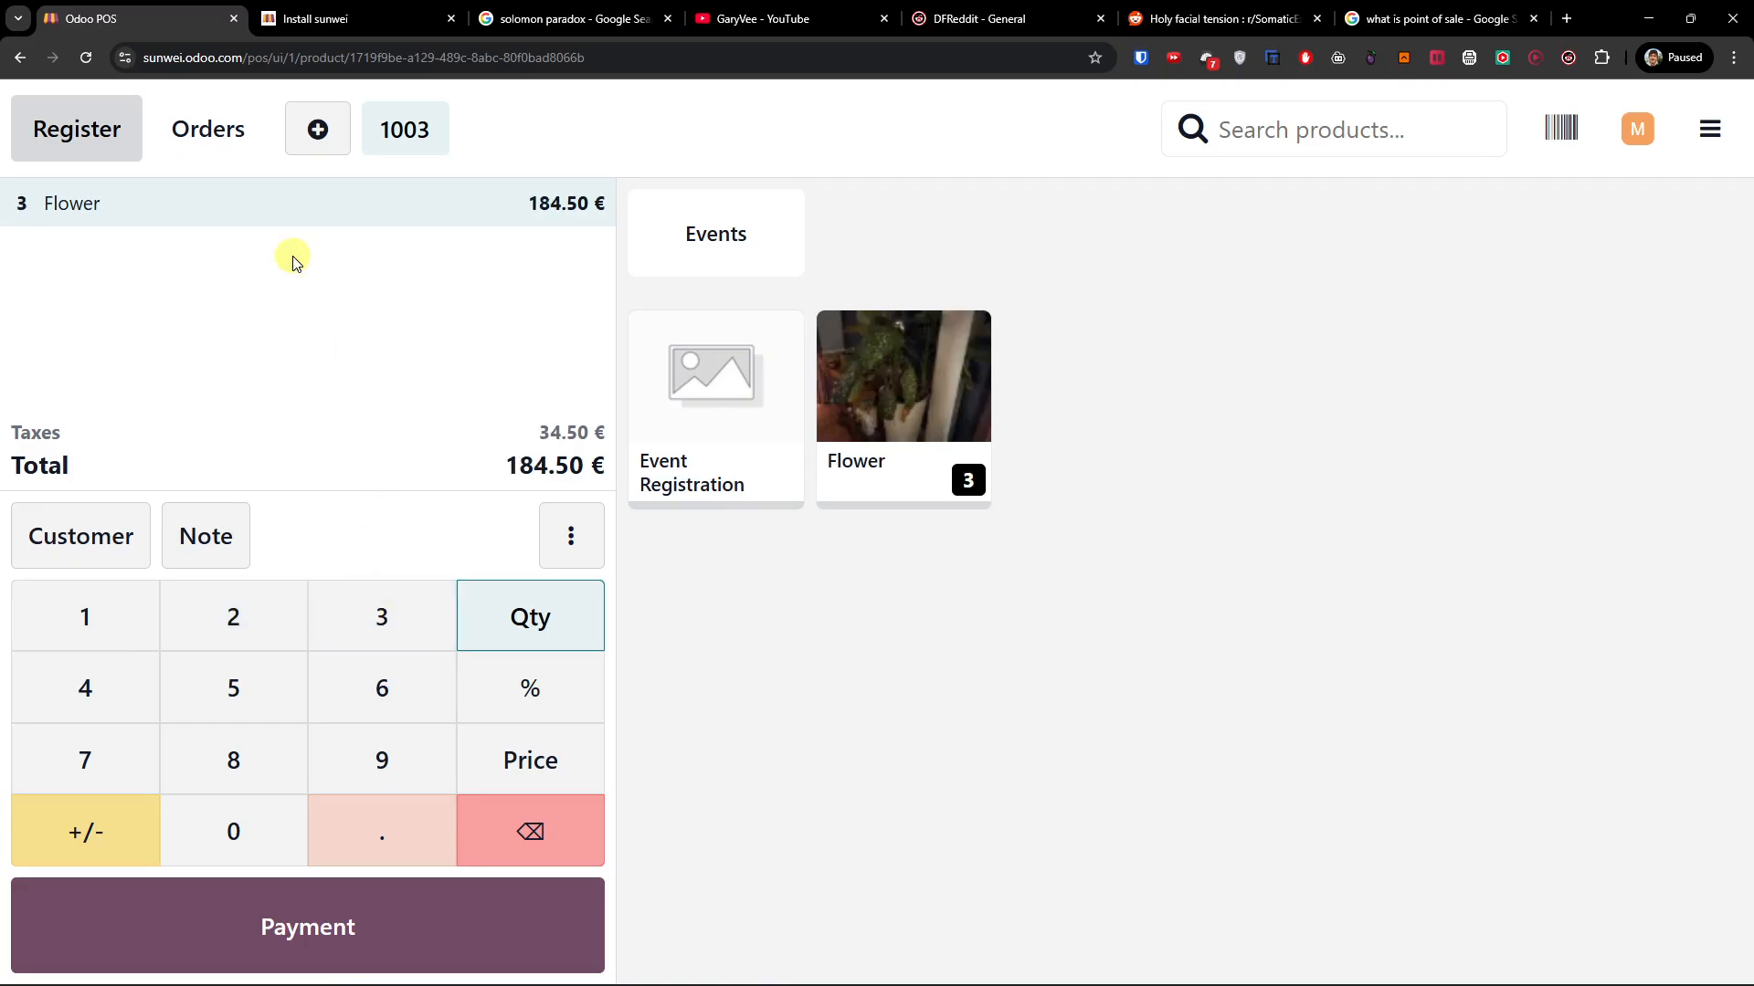
left_click(538, 839)
left_click(382, 619)
Step: Pay the three-Flower order in full with Cash, validate the payment and close the receipt screen
left_click(492, 953)
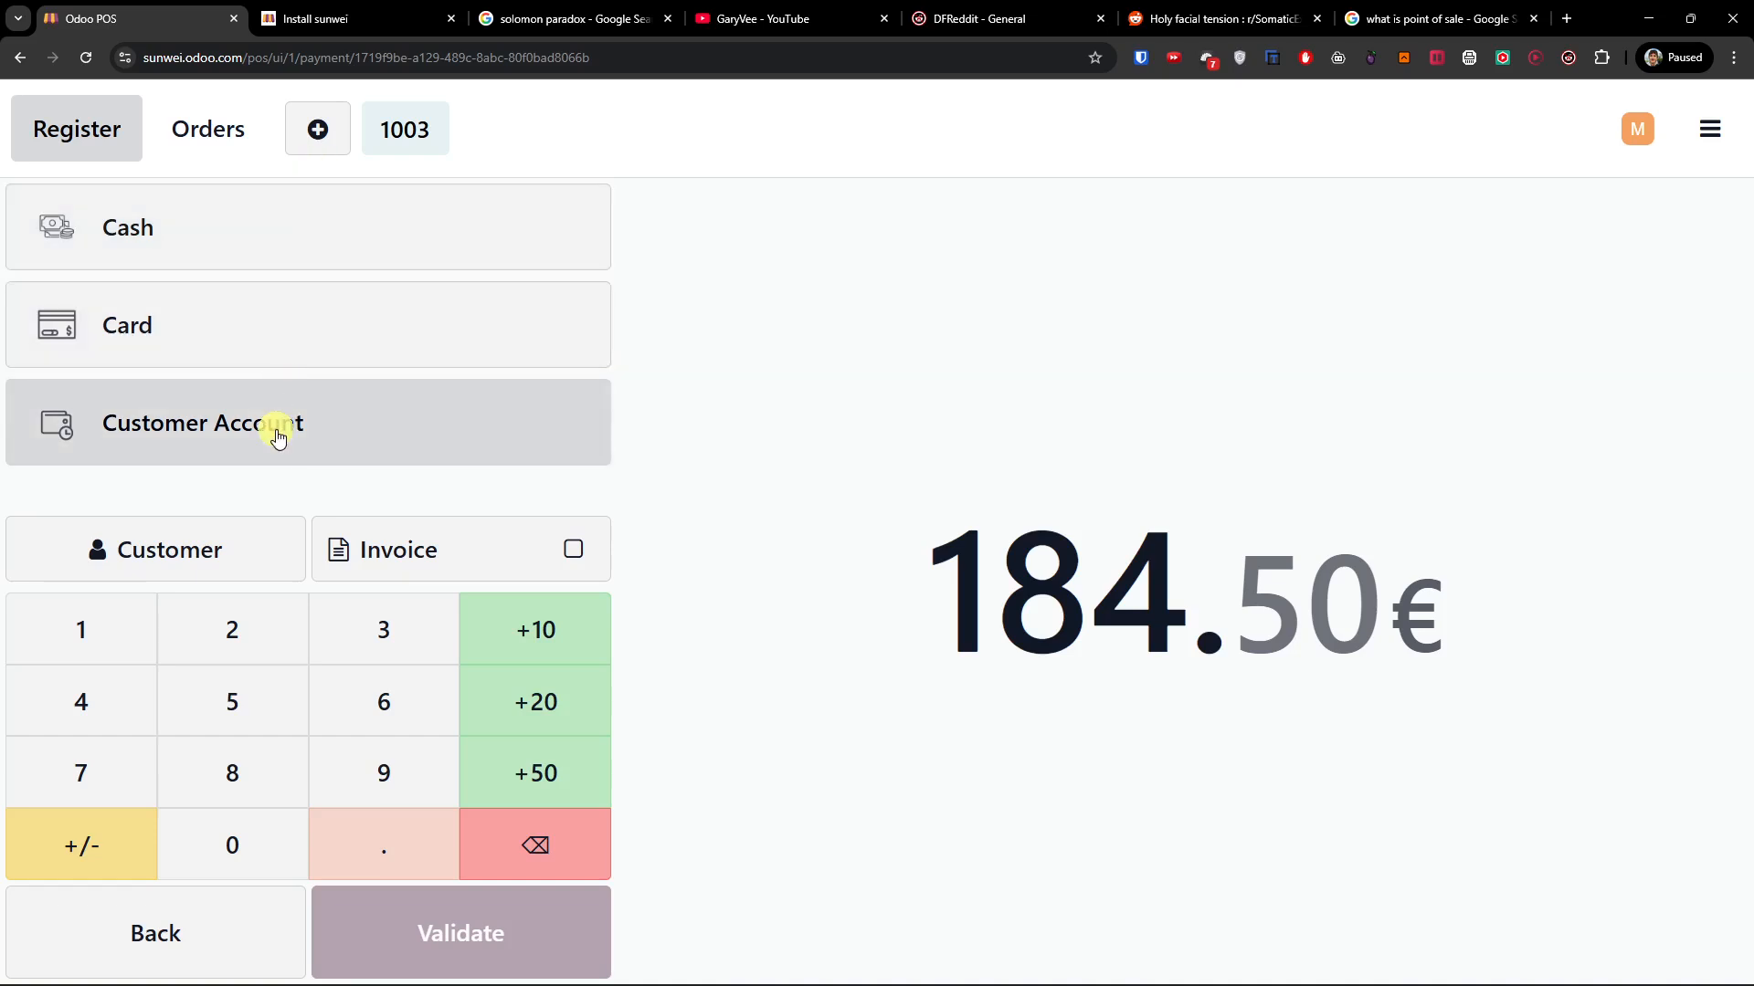
left_click(296, 247)
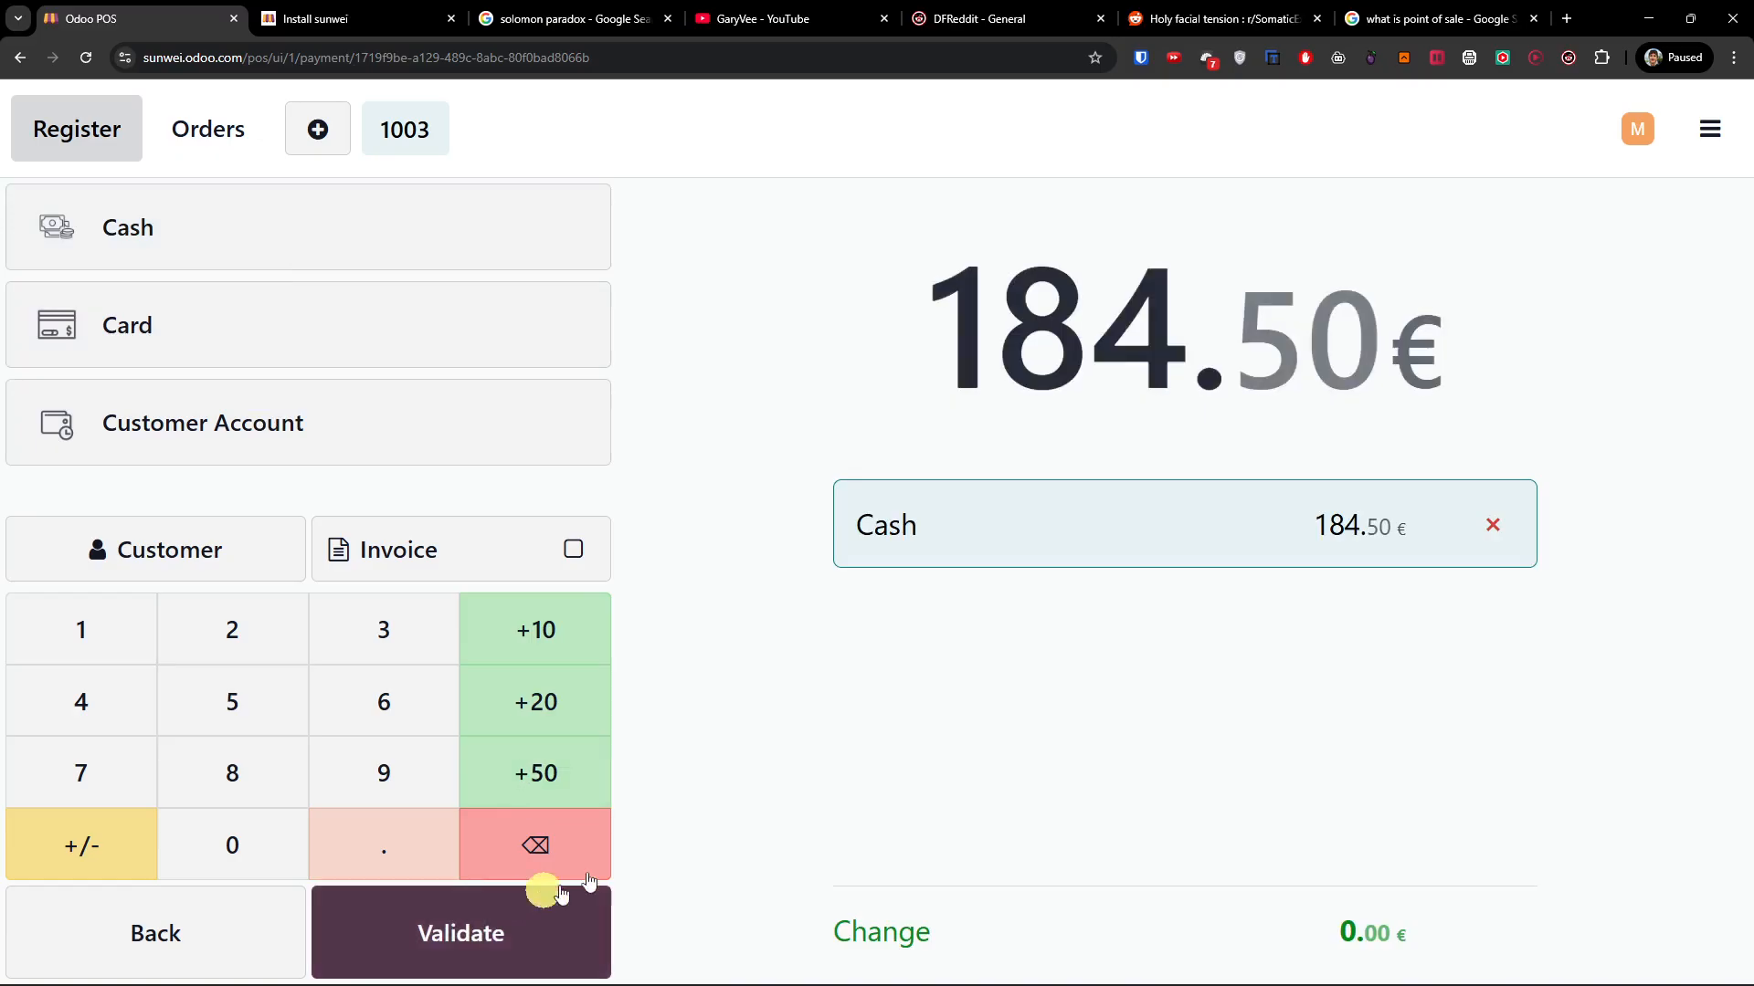
left_click(504, 907)
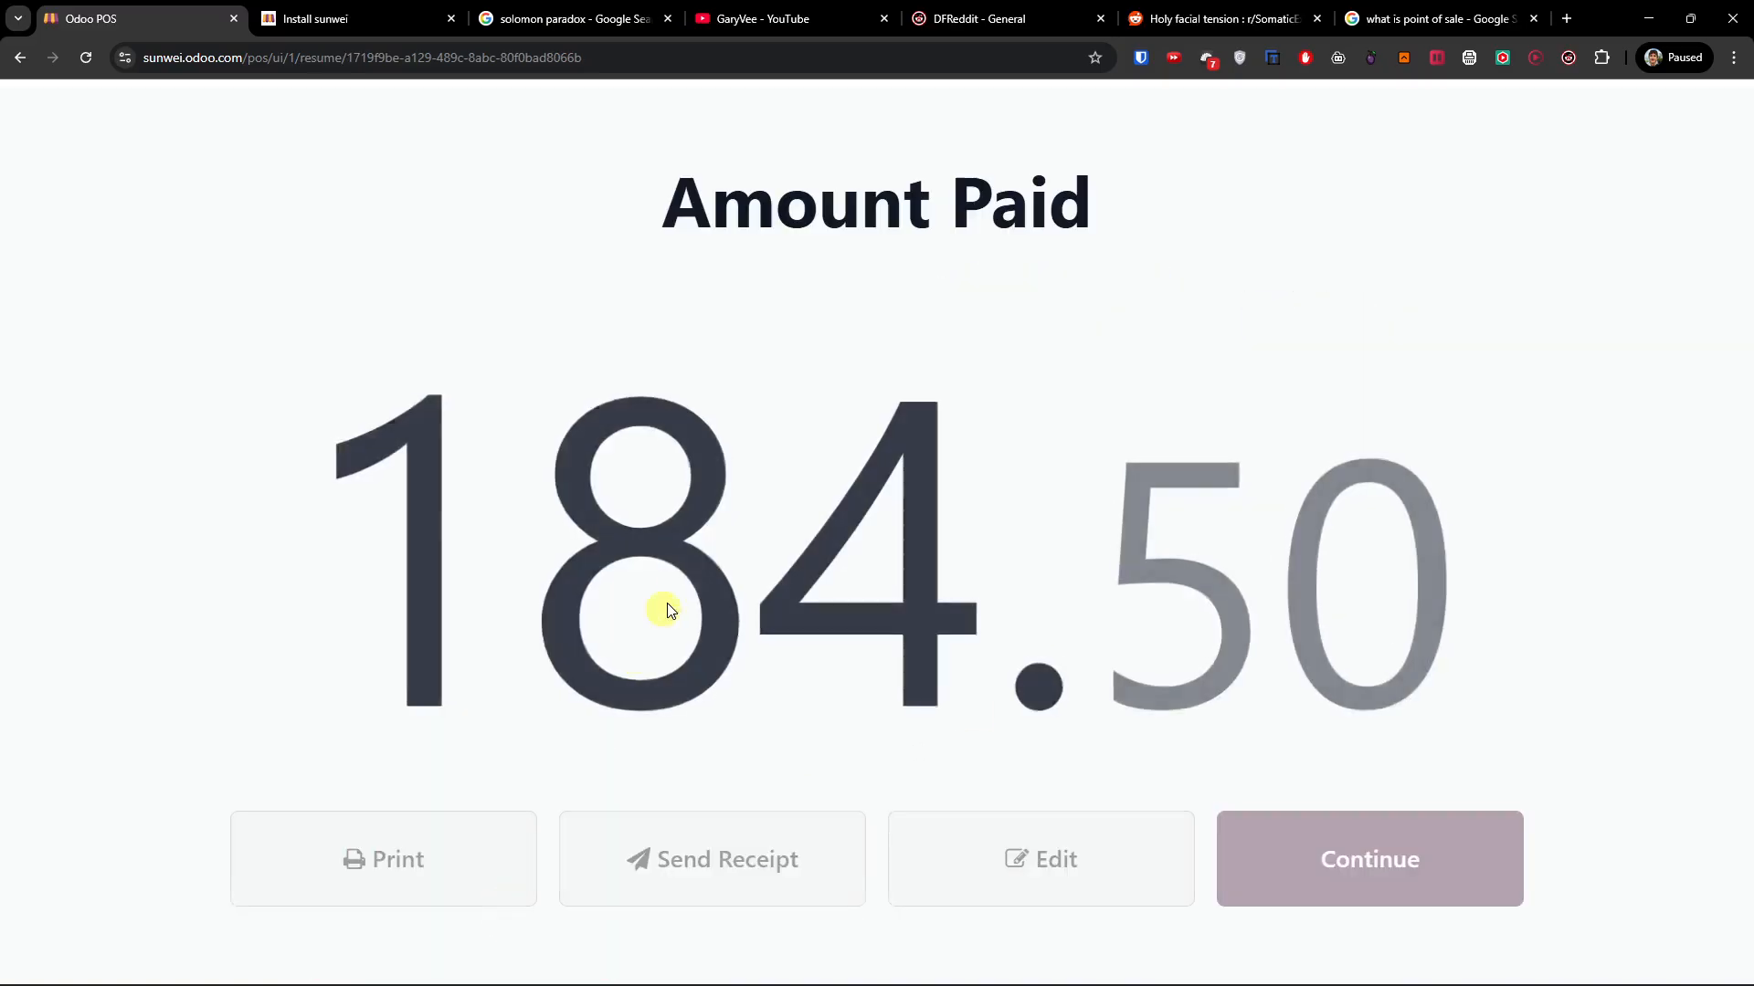
left_click(1421, 562)
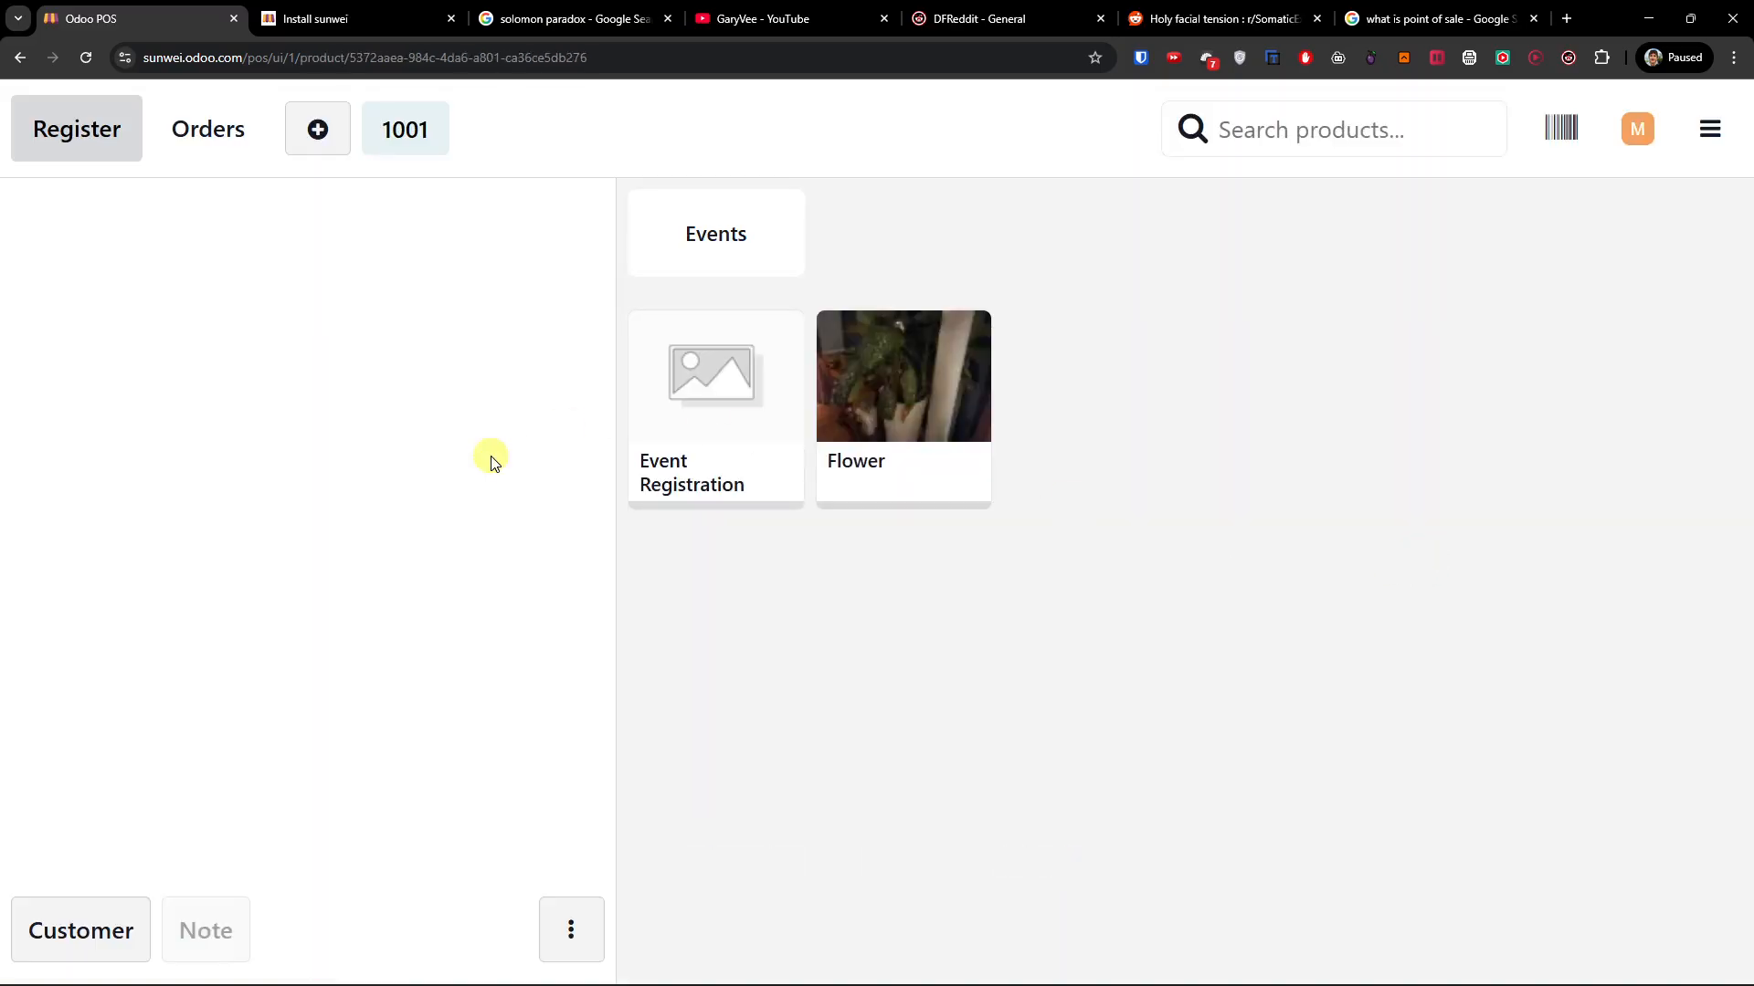
Step: Check the register's active orders list and add Flower with quantity 3 to the remaining ongoing order
left_click(210, 123)
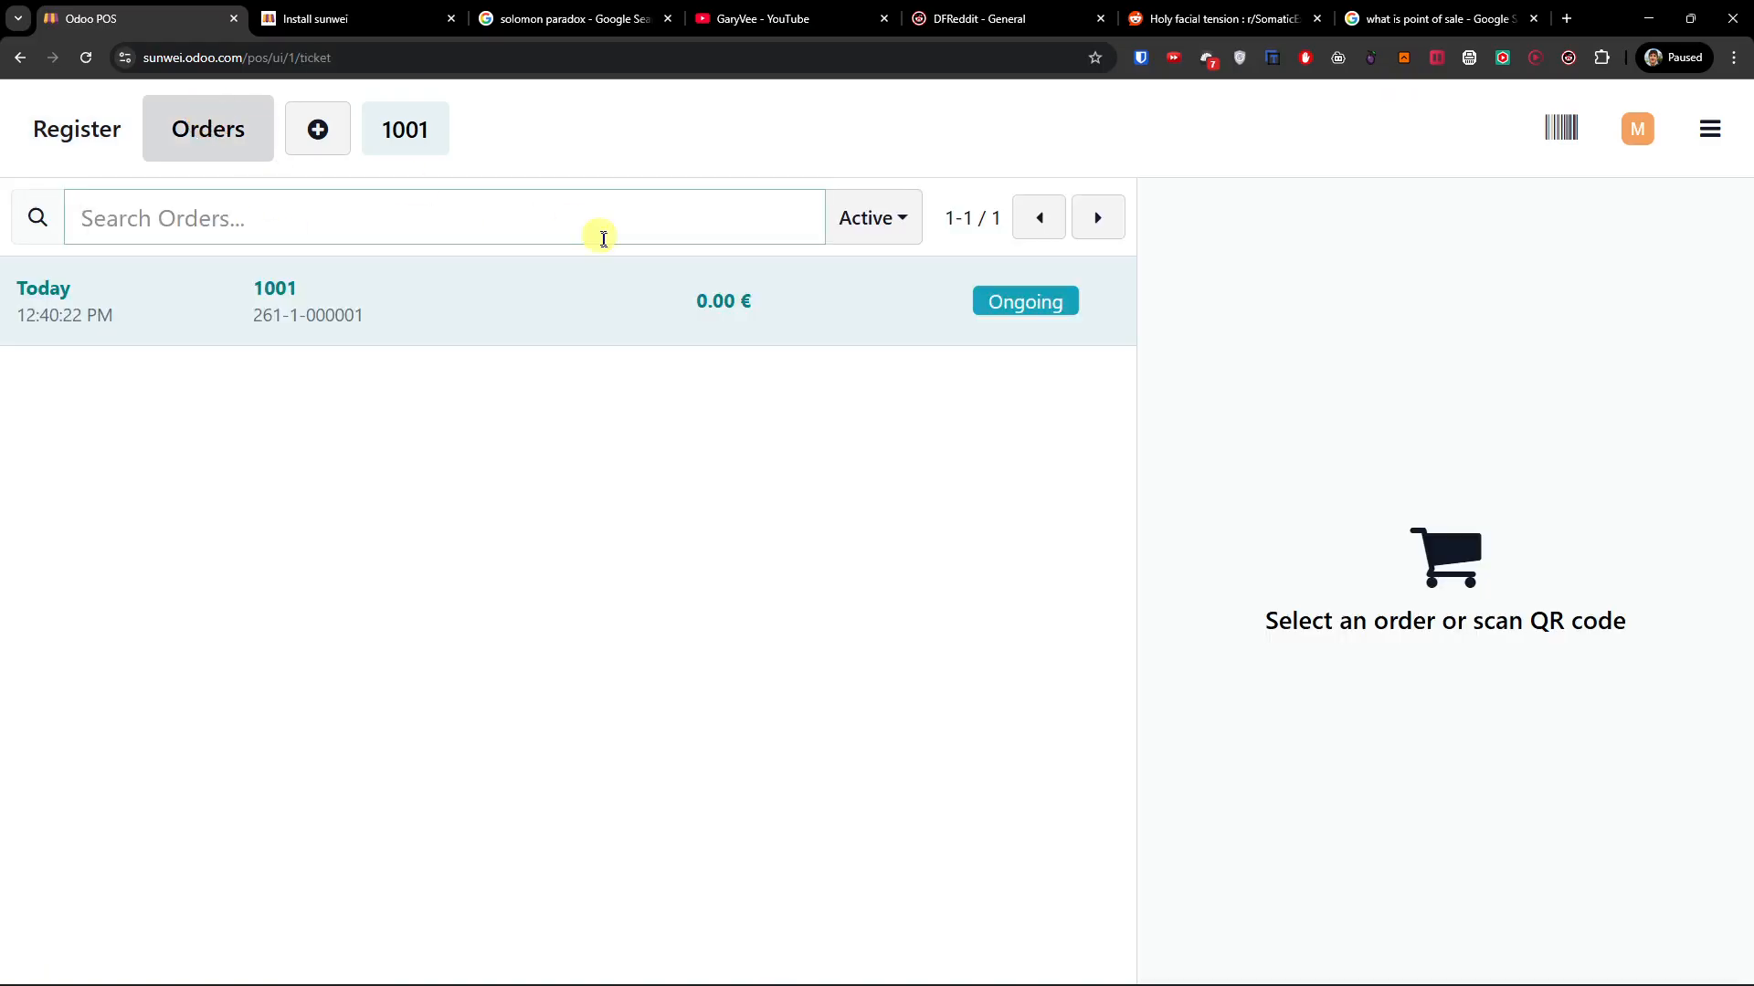
left_click(520, 309)
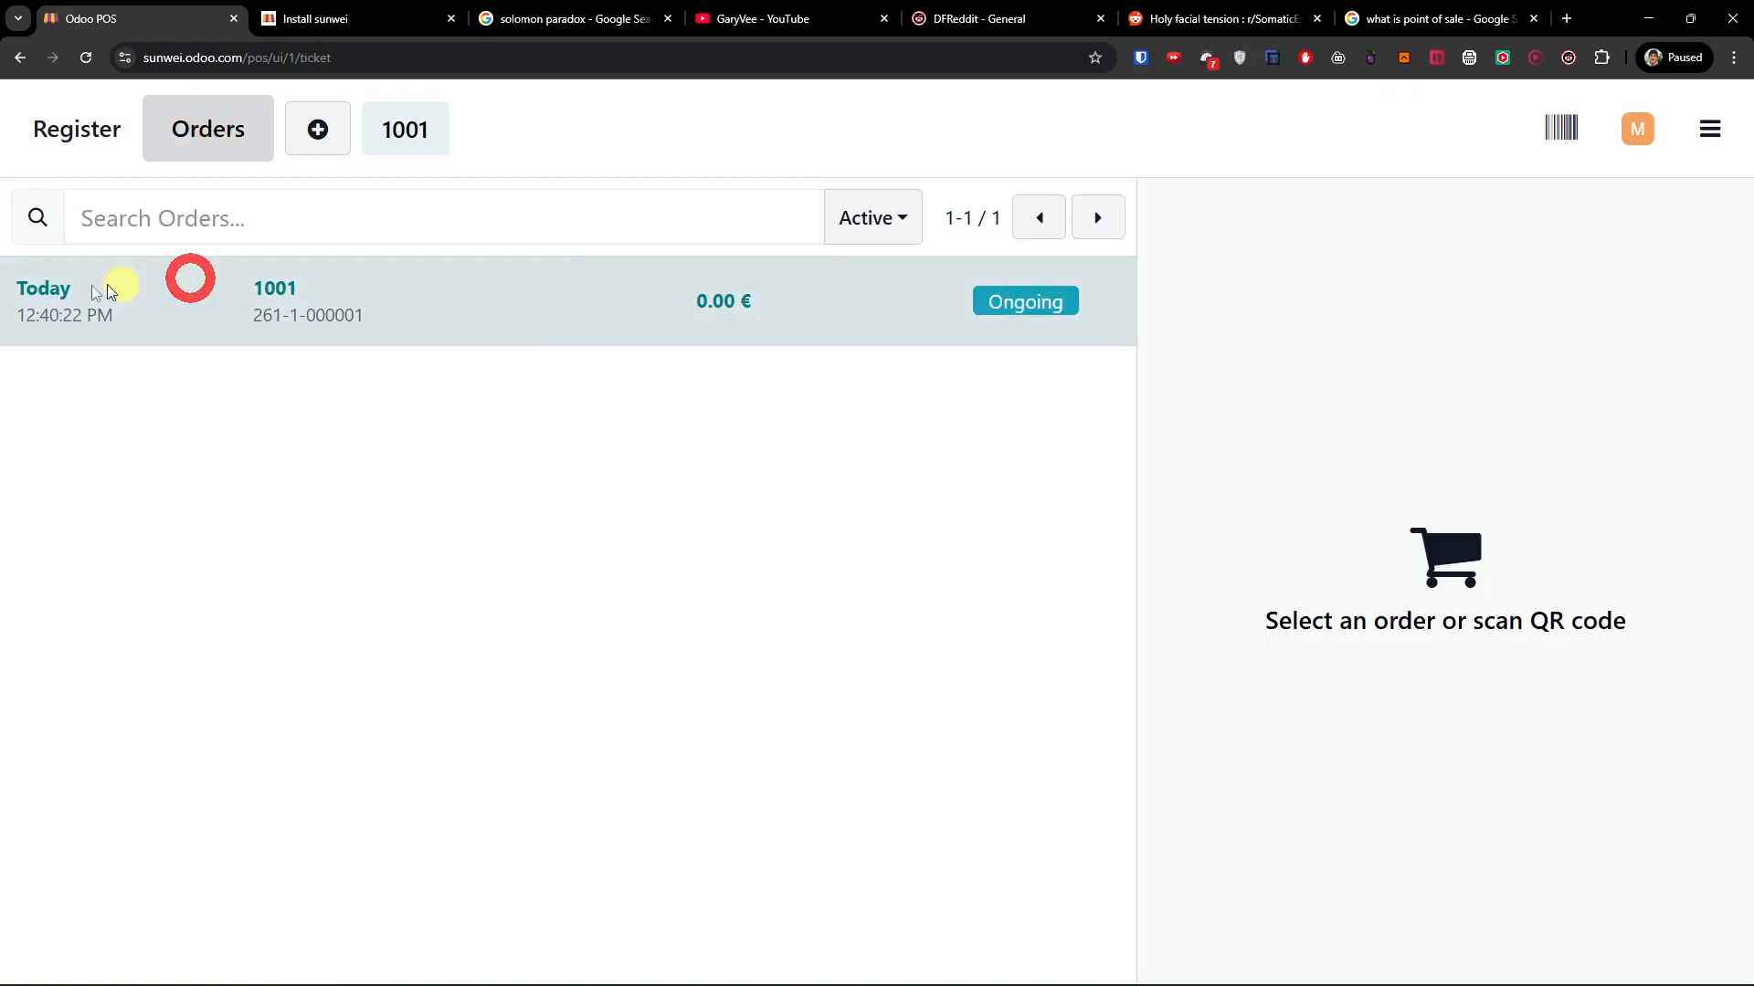
left_click(82, 132)
left_click(901, 392)
left_click(361, 612)
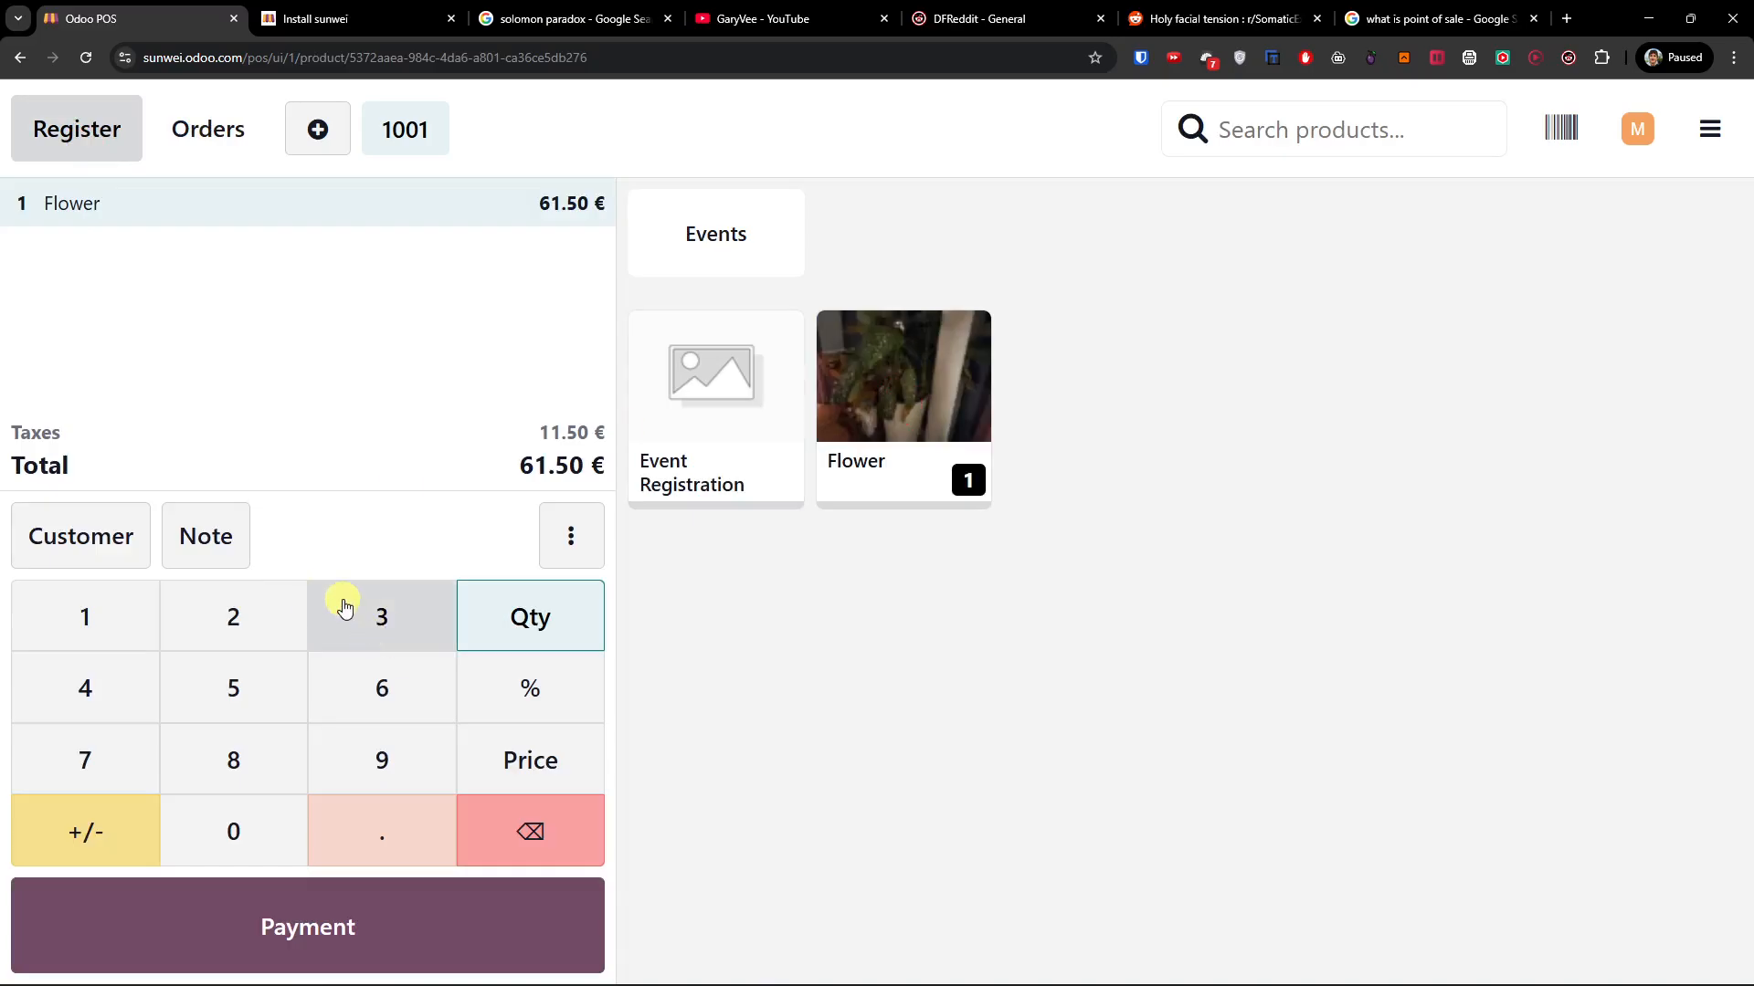
Step: Settle this second three-Flower order in Cash, validate it and continue to a new order
left_click(457, 900)
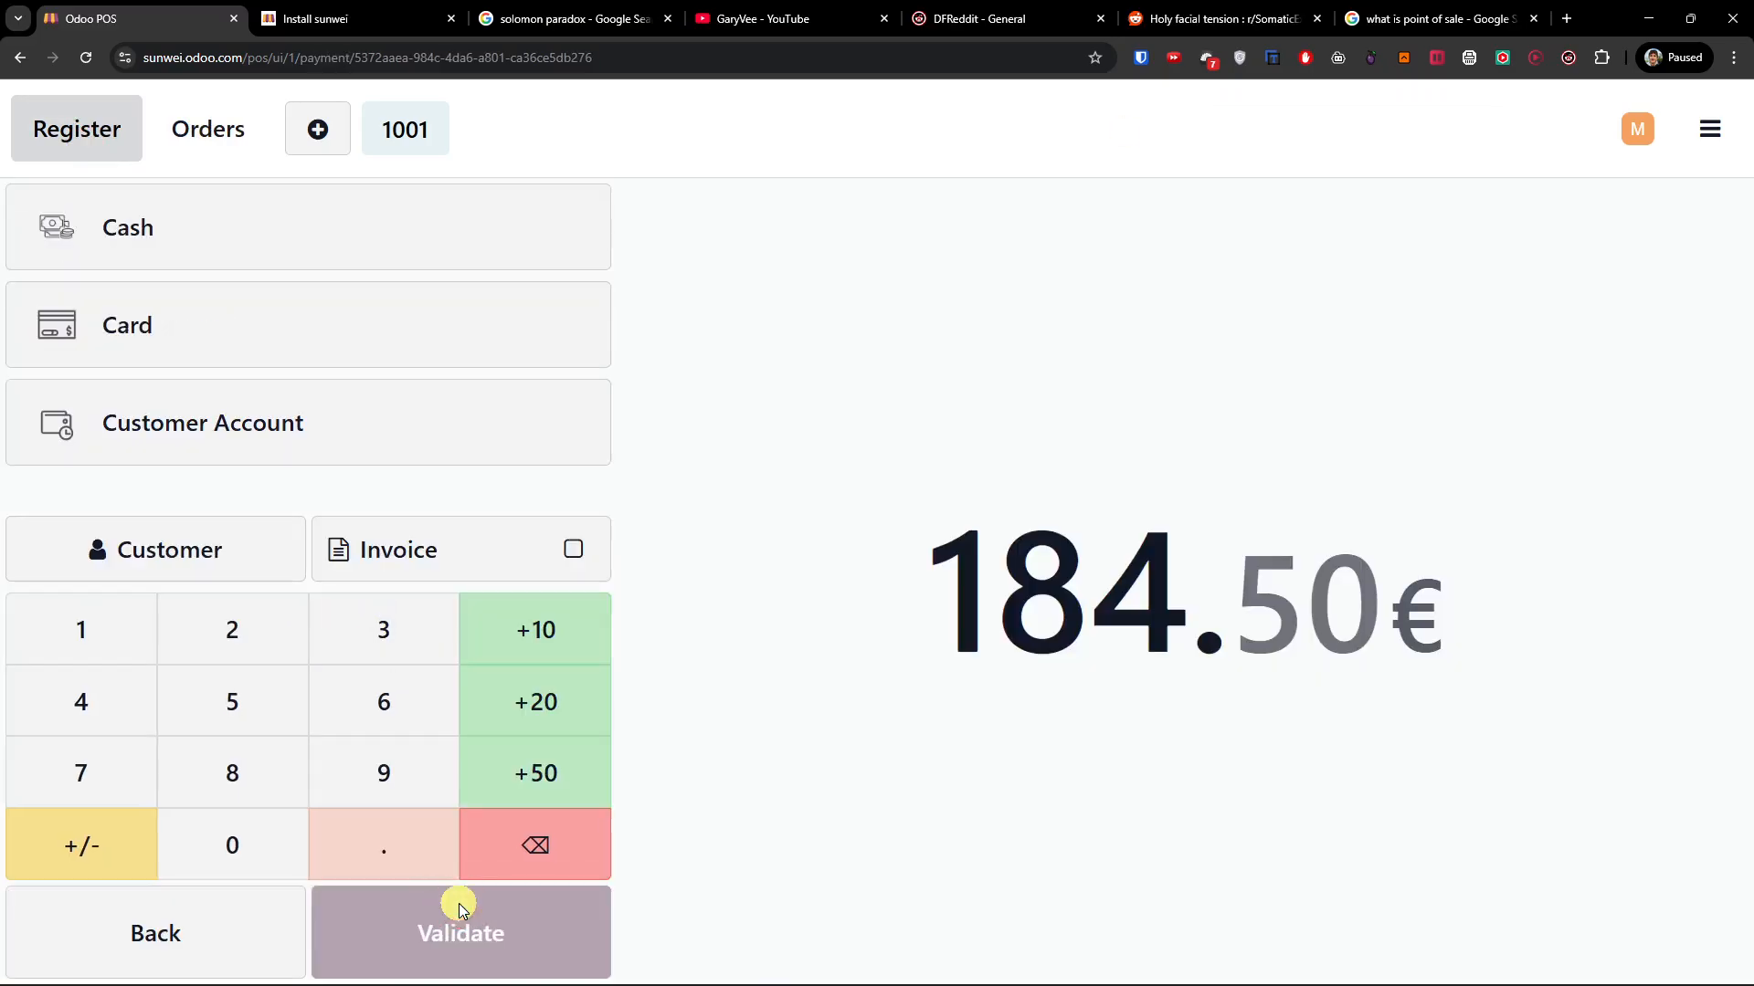
left_click(320, 234)
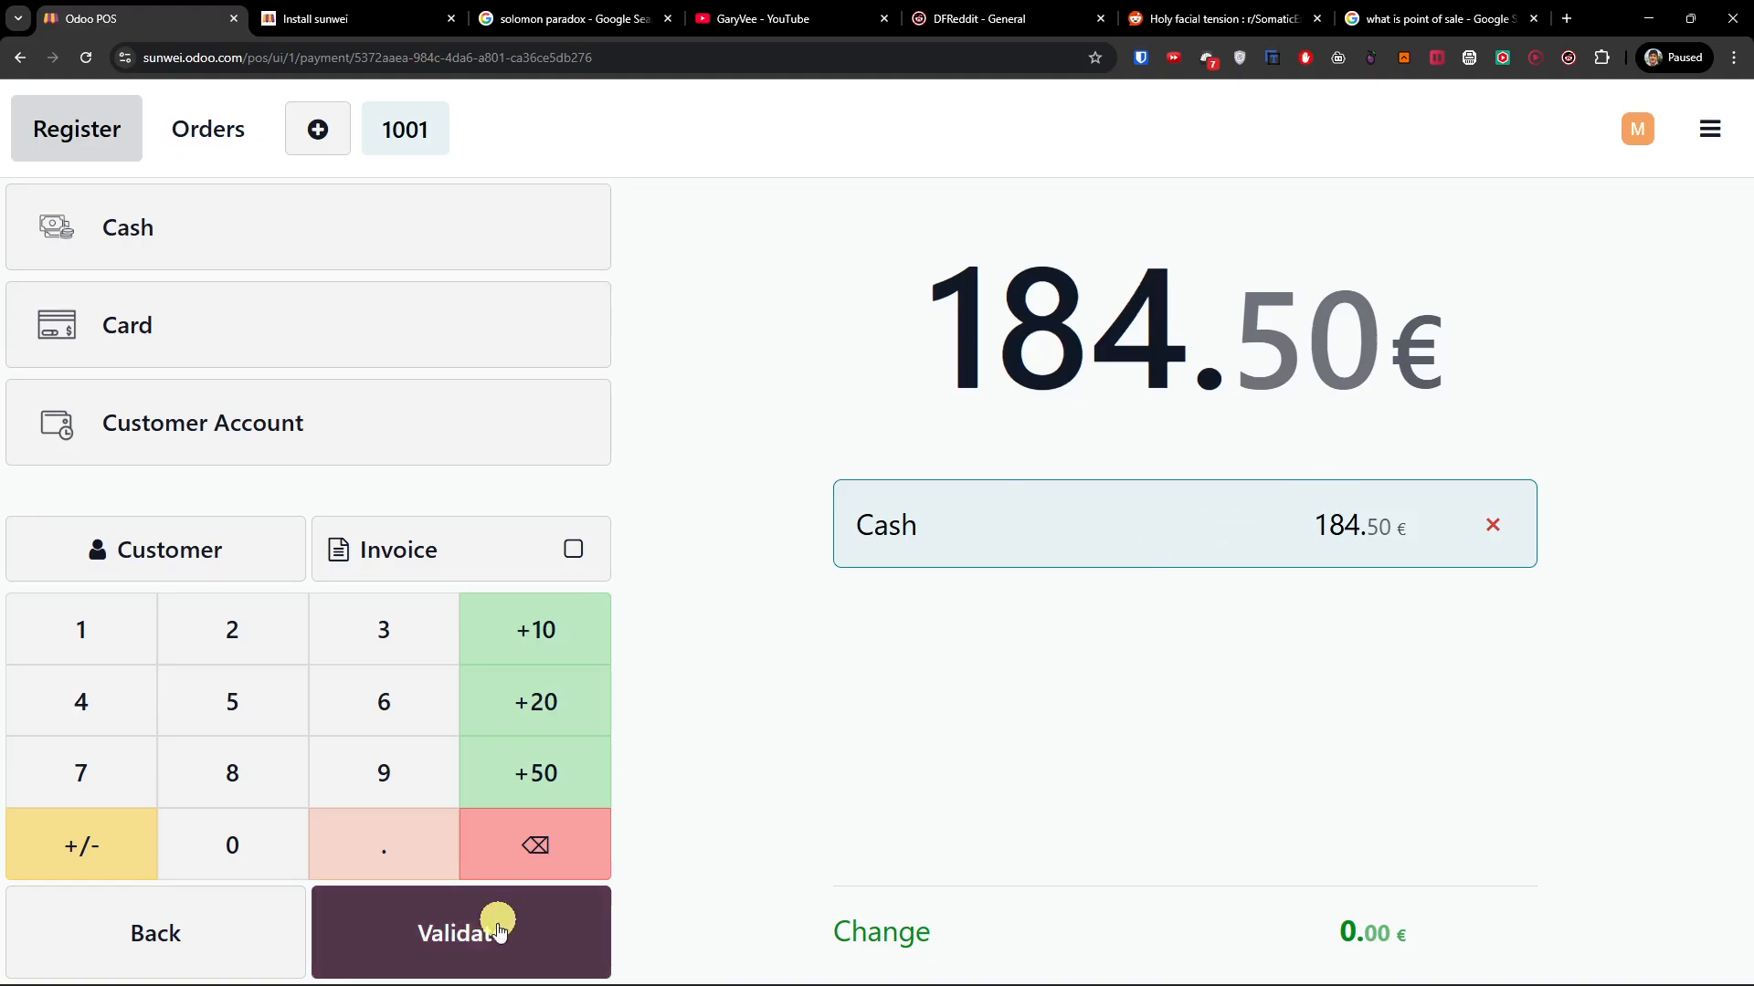
left_click(441, 945)
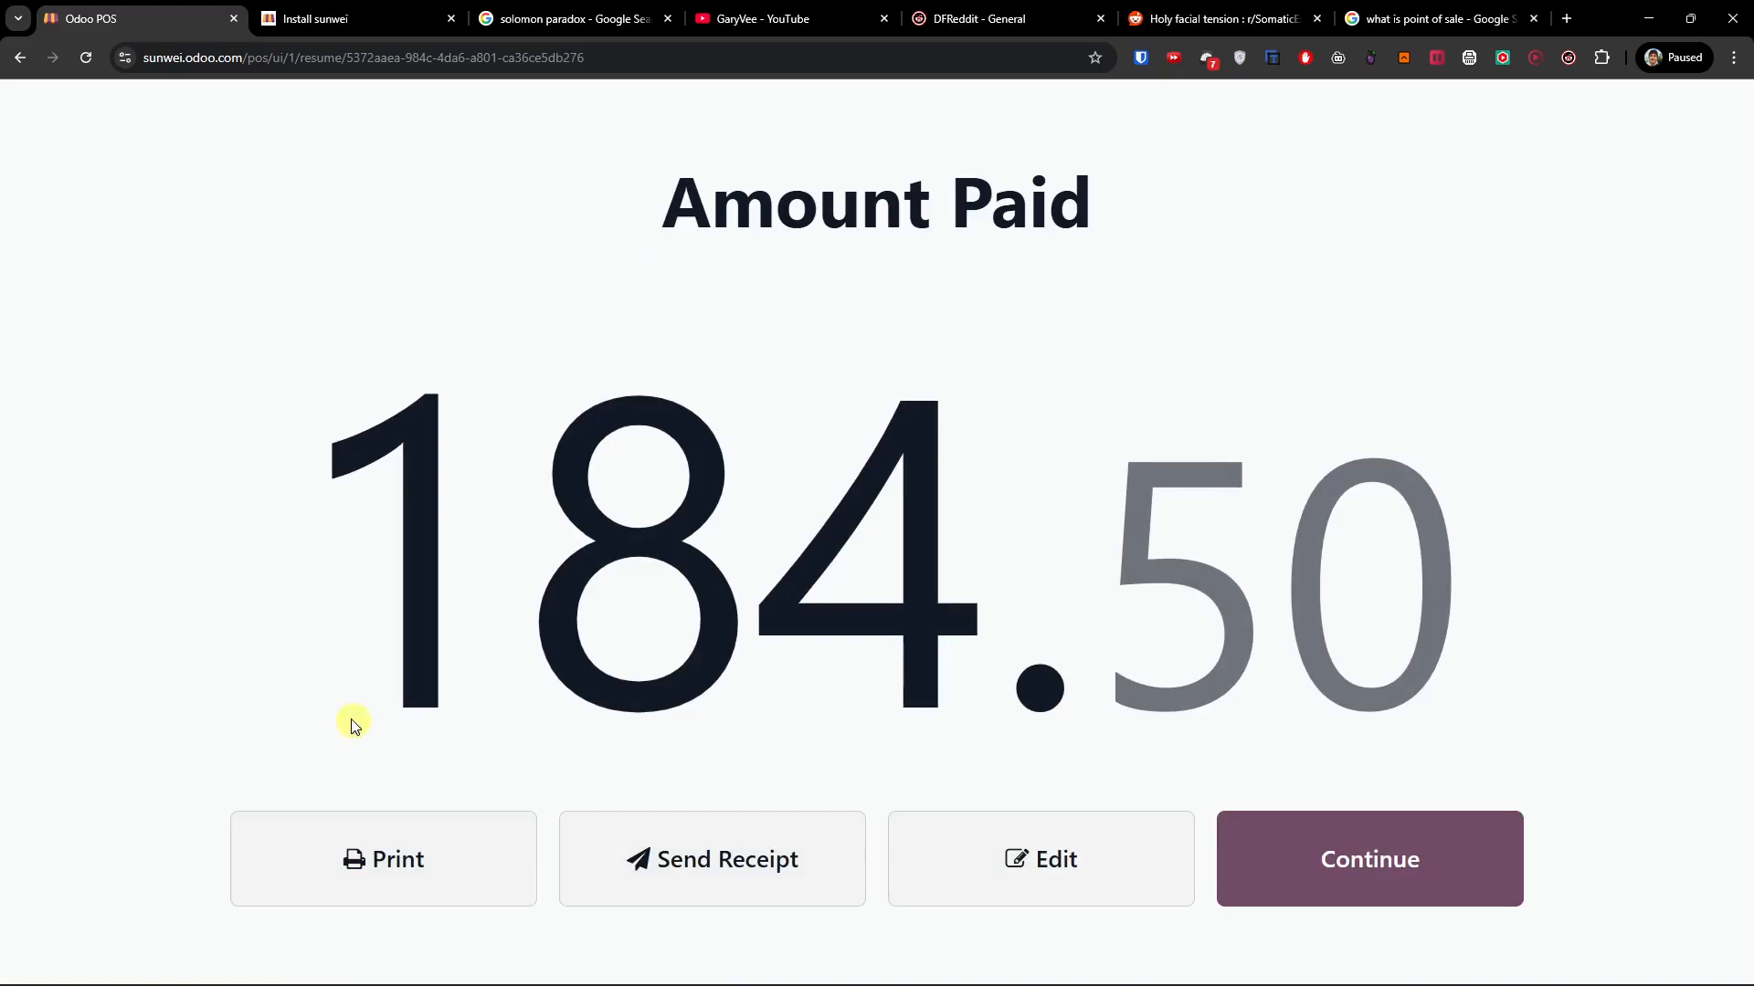
left_click(1410, 854)
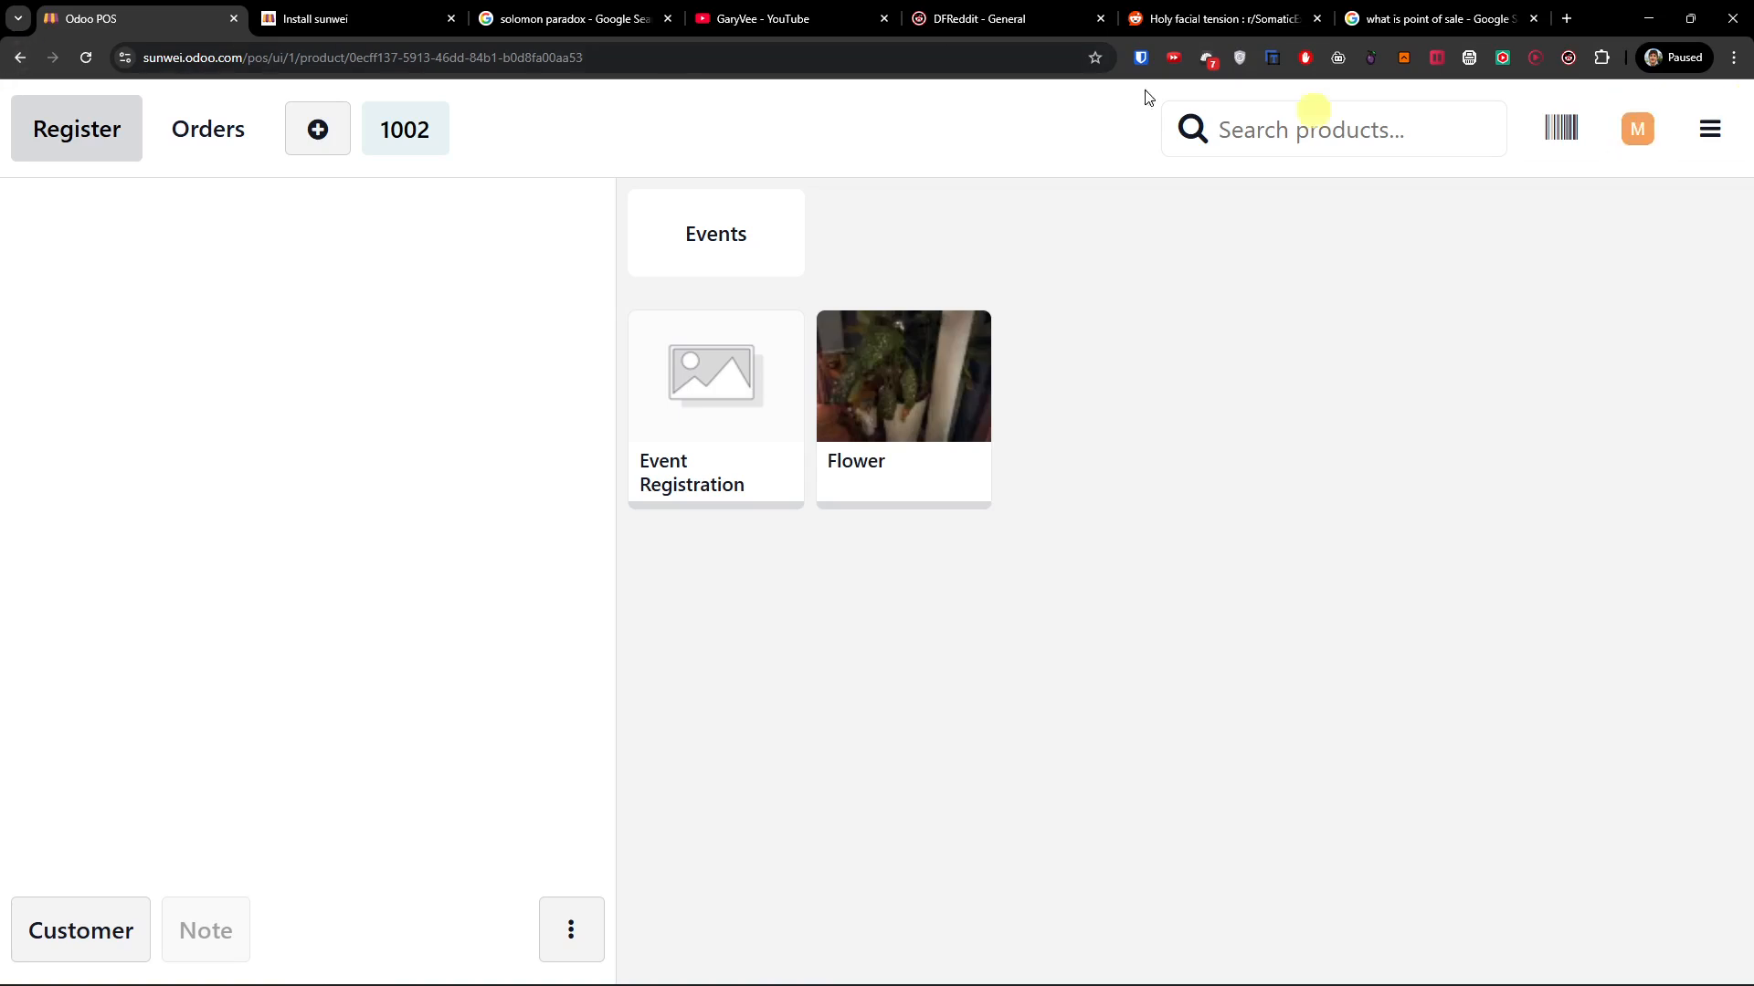
Step: Open the Point of Sale backend in a separate browser tab and view its Orders list
middle_click(20, 64)
left_click(283, 8)
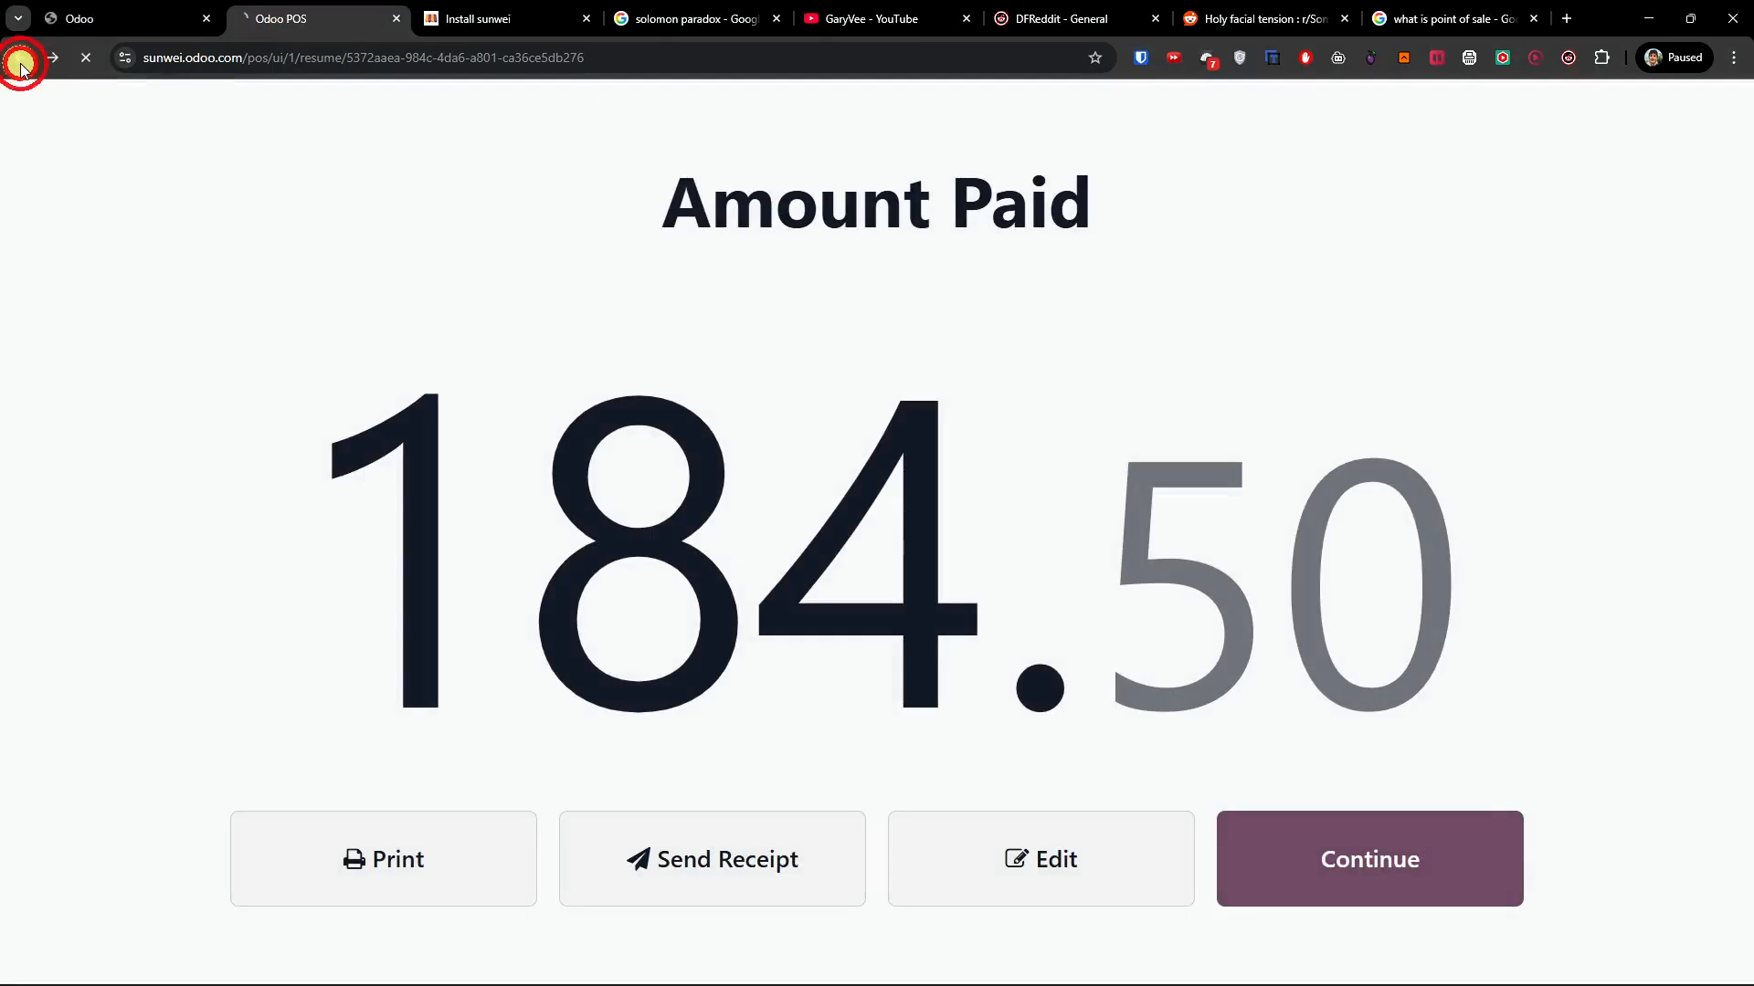
left_click(19, 60)
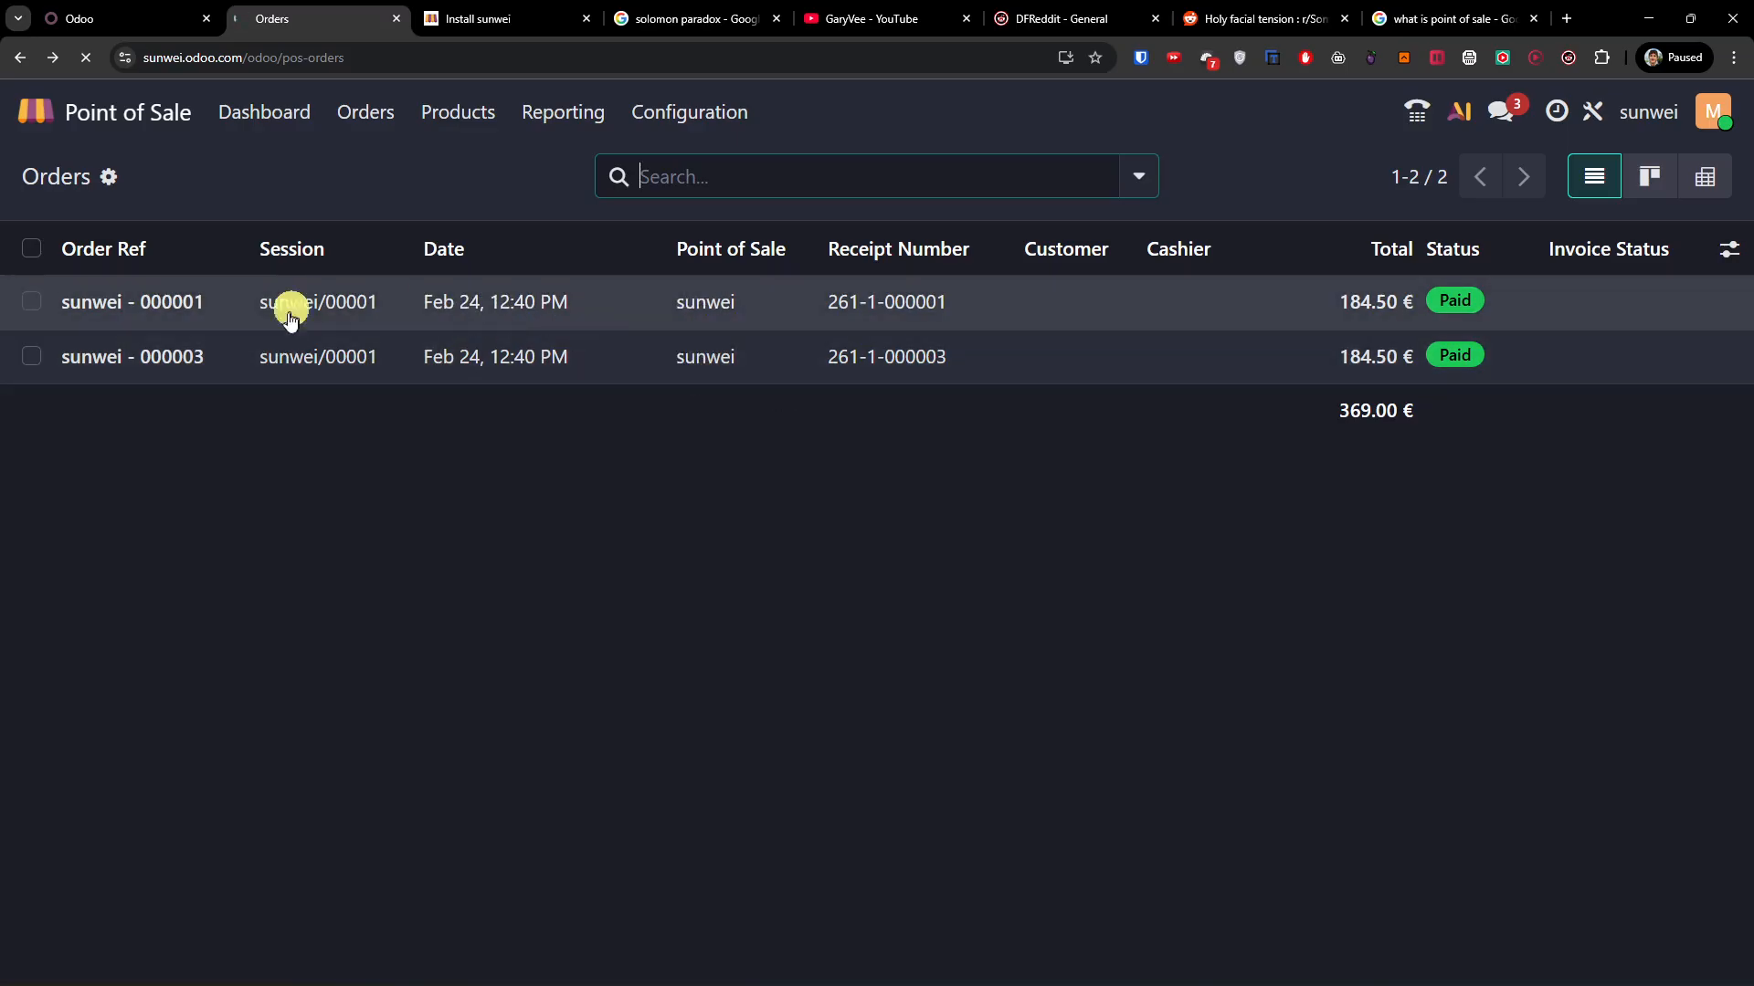
left_click(356, 107)
left_click(375, 178)
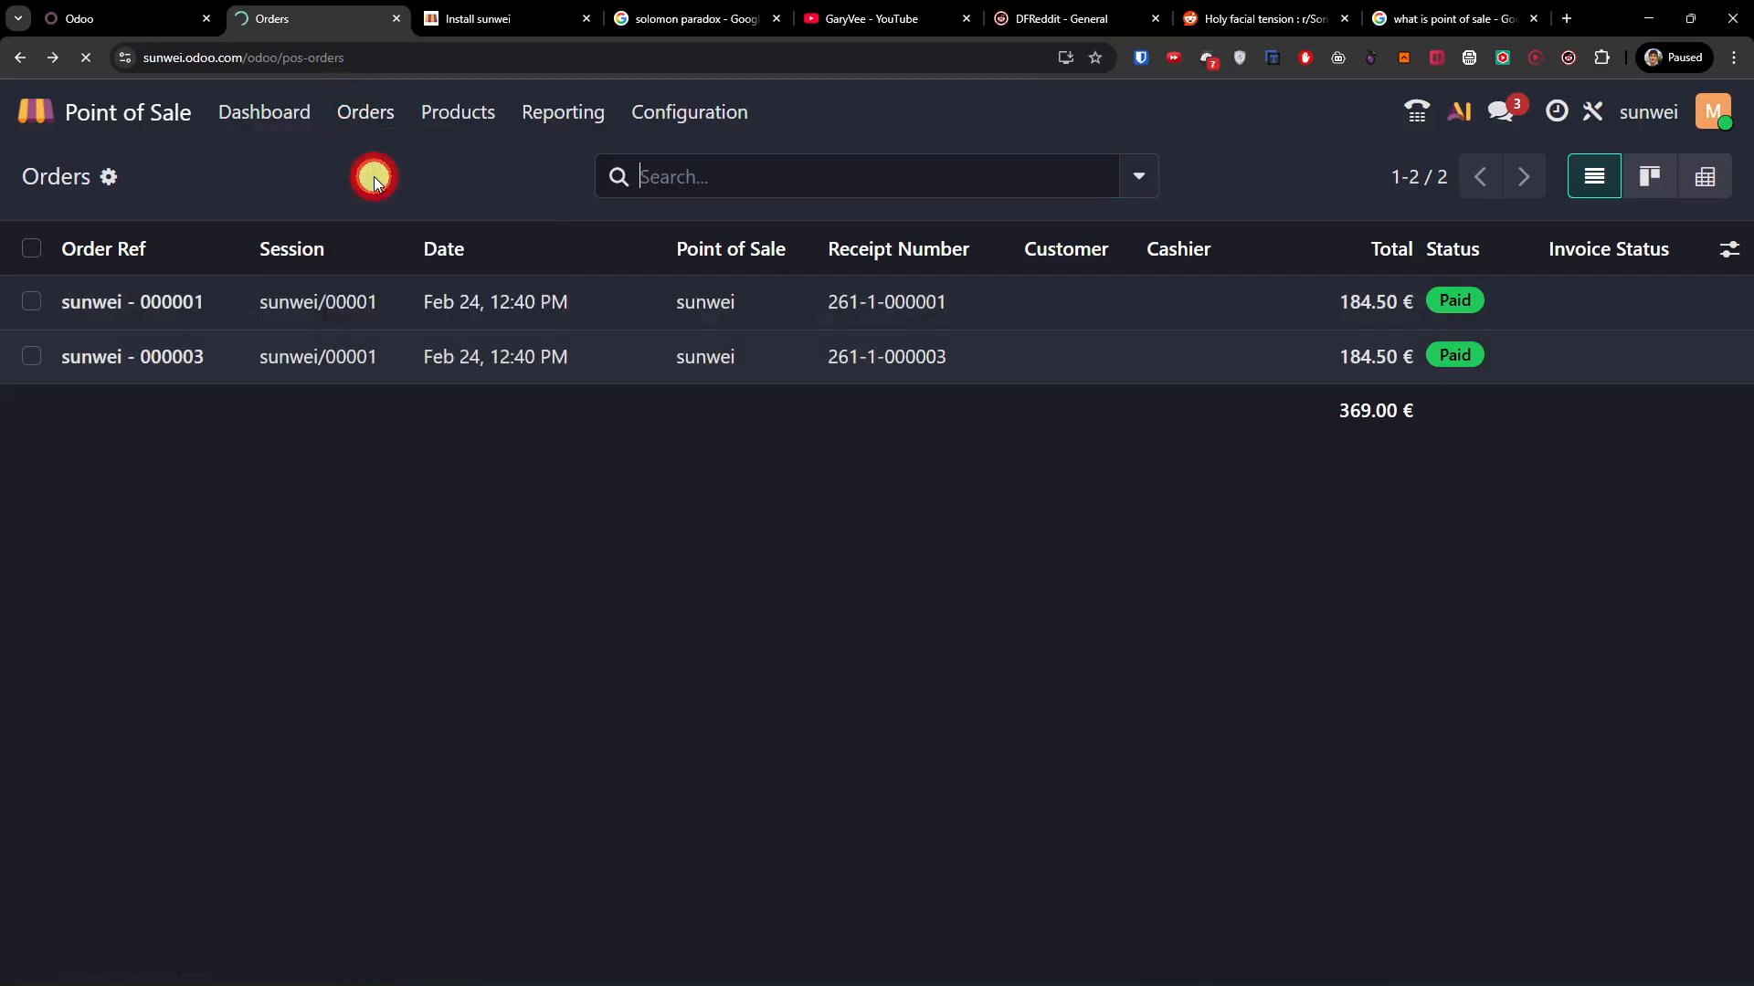
Step: View the Sessions list and the other order-related backend lists, ending on the Orders list
left_click(357, 131)
left_click(364, 197)
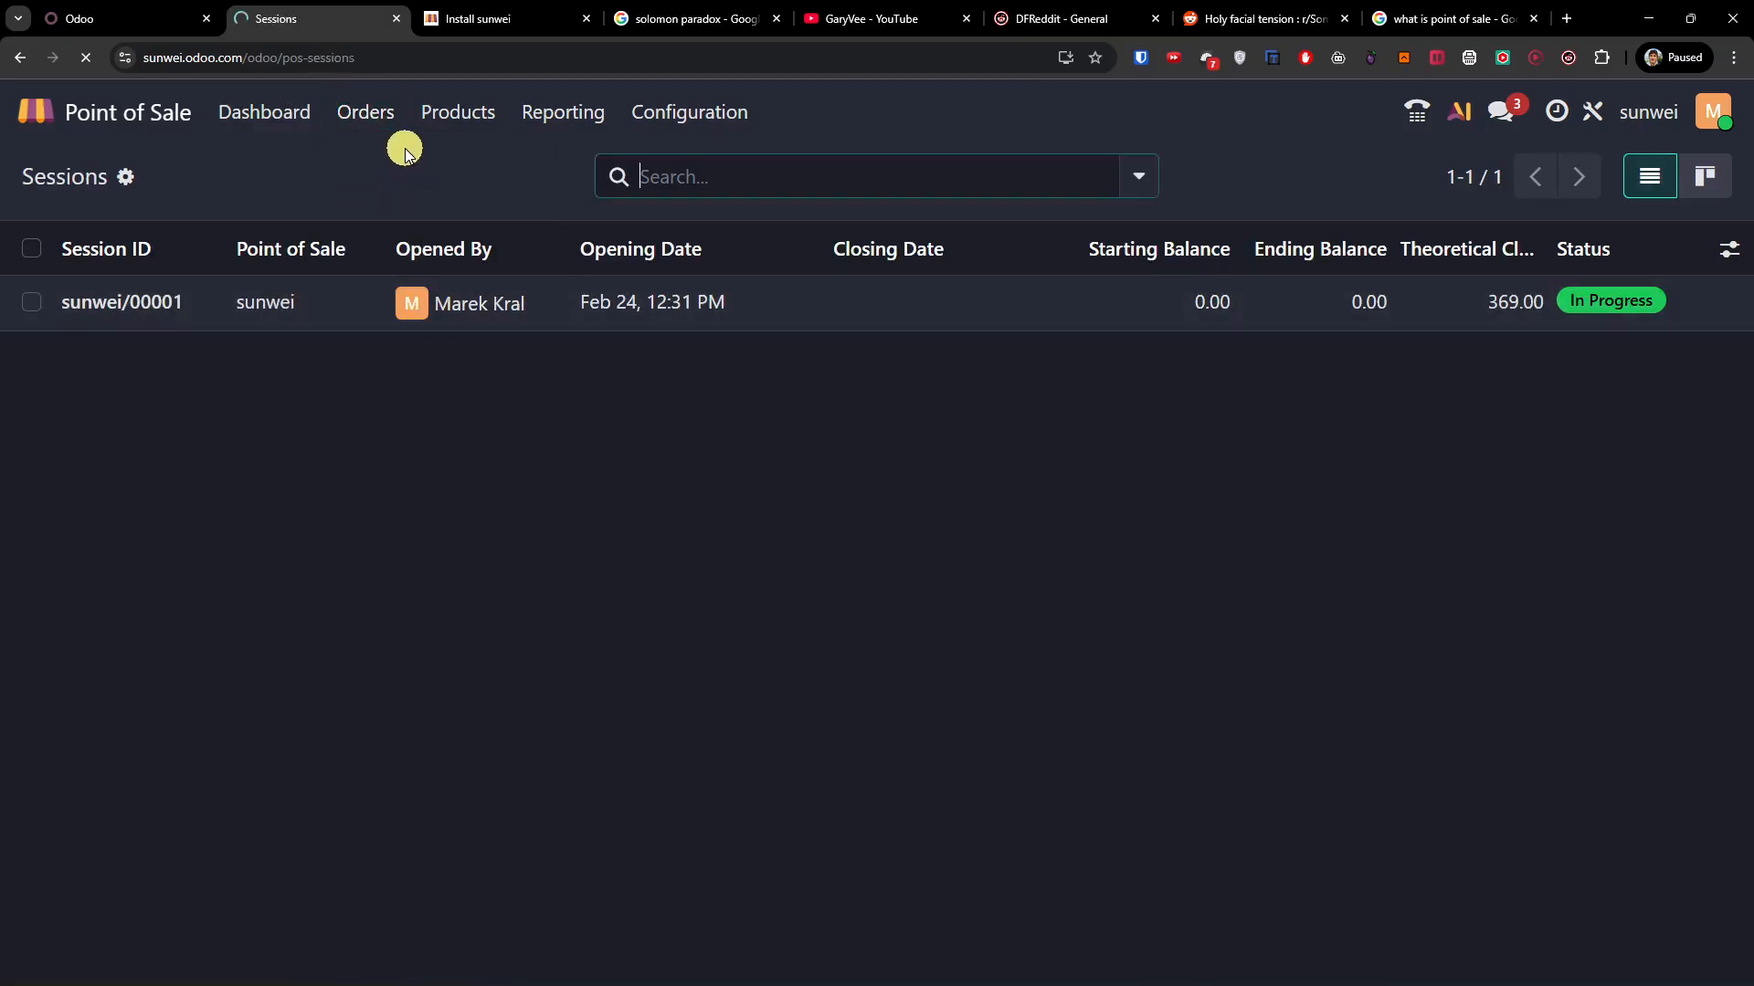
left_click(392, 122)
left_click(380, 238)
left_click(372, 119)
left_click(396, 276)
left_click(365, 113)
left_click(362, 163)
Step: Return to the first browser tab, continue selling in the sunwei register and add one Flower to the order
left_click(152, 19)
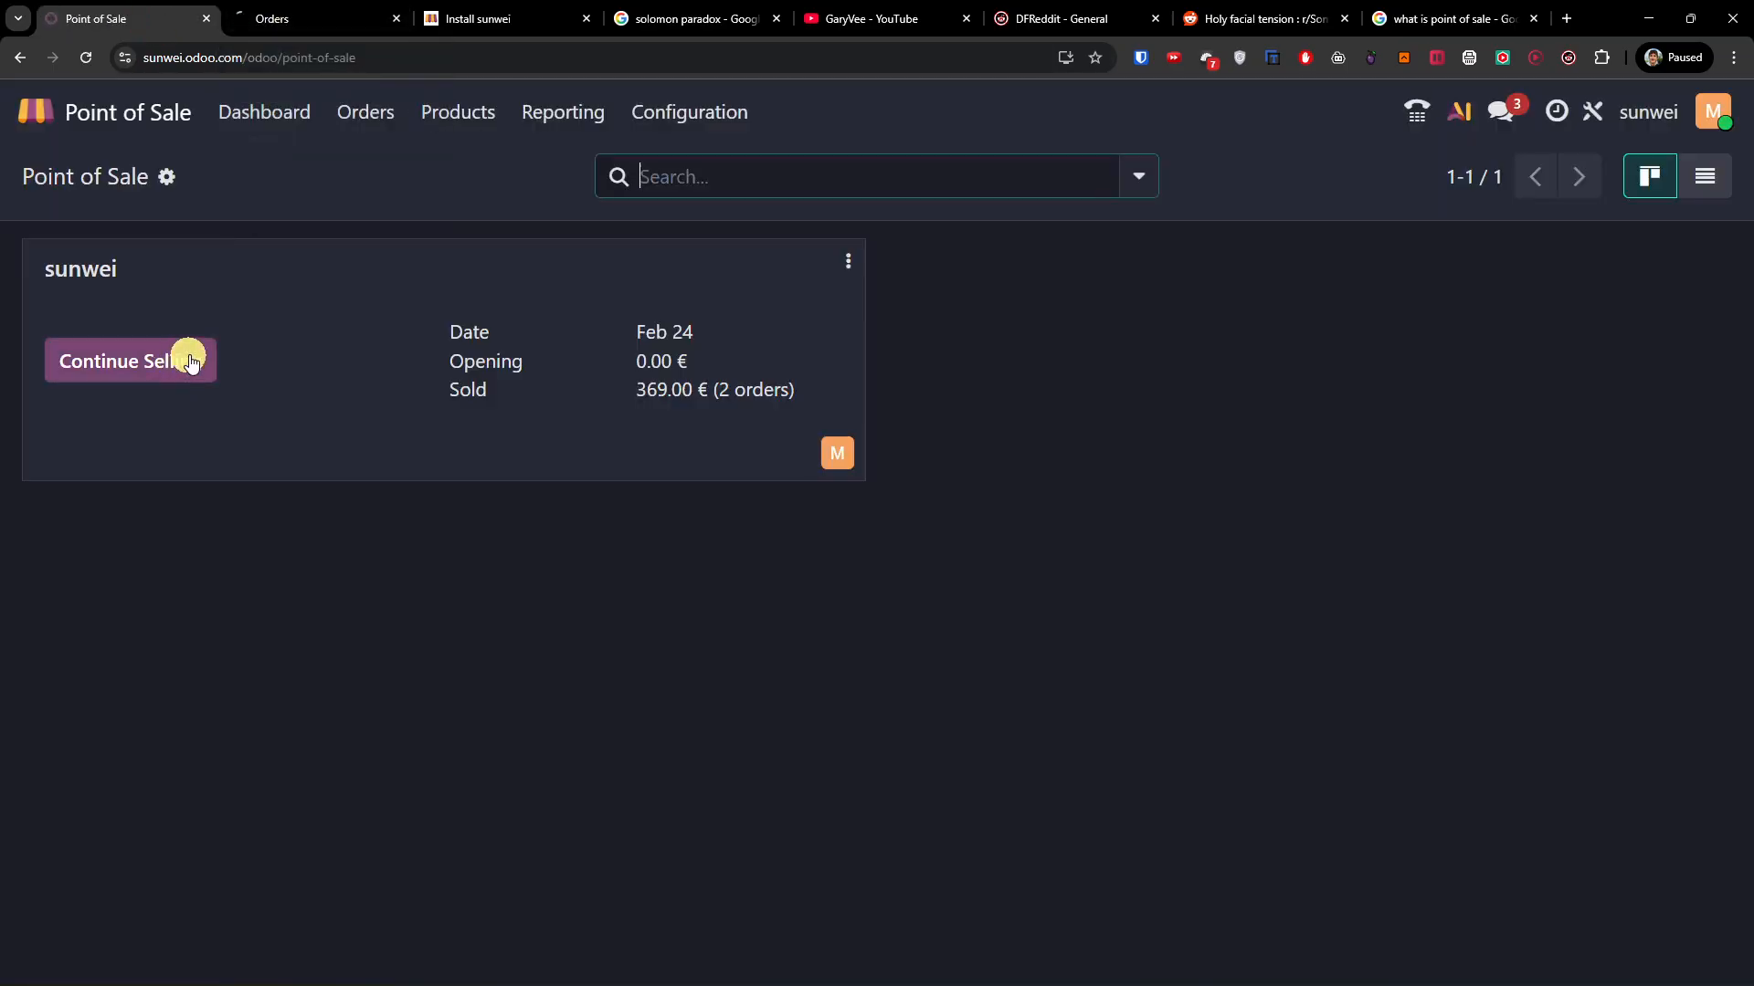
left_click(206, 367)
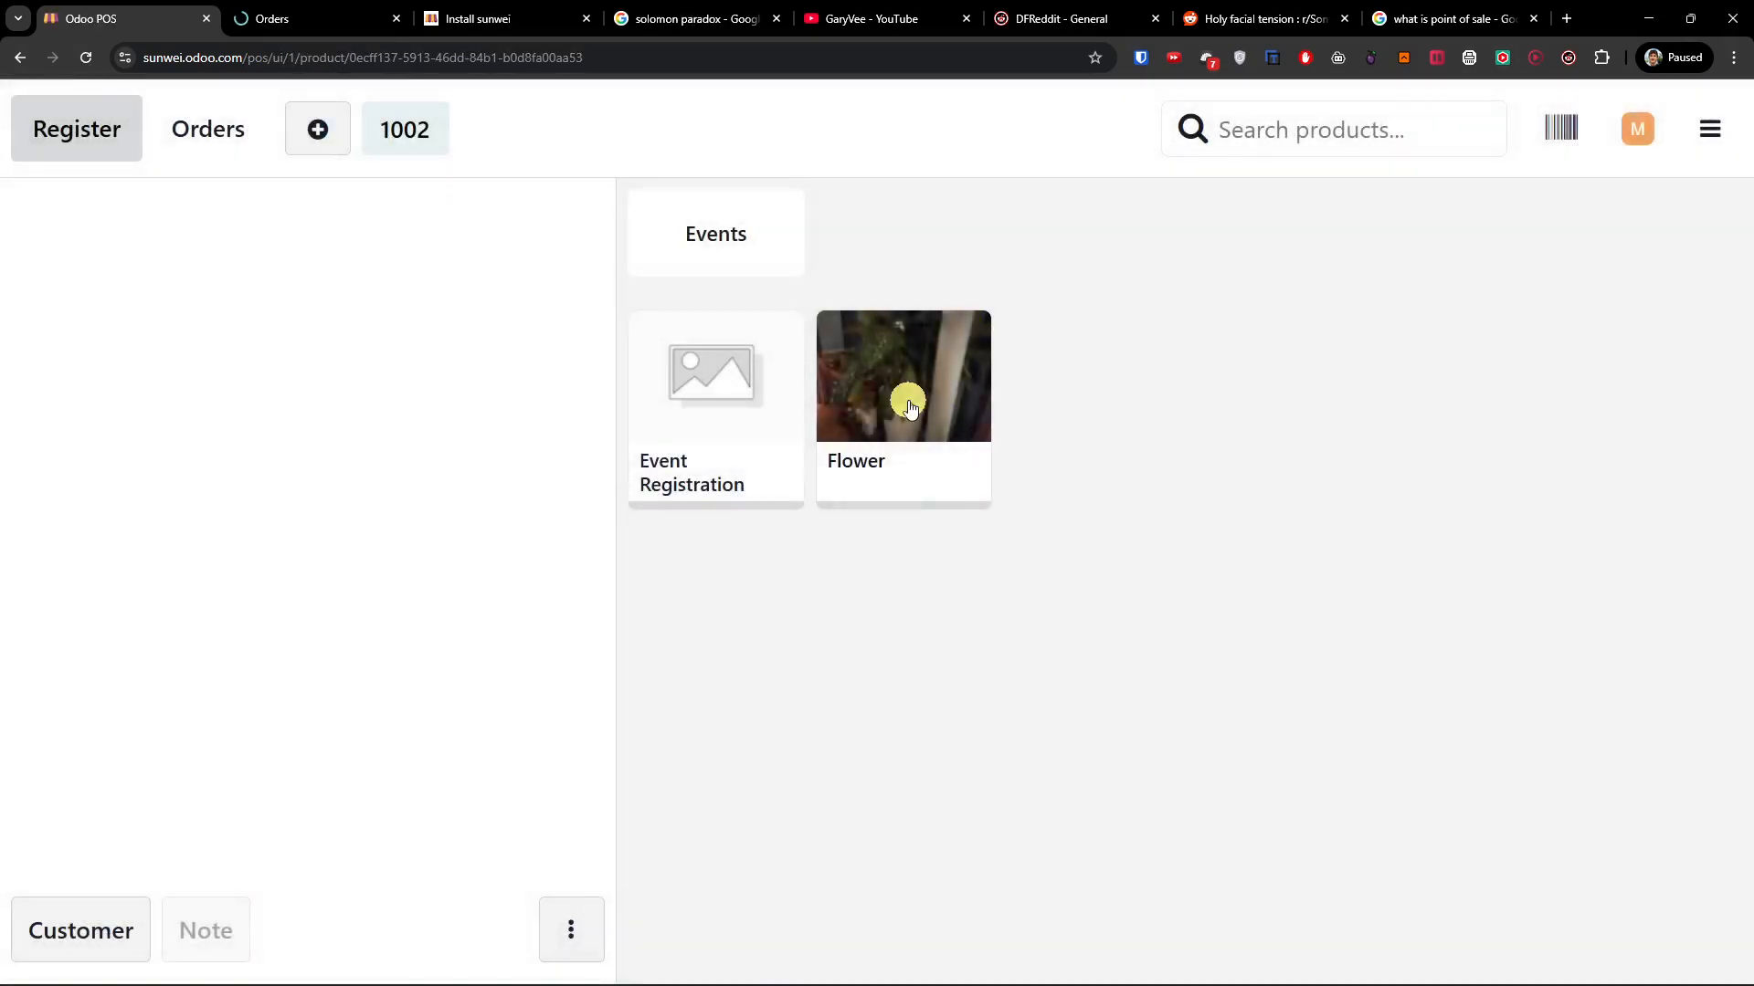
left_click(901, 402)
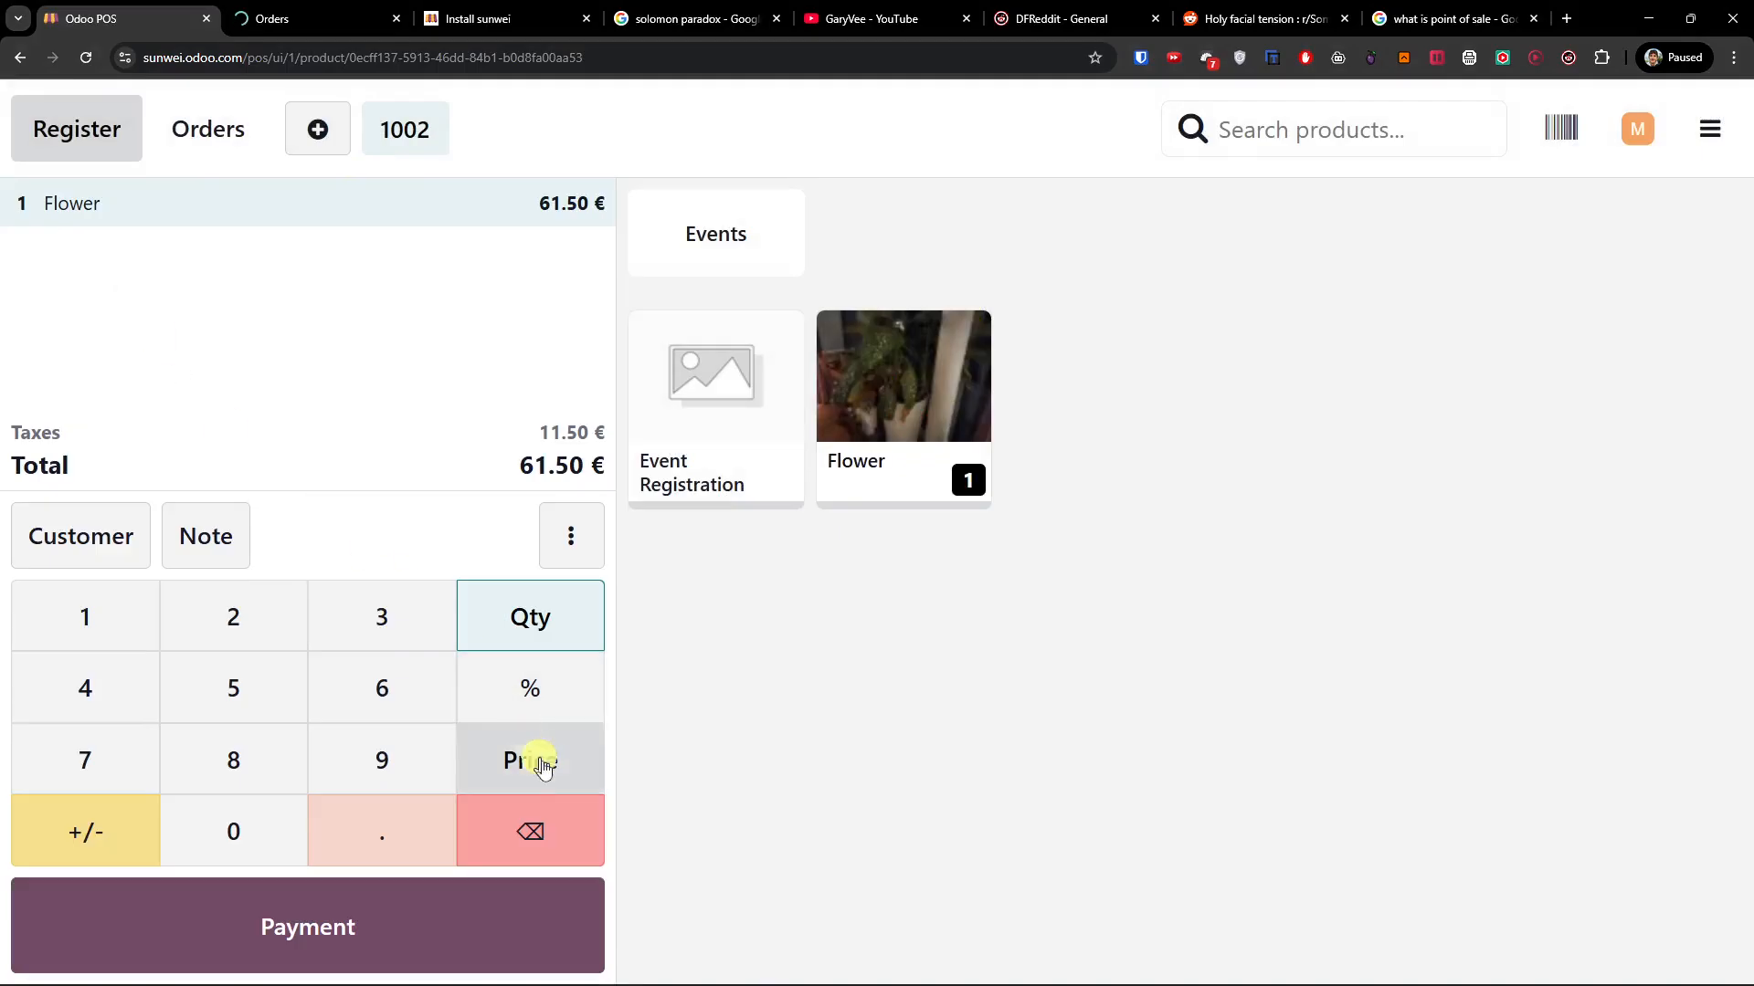
Step: Try toggling the Flower line's sign and switch the numpad between Price and Qty modes
left_click(146, 804)
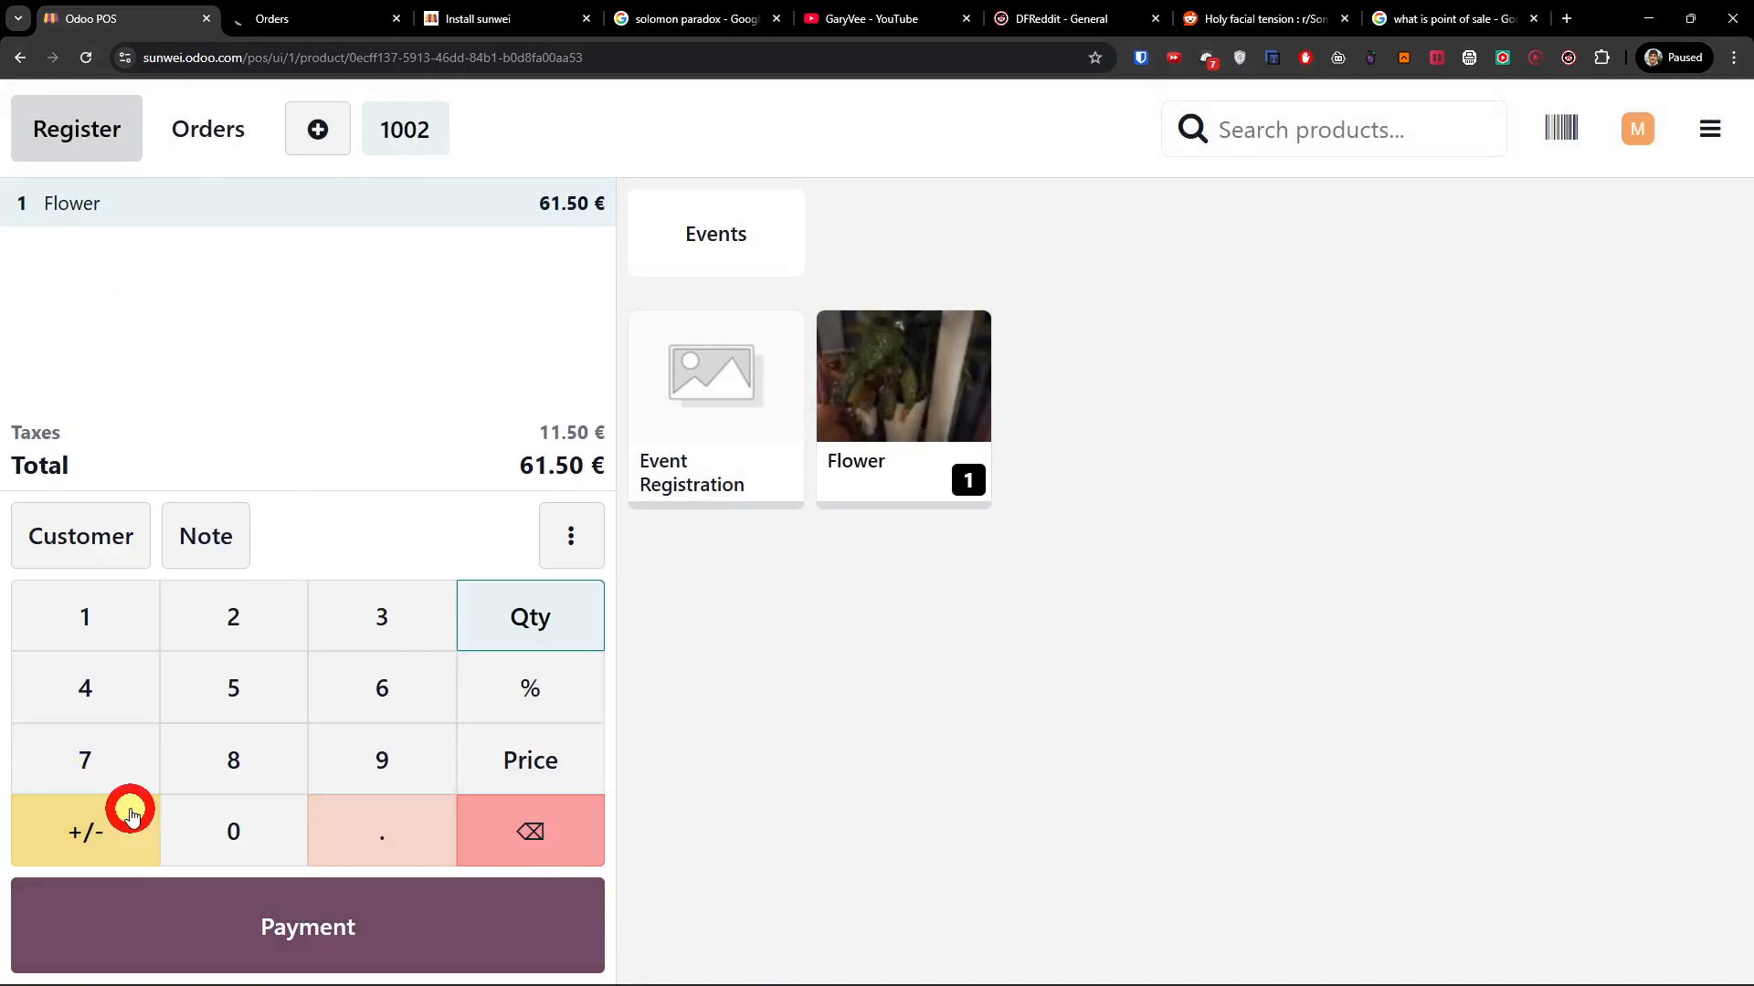
left_click(130, 820)
left_click(141, 824)
left_click(138, 822)
left_click(528, 754)
left_click(548, 618)
Step: Proceed to payment for the one-Flower order, try out Cash and Card payment lines, and remove them all
left_click(371, 907)
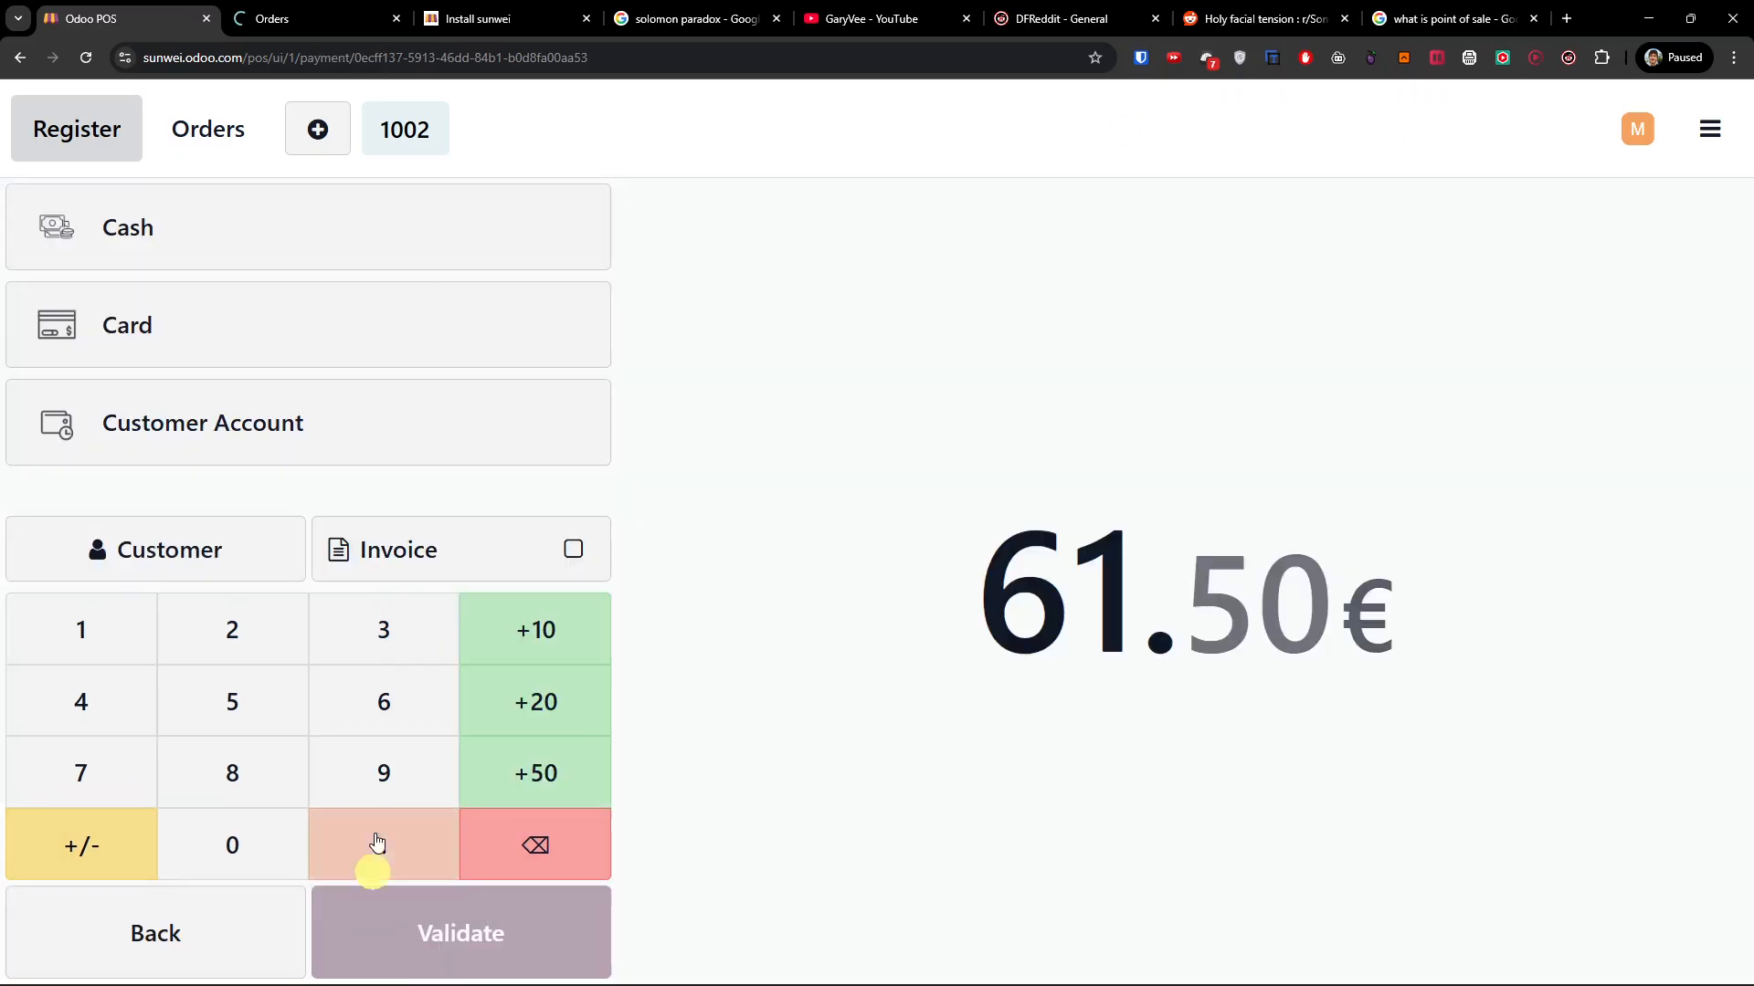
left_click(307, 256)
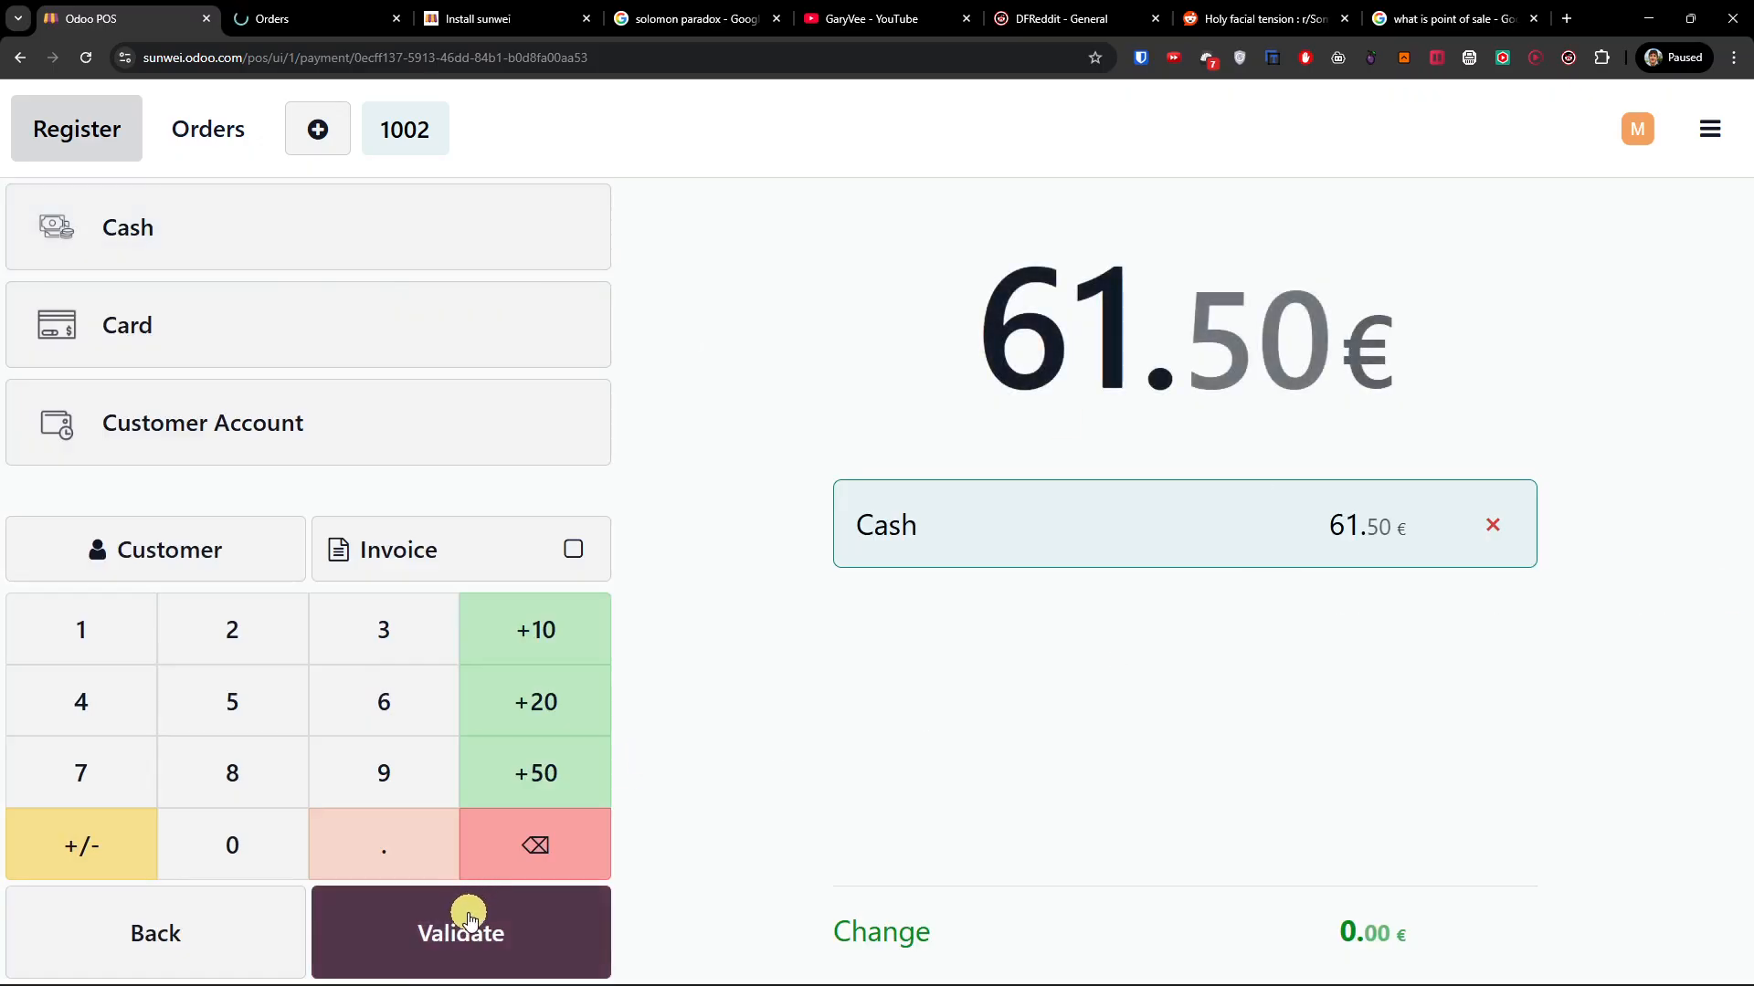
left_click(528, 259)
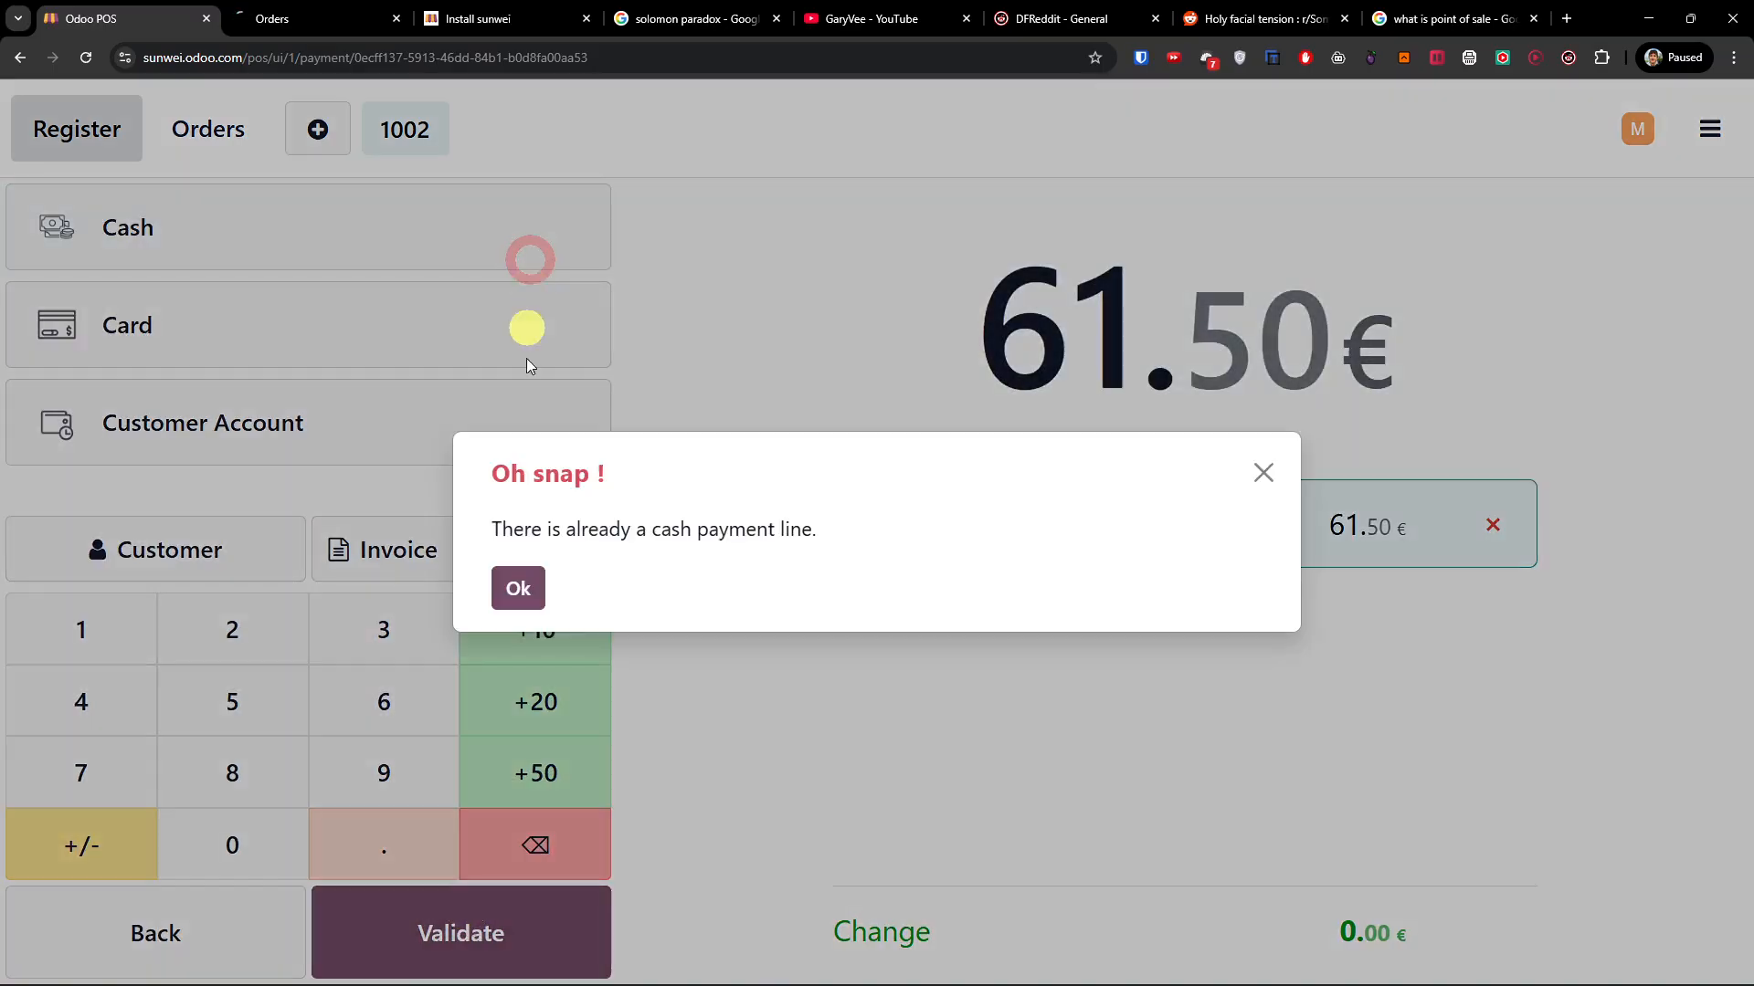
left_click(546, 590)
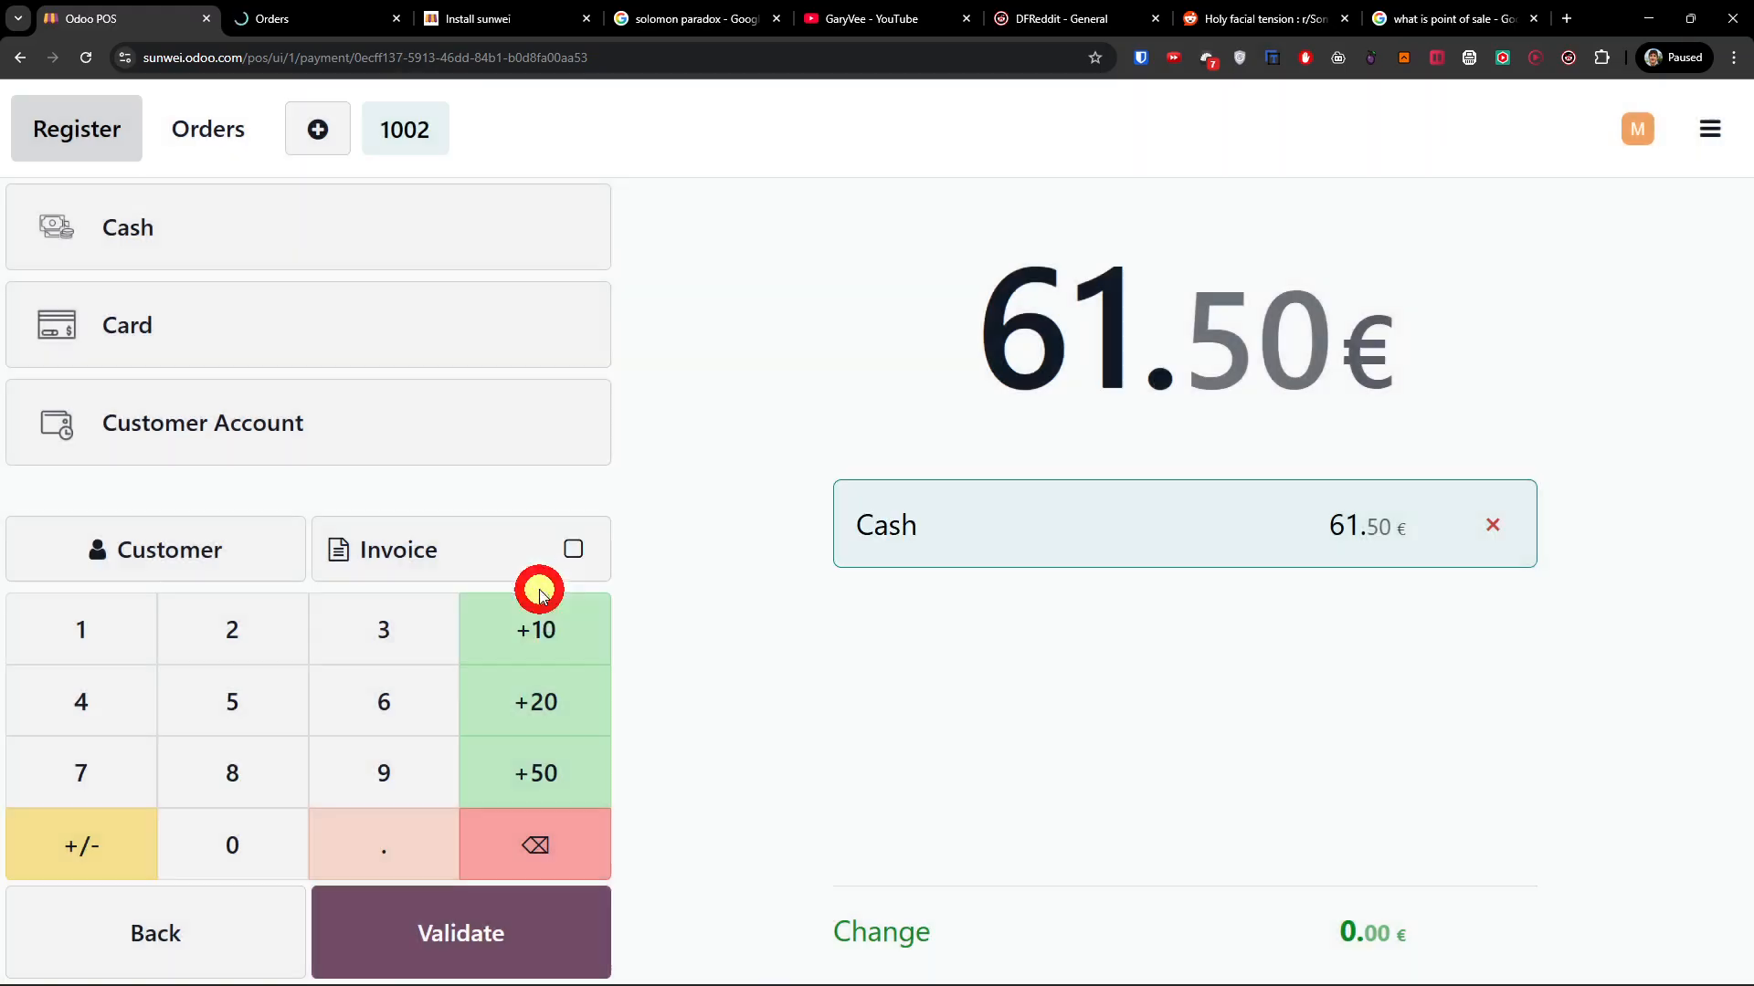
left_click(267, 343)
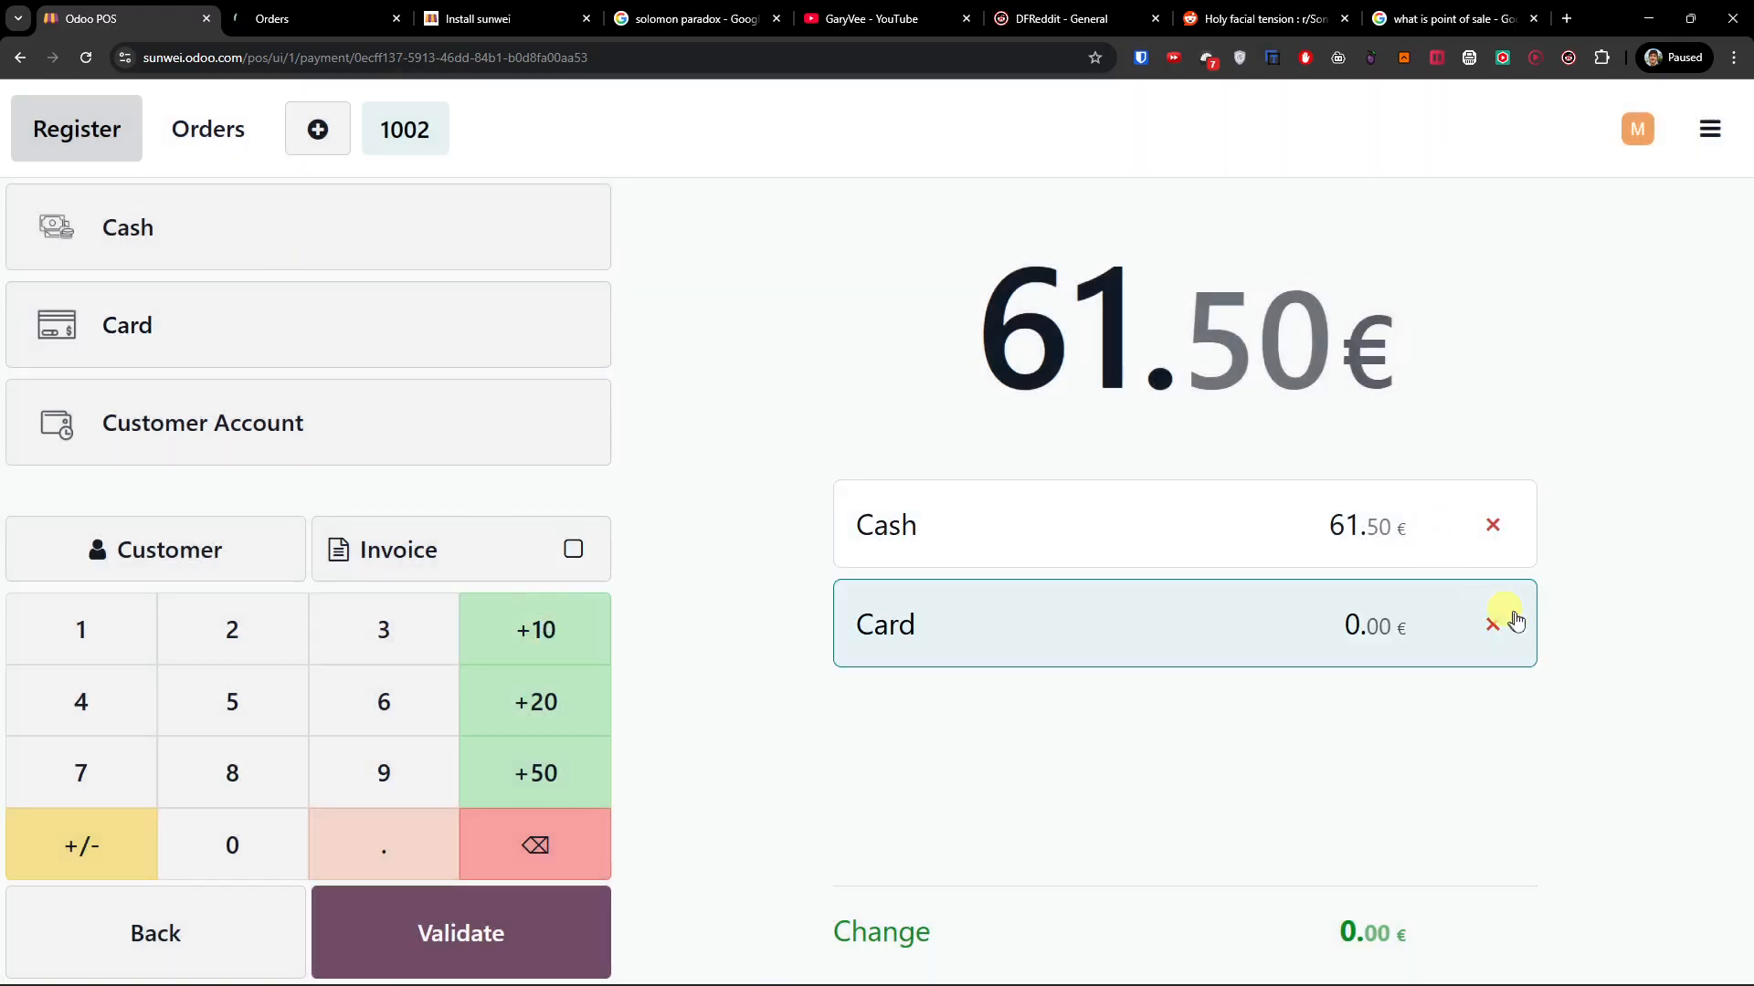
left_click(1498, 618)
left_click(1493, 525)
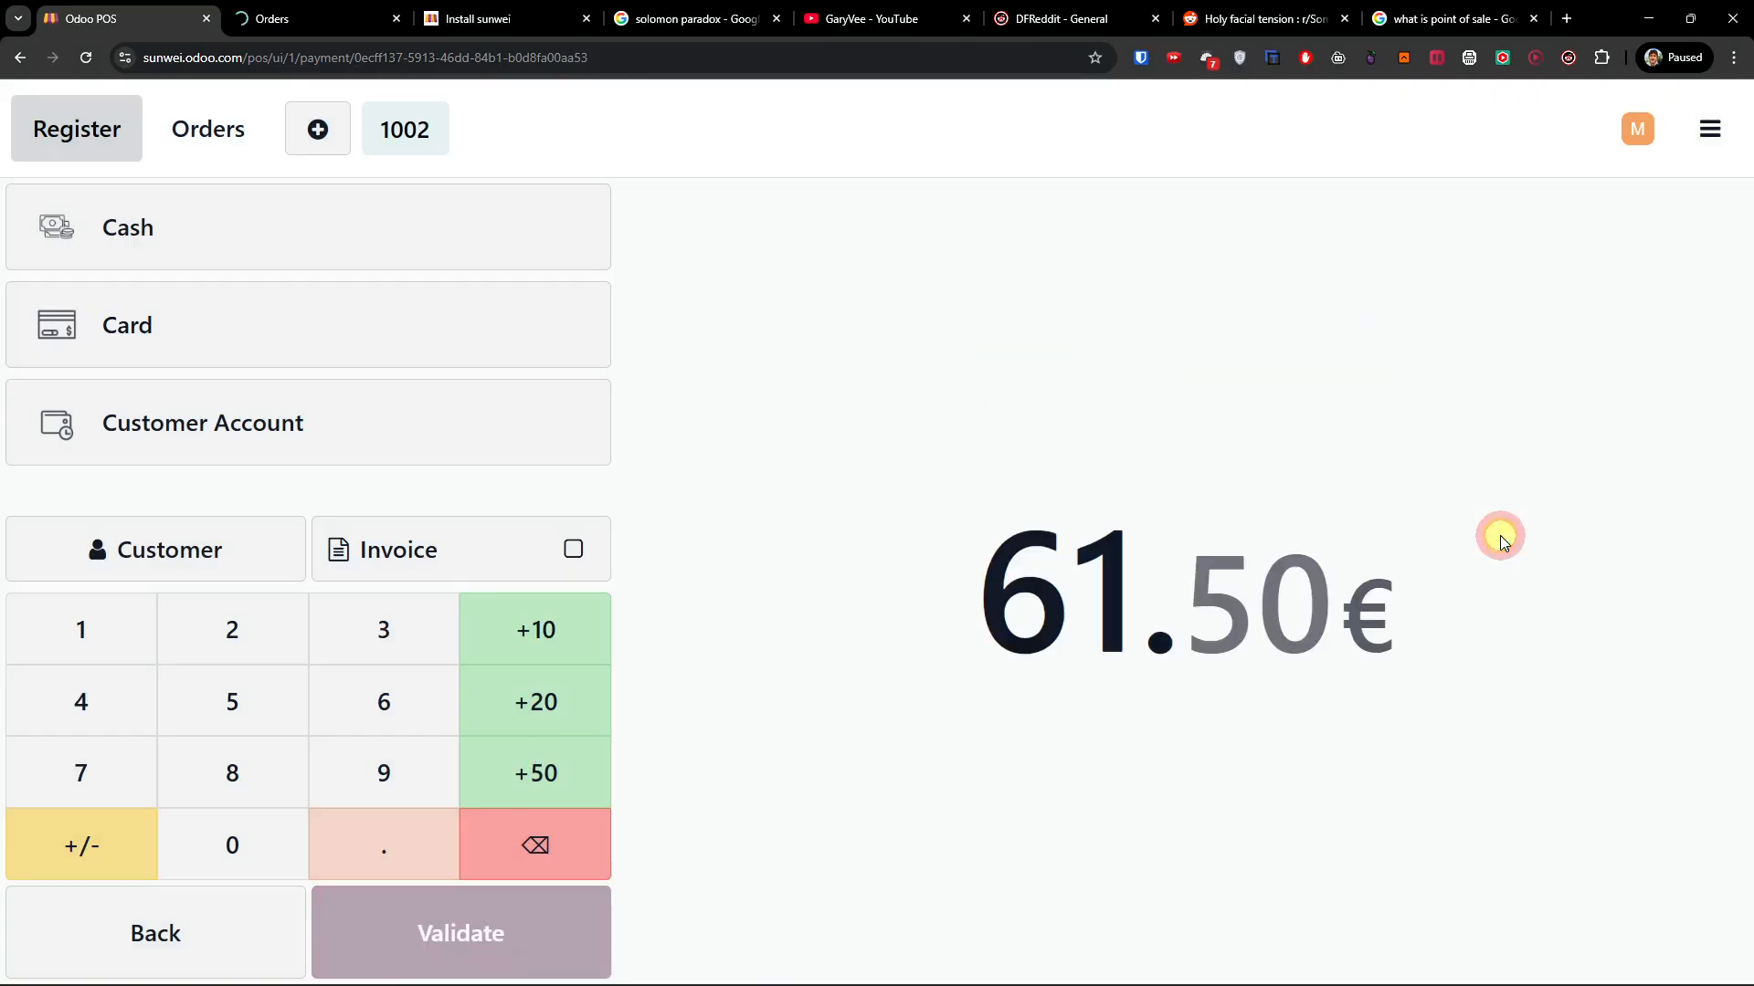
left_click(366, 338)
left_click(1492, 525)
Step: Pay the one-Flower order with Cash, validate it and continue to a fresh order
left_click(348, 262)
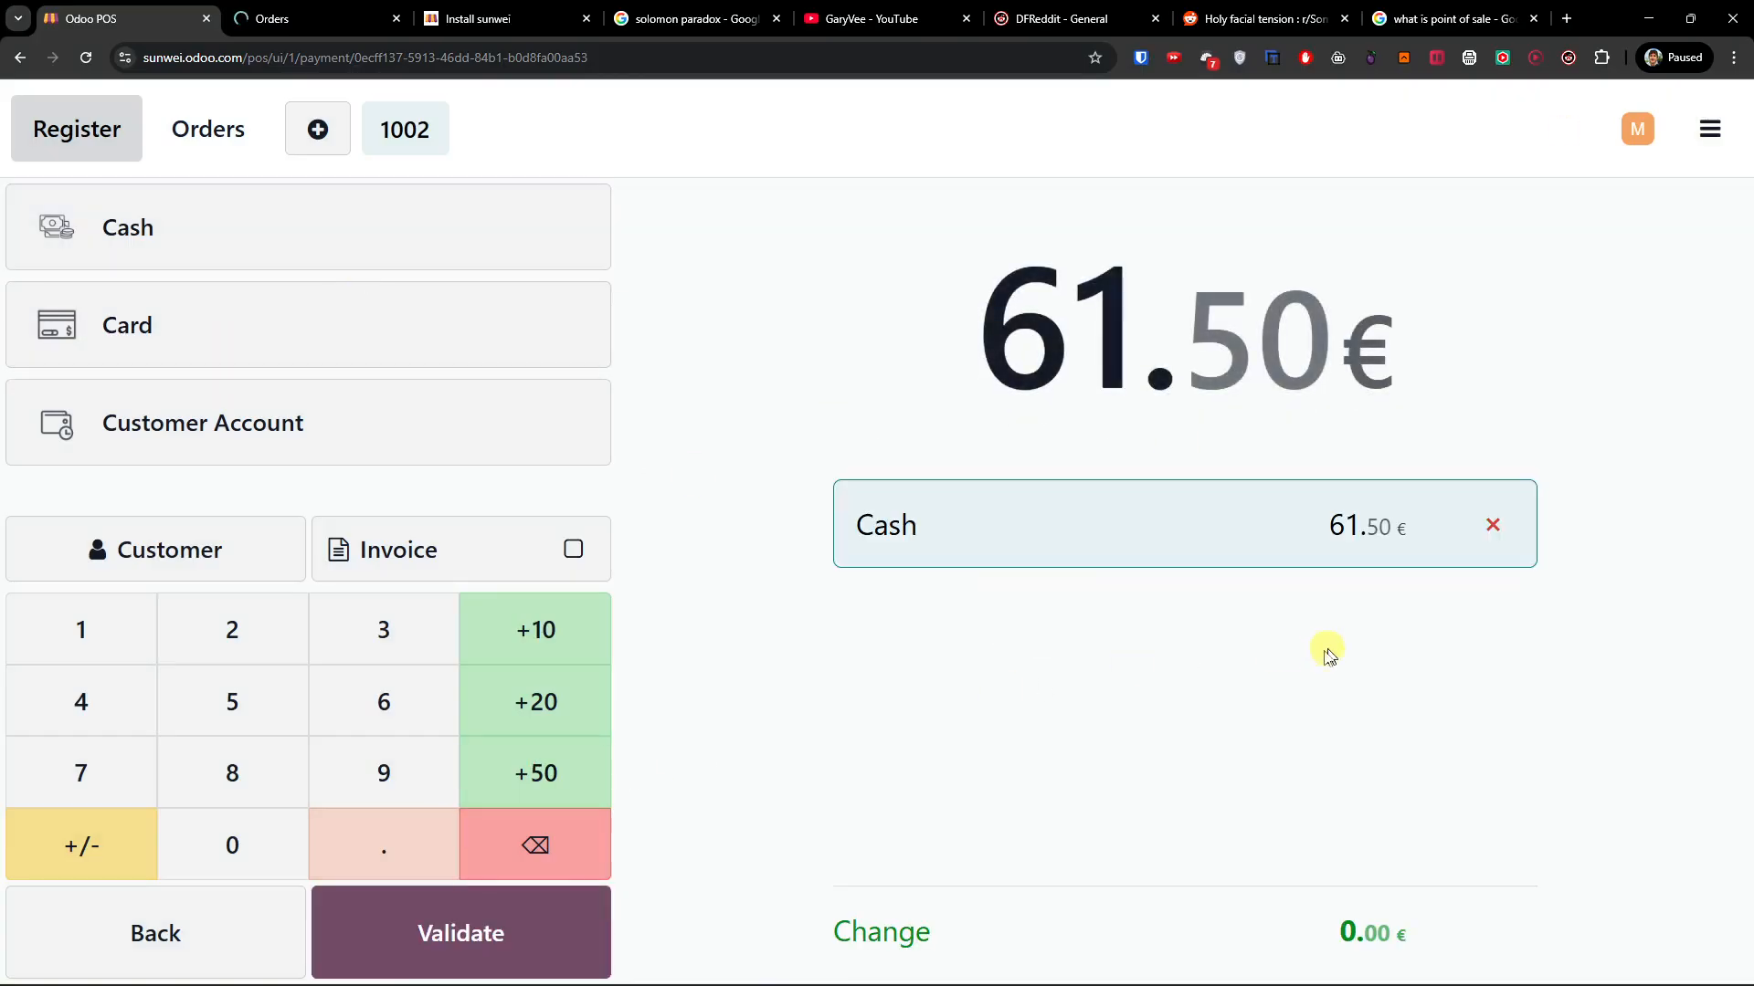
left_click(433, 932)
left_click(1453, 849)
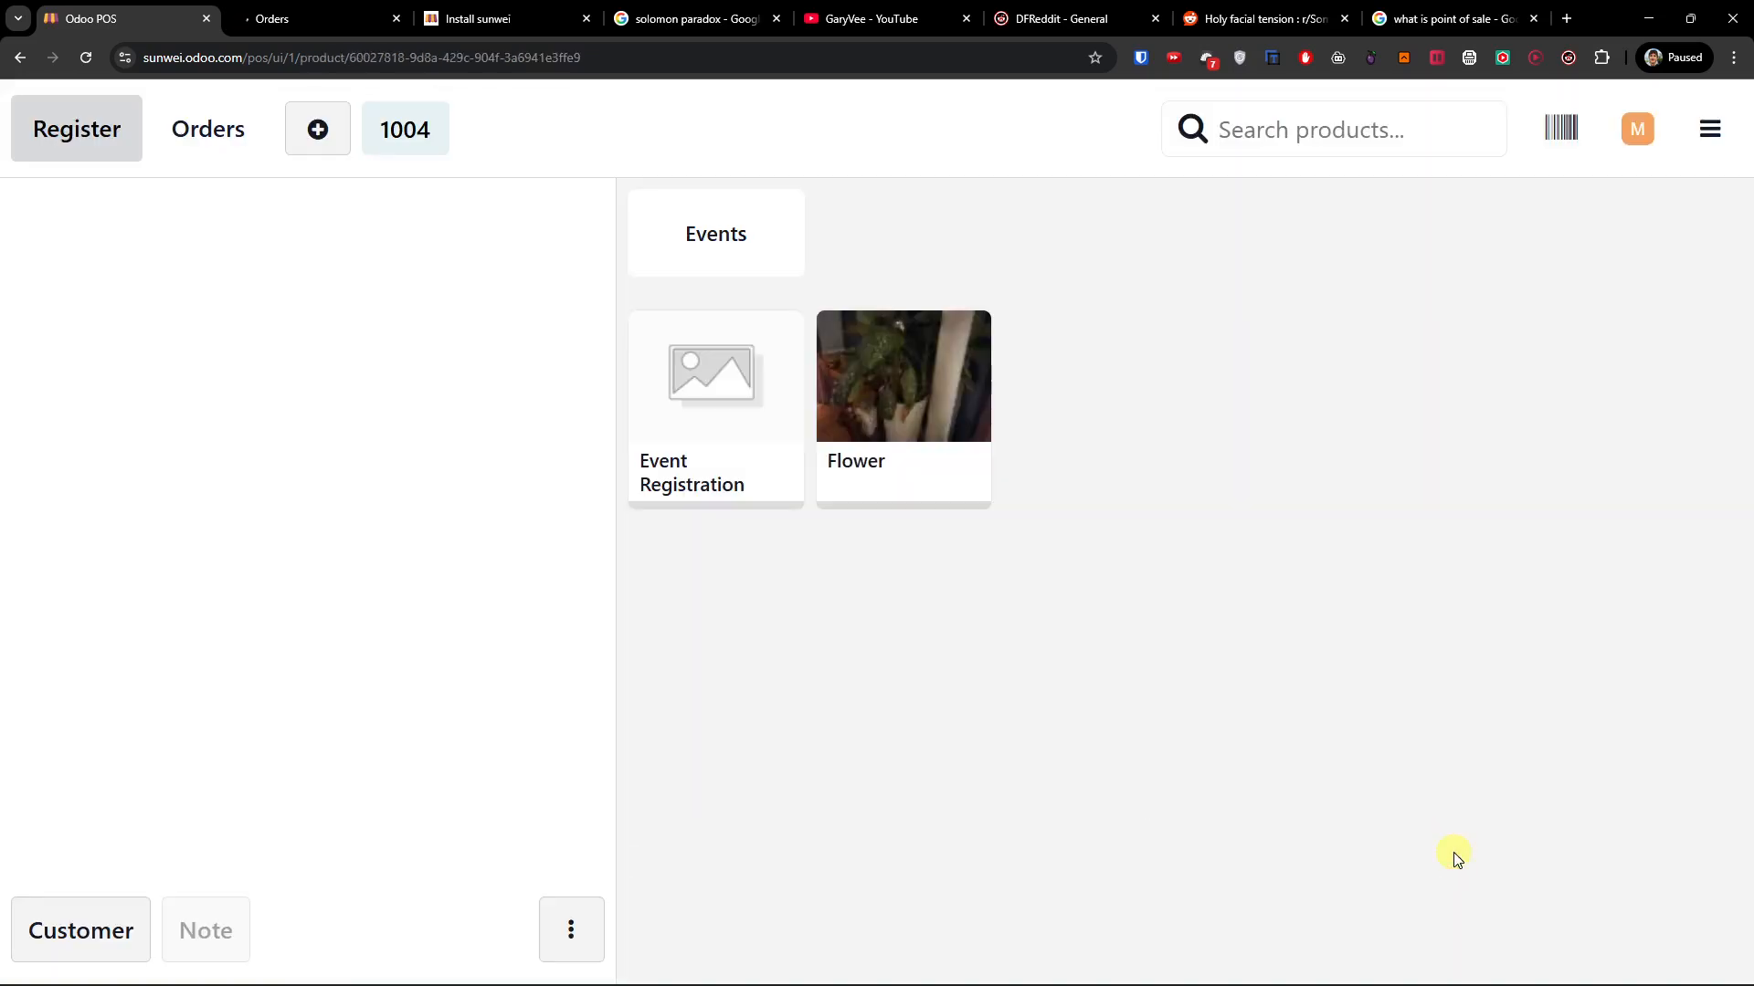